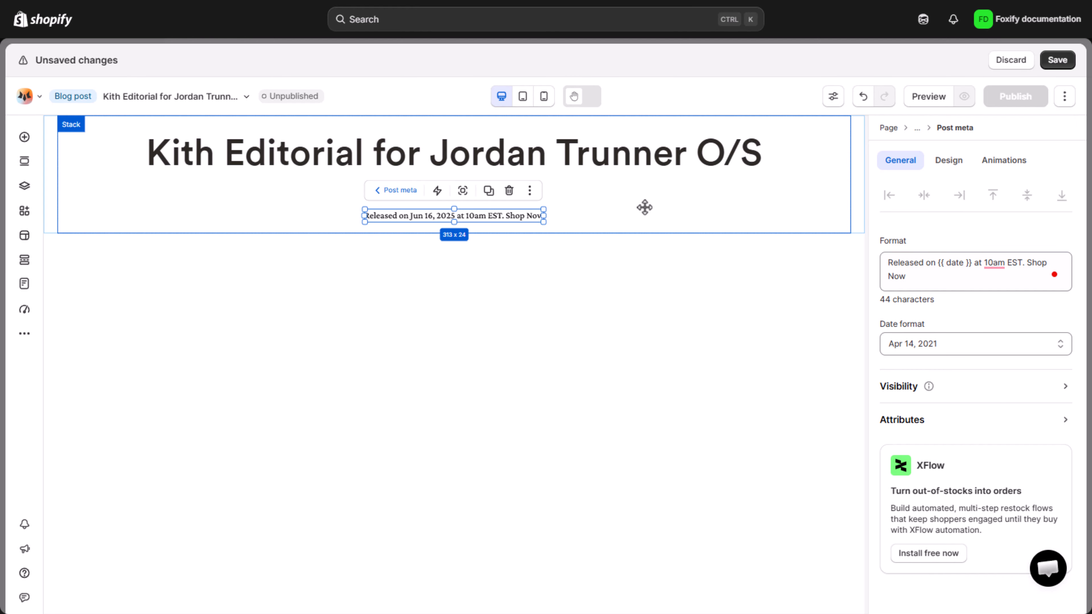
Set the post title's text color to rgb(51, 51, 51) and its font to Georgia
click(644, 207)
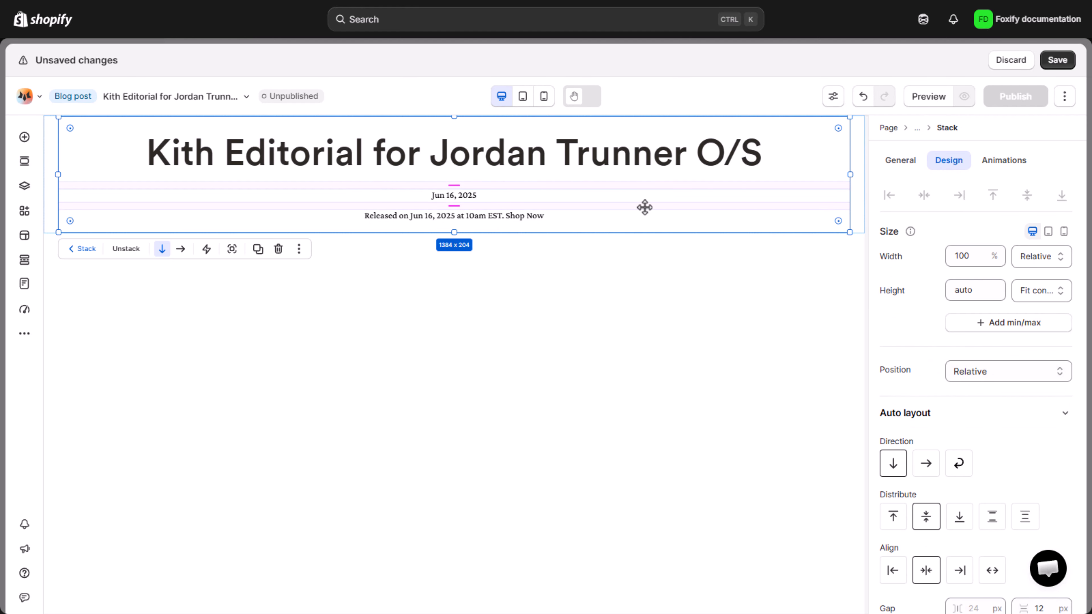
click(563, 155)
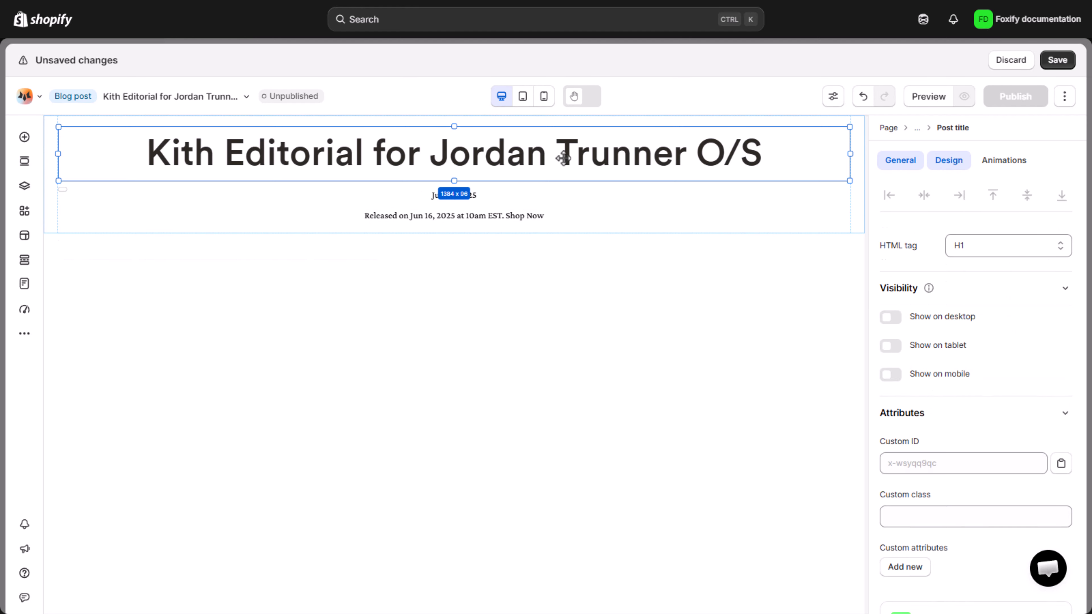
click(961, 166)
scroll(958, 359, down, 3)
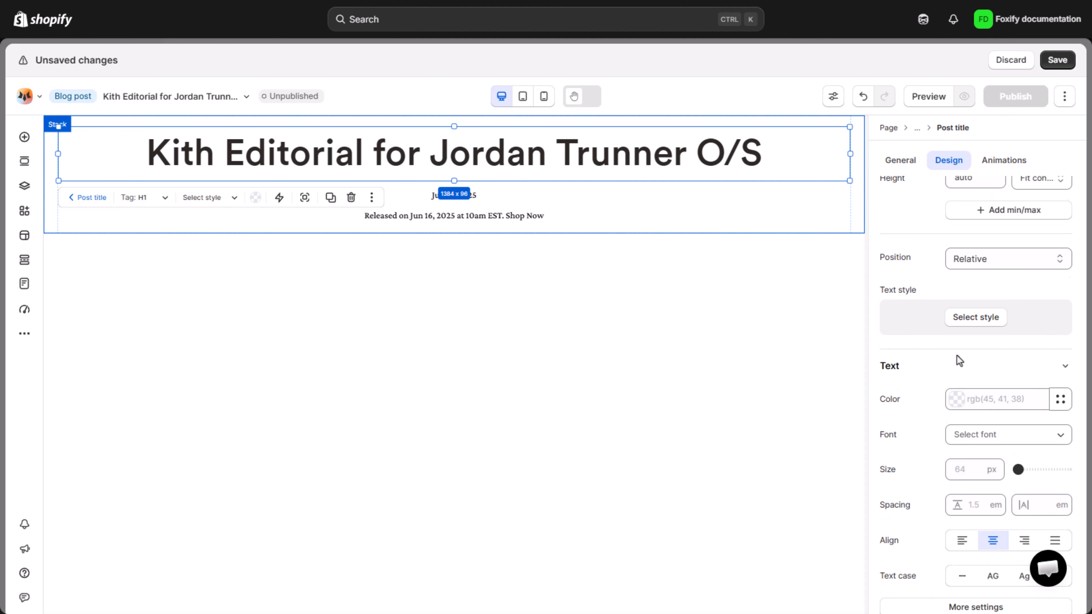
click(992, 375)
text(rgb(51, 51, 51))
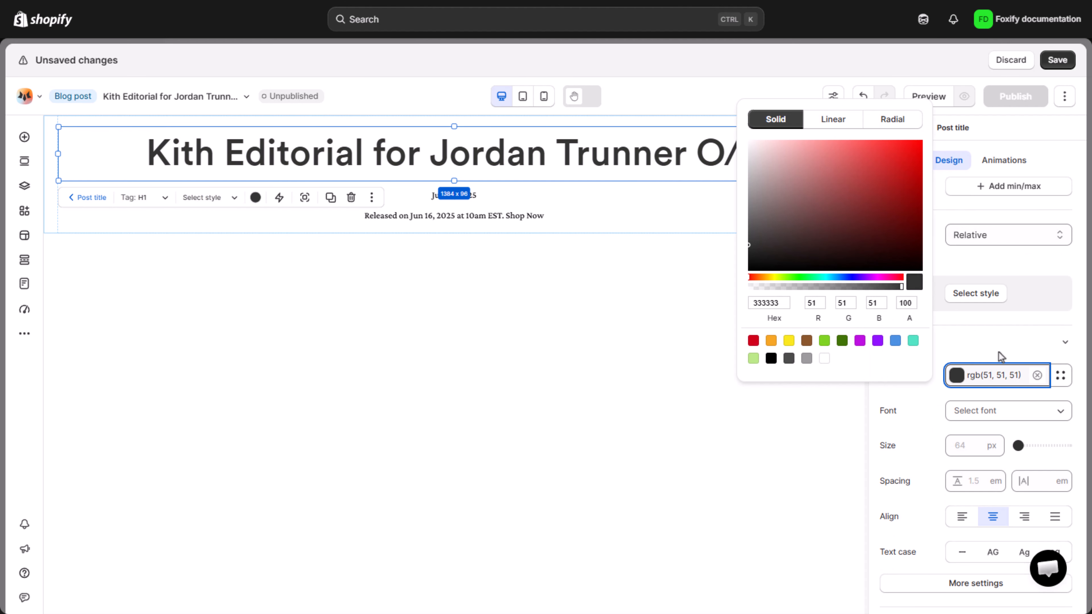
click(999, 354)
click(990, 412)
text(ge)
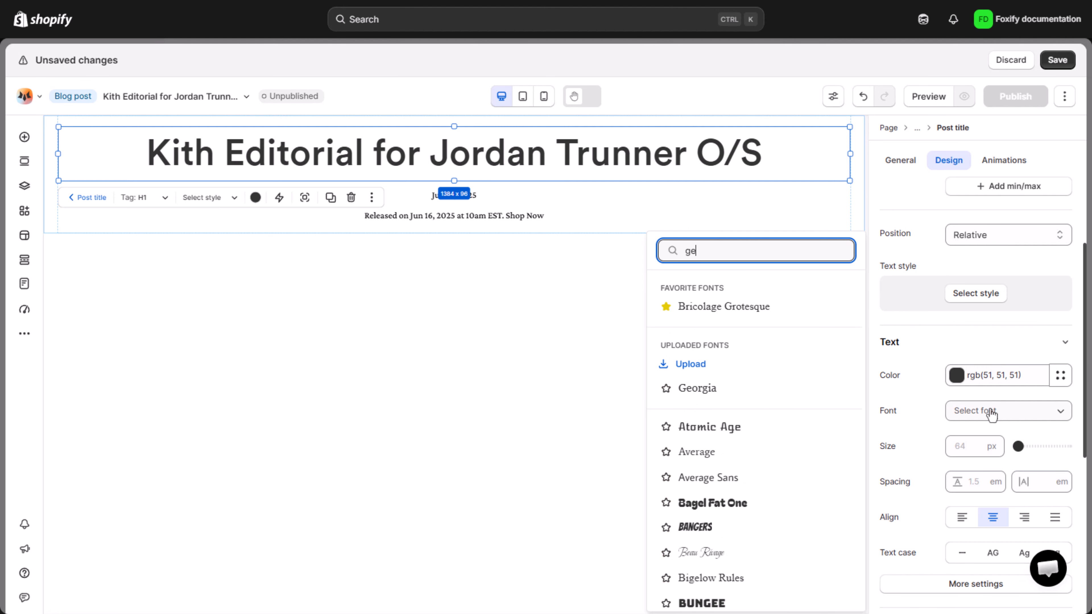
click(762, 389)
Set the post title's font size to 24 px, line height to 1.5 em and letter spacing to 0.05 em
click(959, 479)
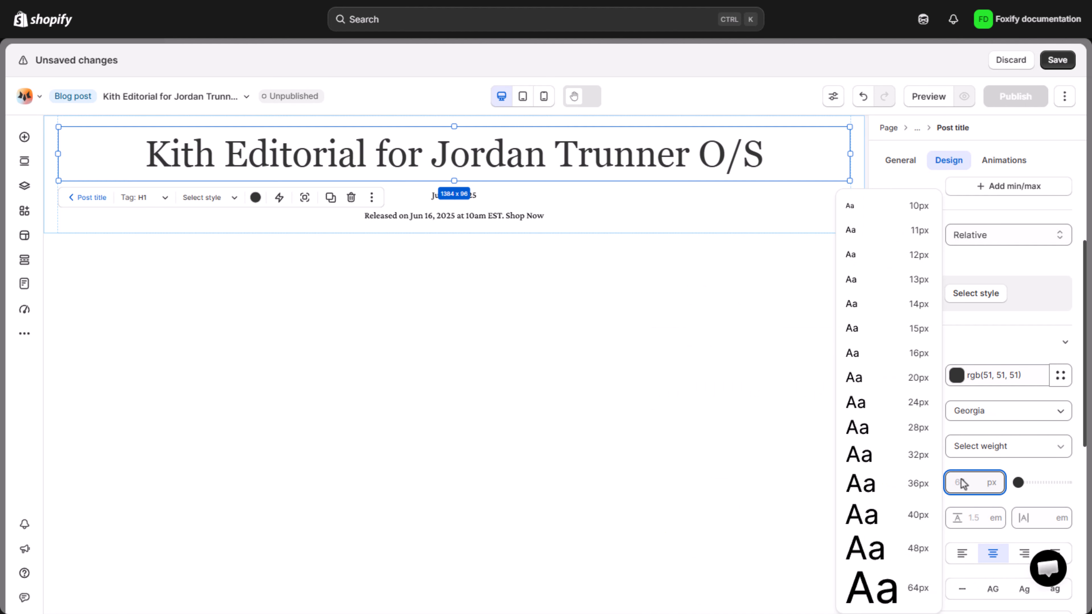
text(24)
scroll(977, 462, down, 2)
click(981, 456)
click(1032, 463)
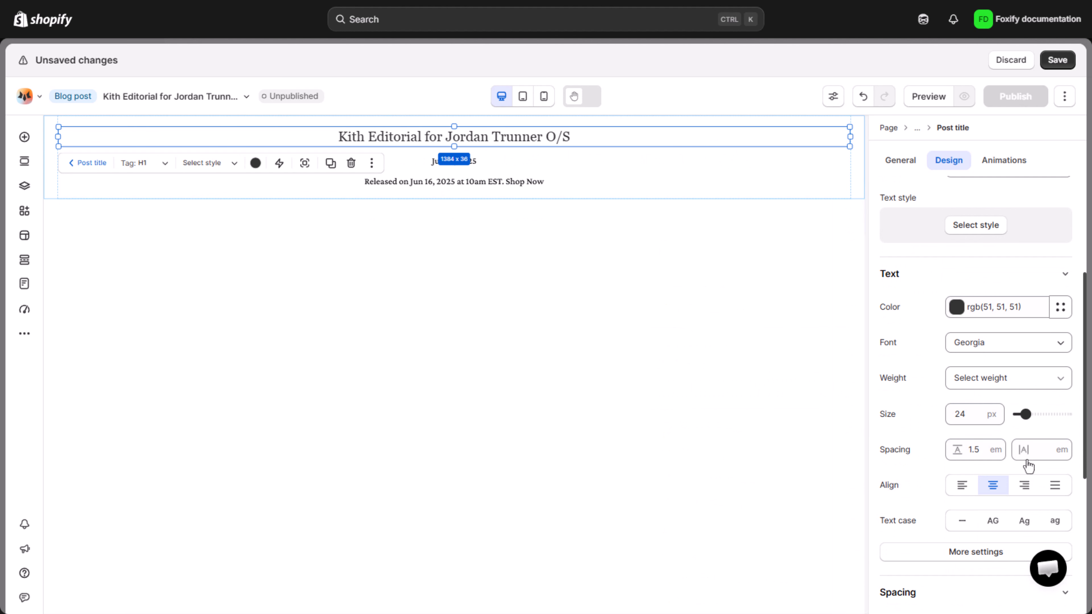
click(1046, 450)
click(965, 508)
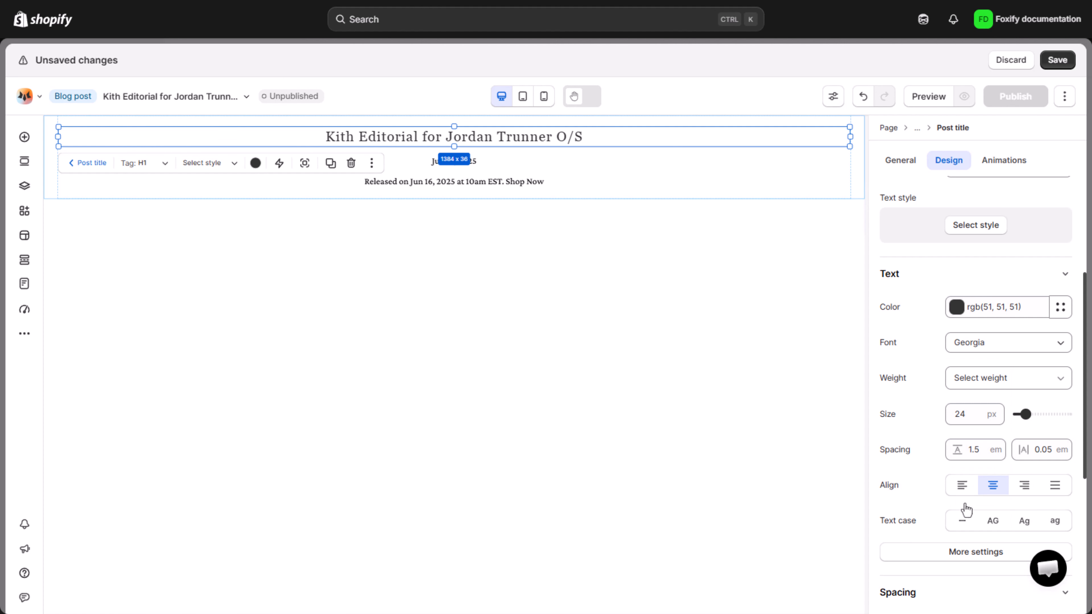
Style the date line under the title with color rgb(51, 51, 51), the Proxima-Nova font and Light weight
click(454, 161)
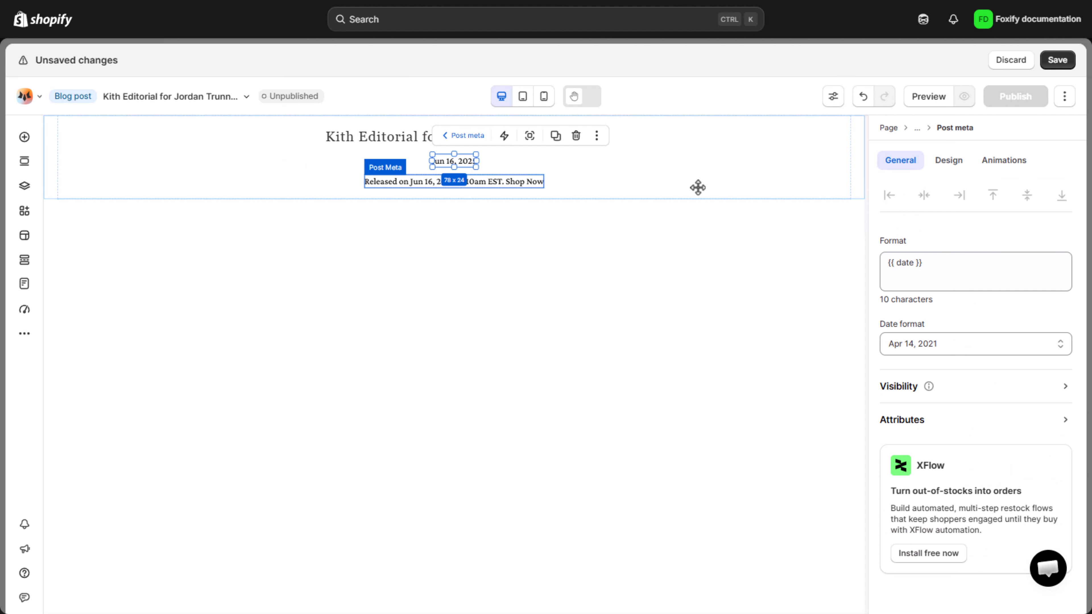
click(946, 161)
scroll(987, 399, down, 2)
click(988, 379)
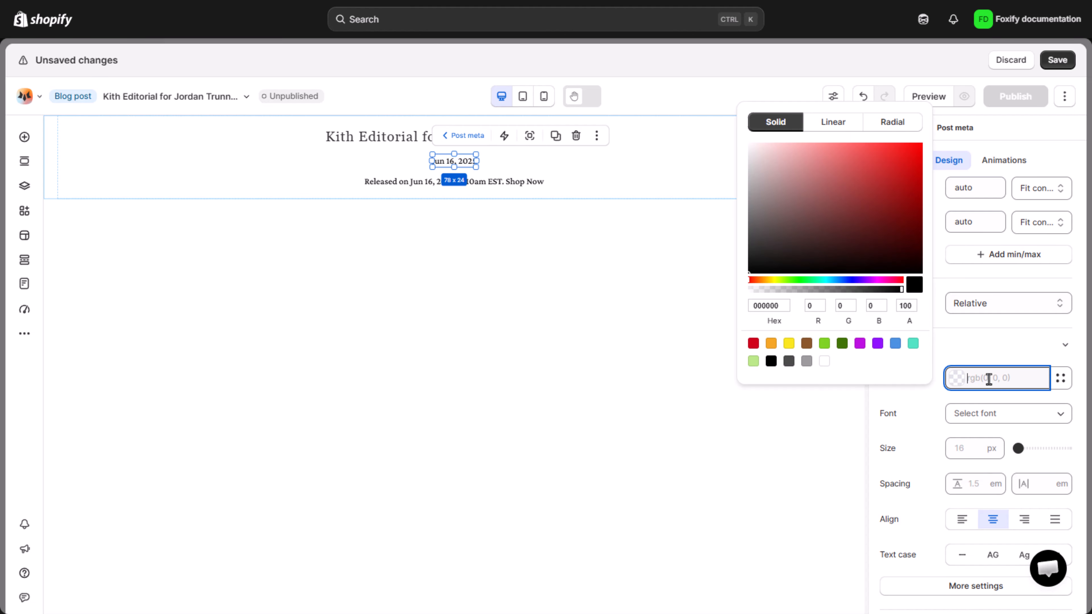
click(996, 361)
click(971, 418)
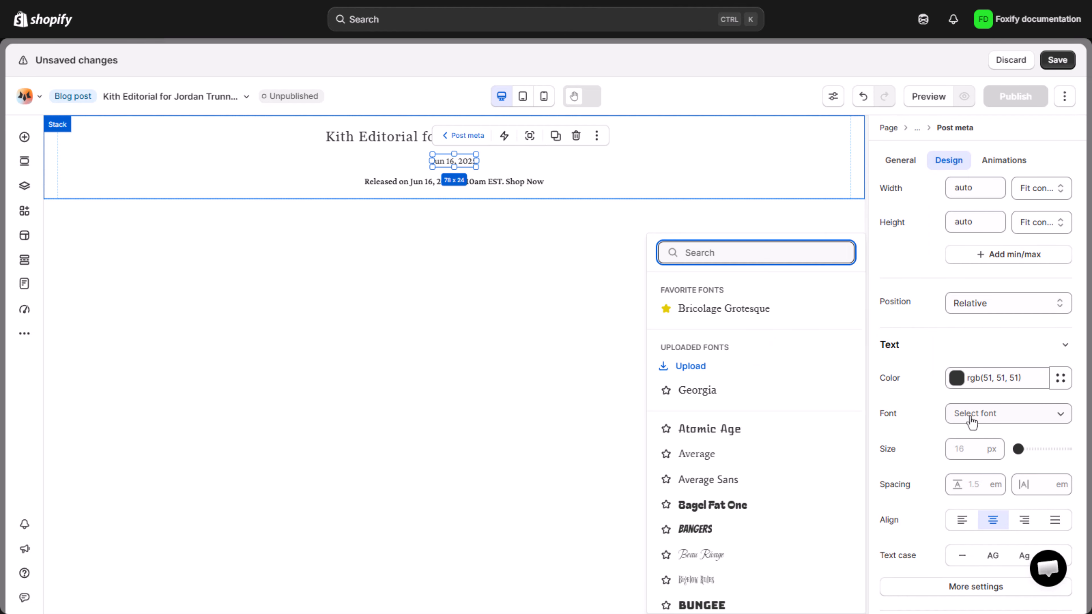
text(pro)
click(754, 405)
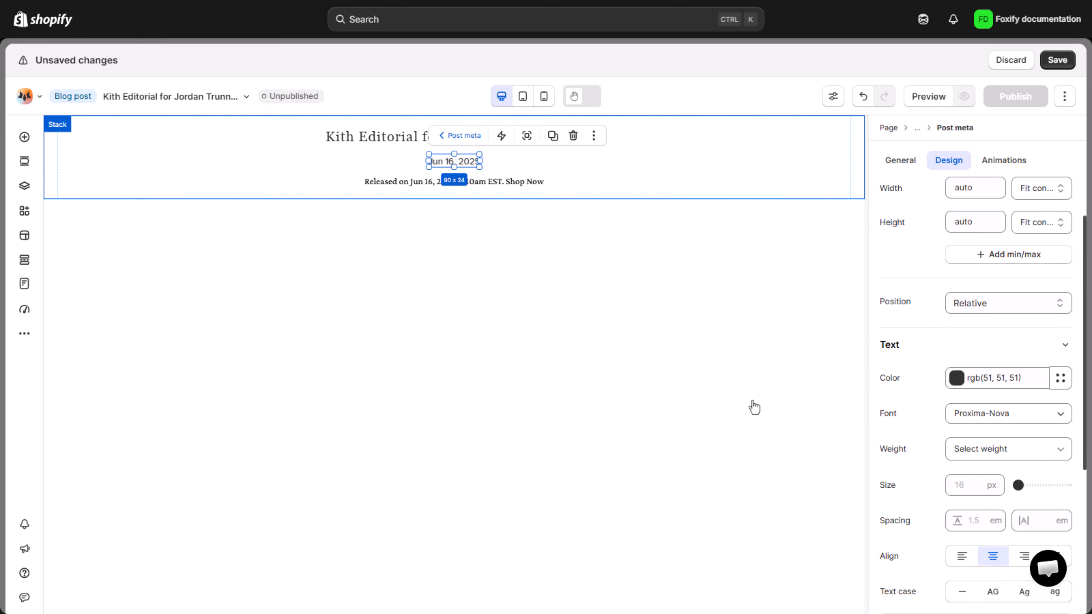
click(997, 449)
click(963, 252)
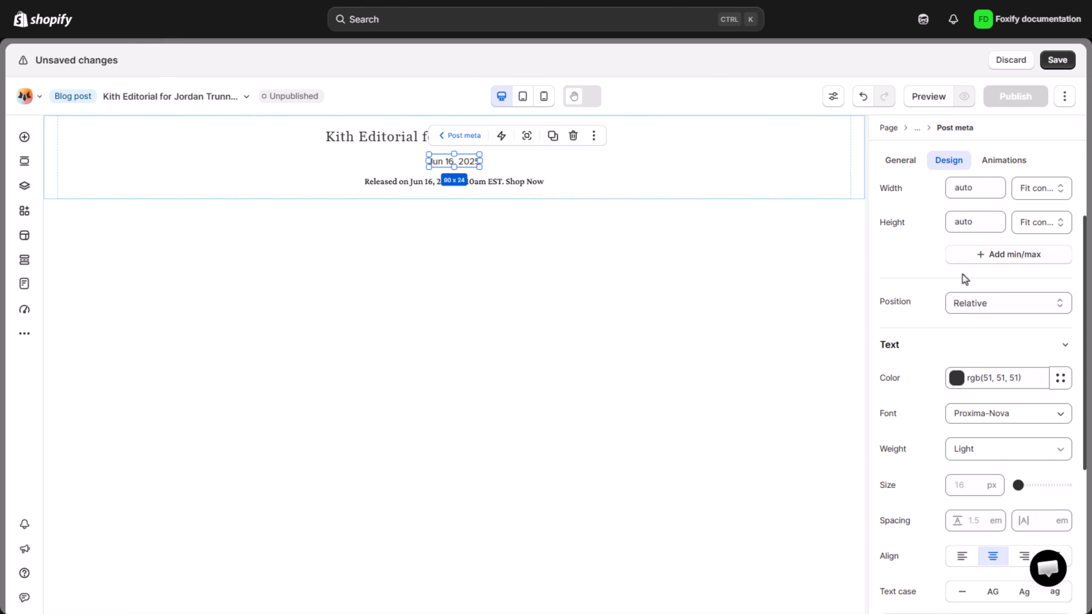
Set the date line's font size to 12 px, line height to 1.25 em and letter spacing to 0.05 em
click(975, 487)
text(12)
click(985, 522)
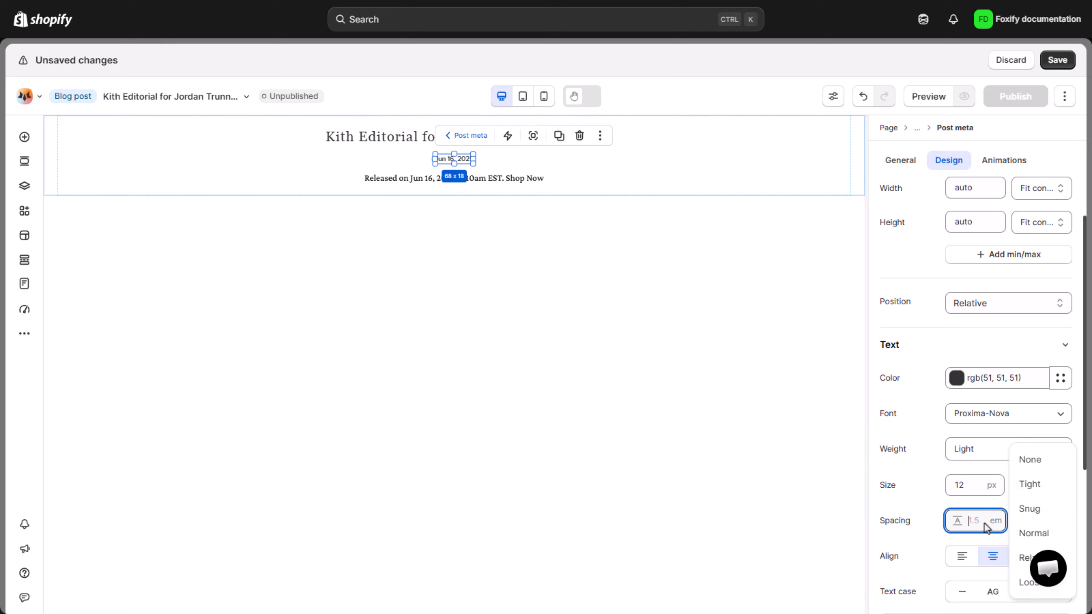
click(1025, 493)
click(1057, 522)
click(970, 570)
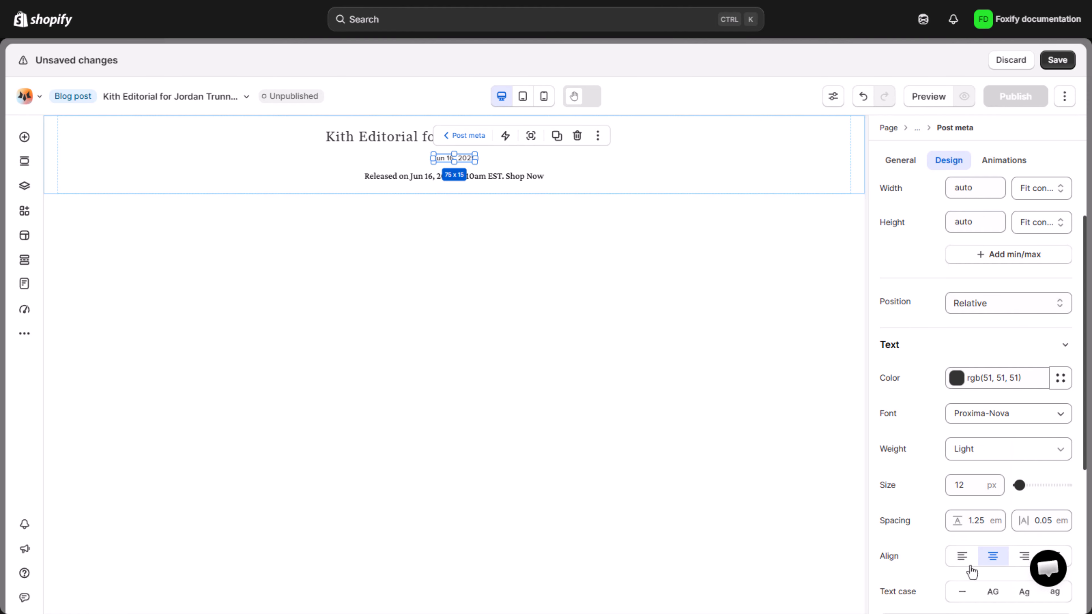
Copy the date line's style and paste it onto the "Released on" post meta line below it
click(559, 177)
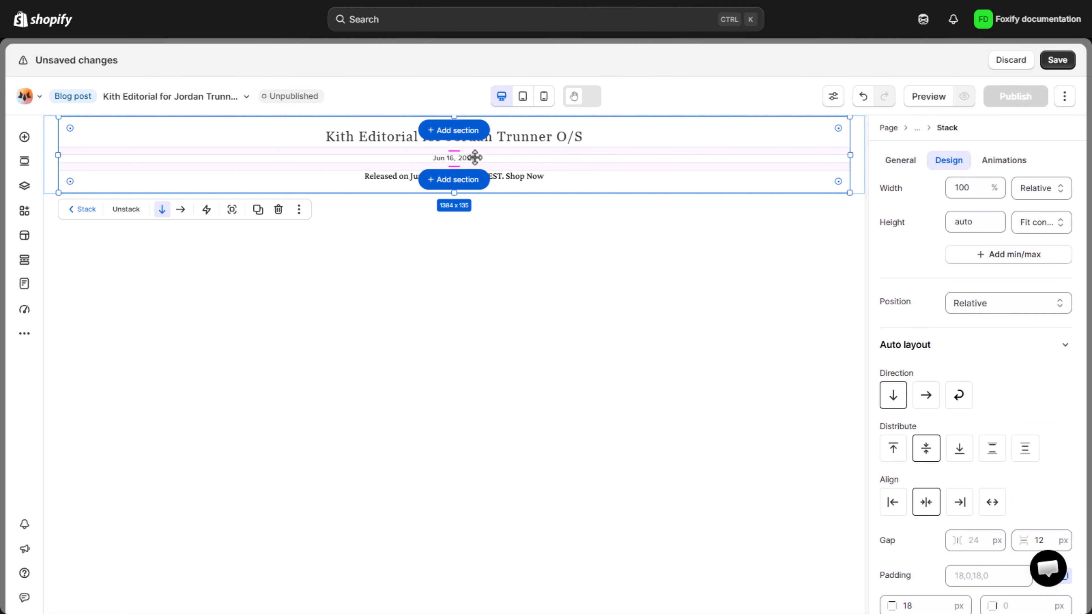
click(471, 158)
right_click(468, 158)
click(529, 203)
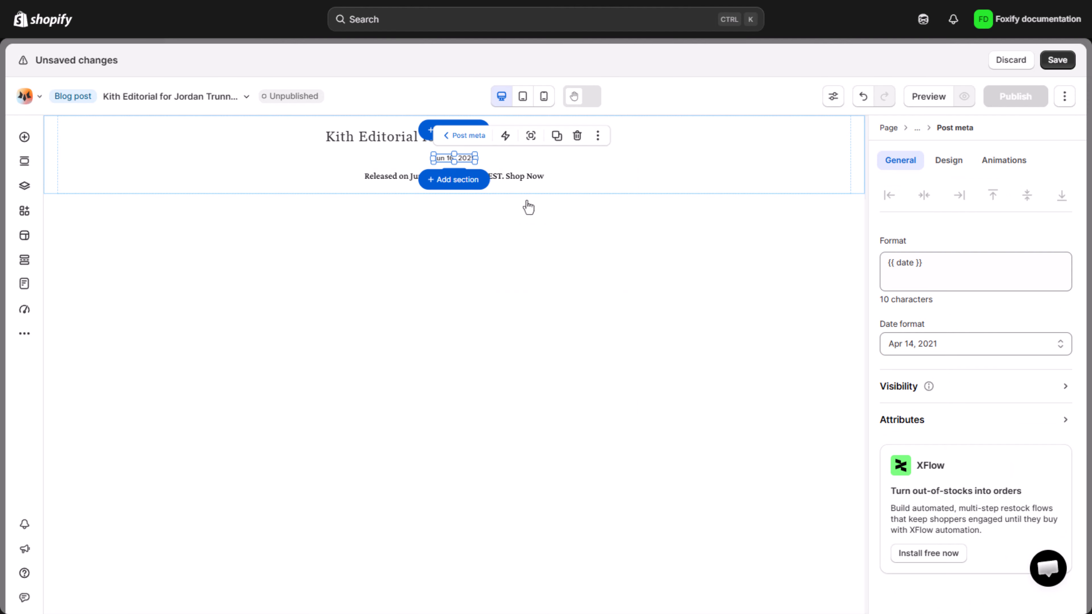
click(398, 177)
right_click(399, 174)
click(463, 271)
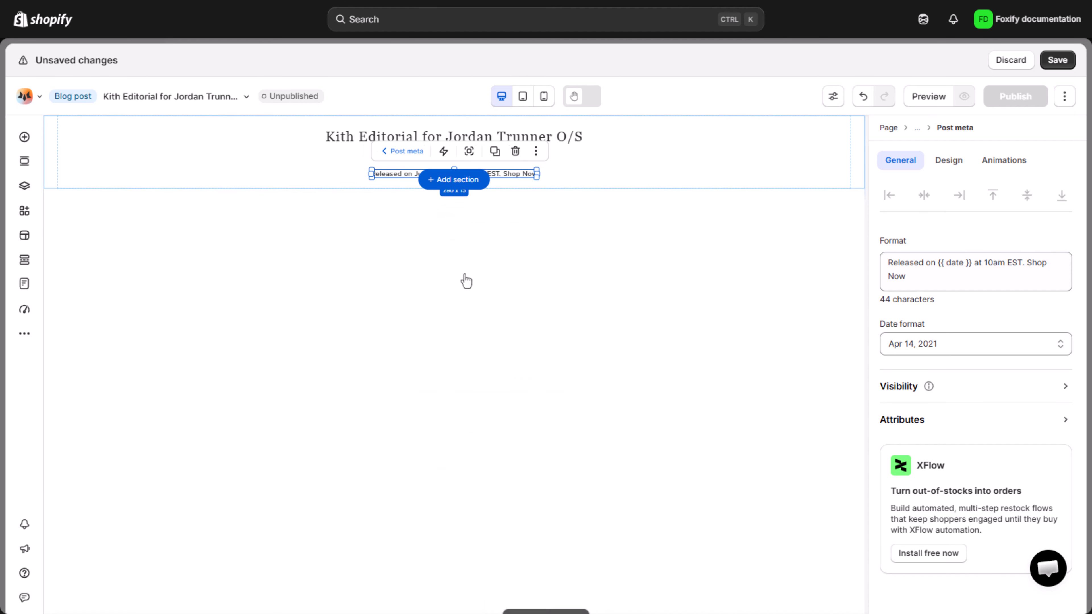
Add a text paragraph to the stack below the "Released on" line and set its width to 100%
click(653, 151)
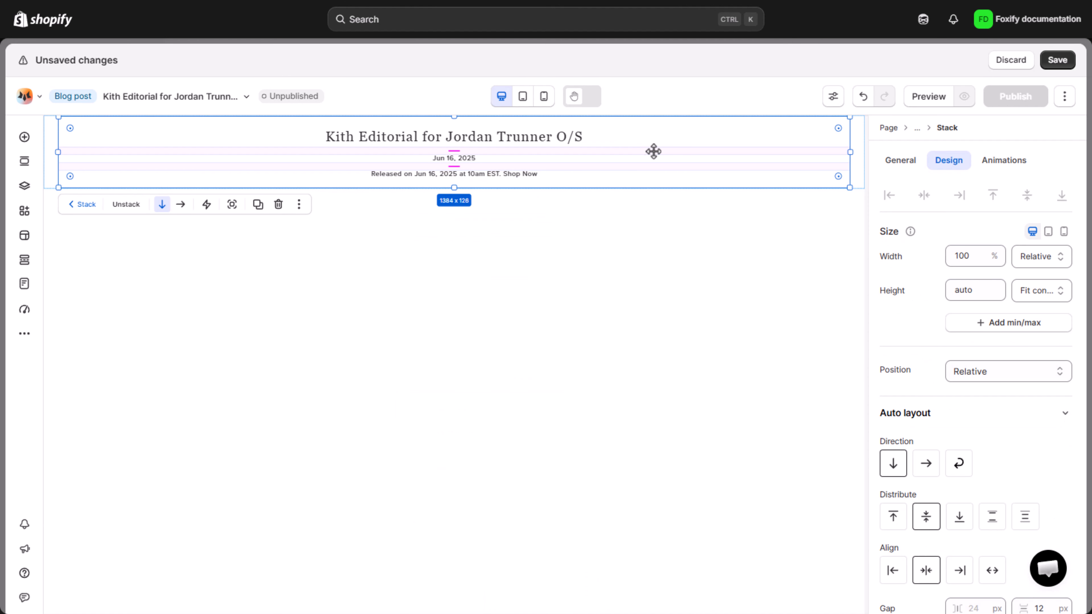
click(31, 140)
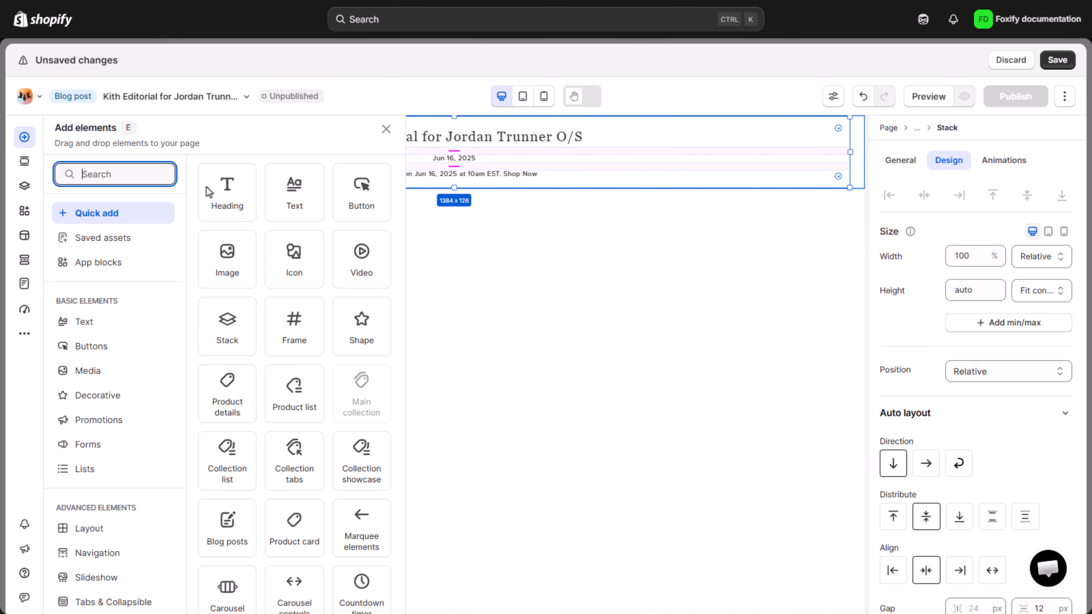
drag(294, 191, 302, 190)
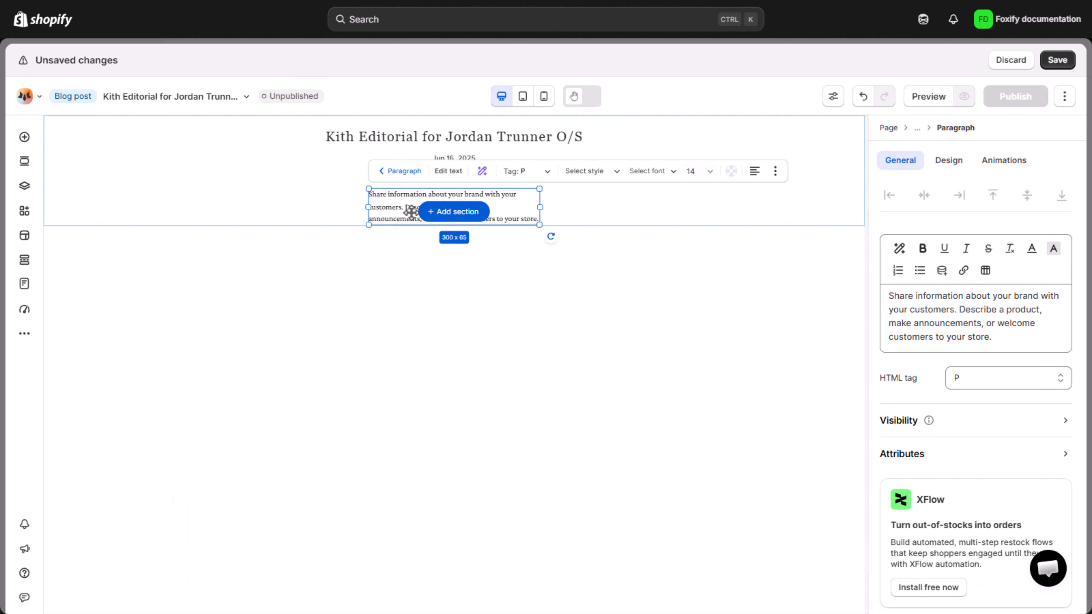
click(938, 162)
double_click(952, 255)
text(100)
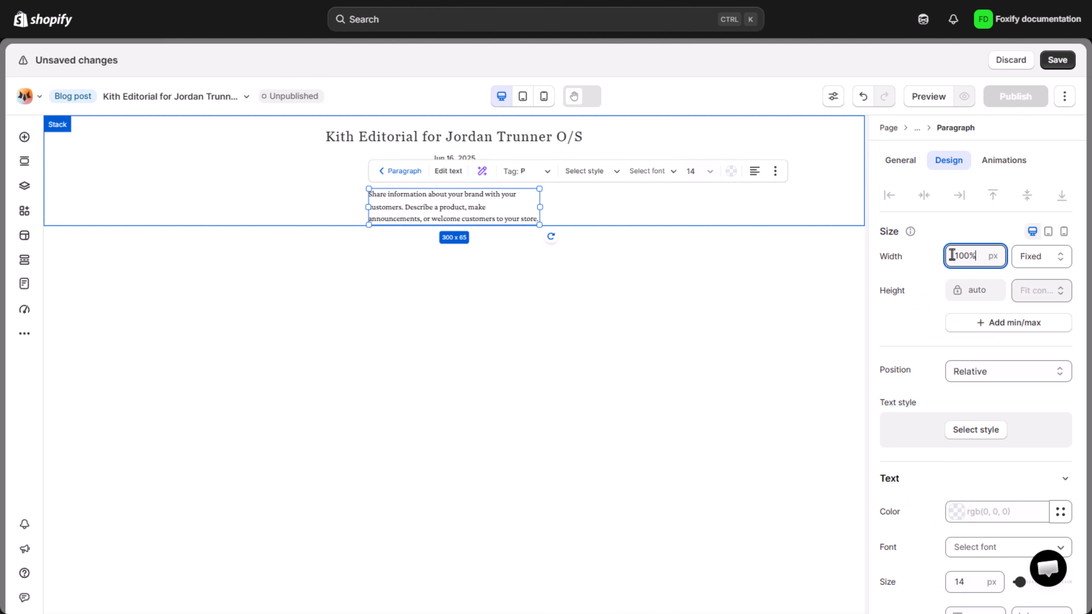
key(Return)
Replace the paragraph's placeholder text with the copied article text introducing the Jordan Trunner O/S
click(902, 160)
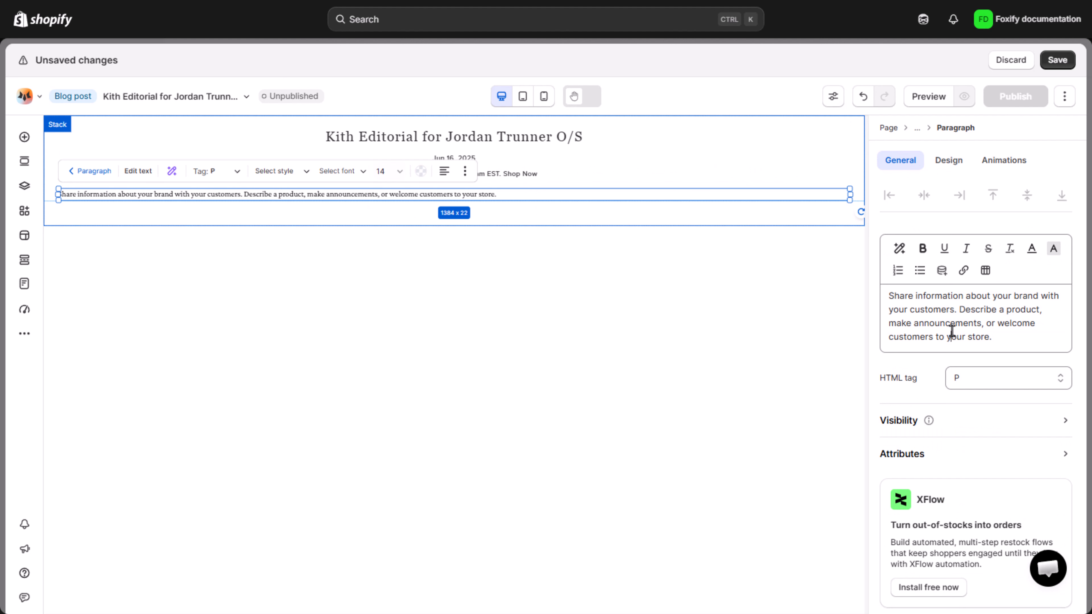
key(ctrl+a)
key(ctrl+v)
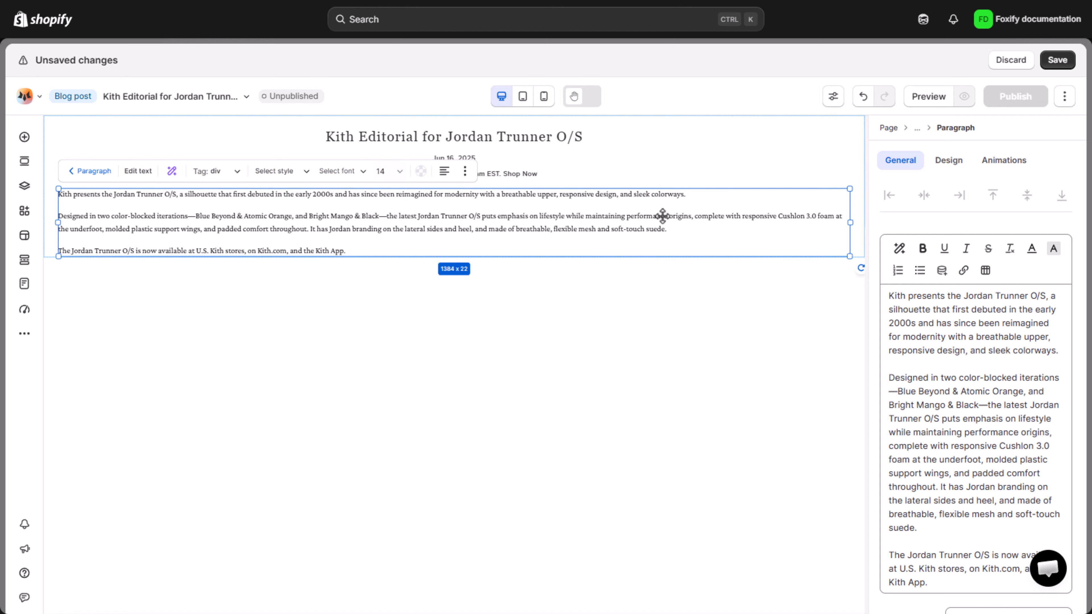
Add a link to "Kith.com" in the paragraph's last sentence
scroll(1001, 364, down, 3)
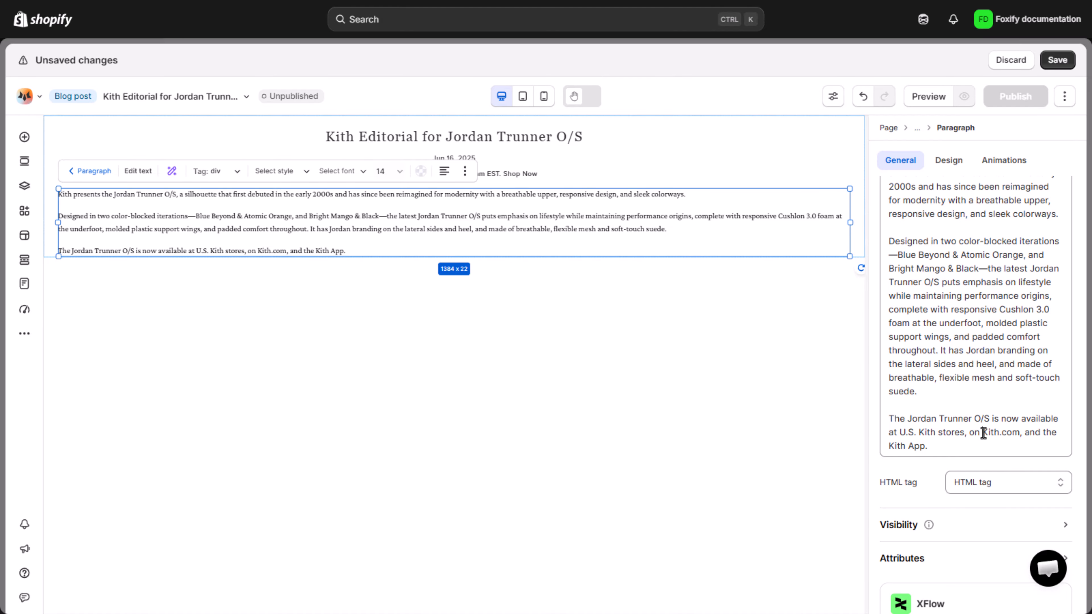
scroll(994, 270, up, 3)
click(964, 271)
click(539, 341)
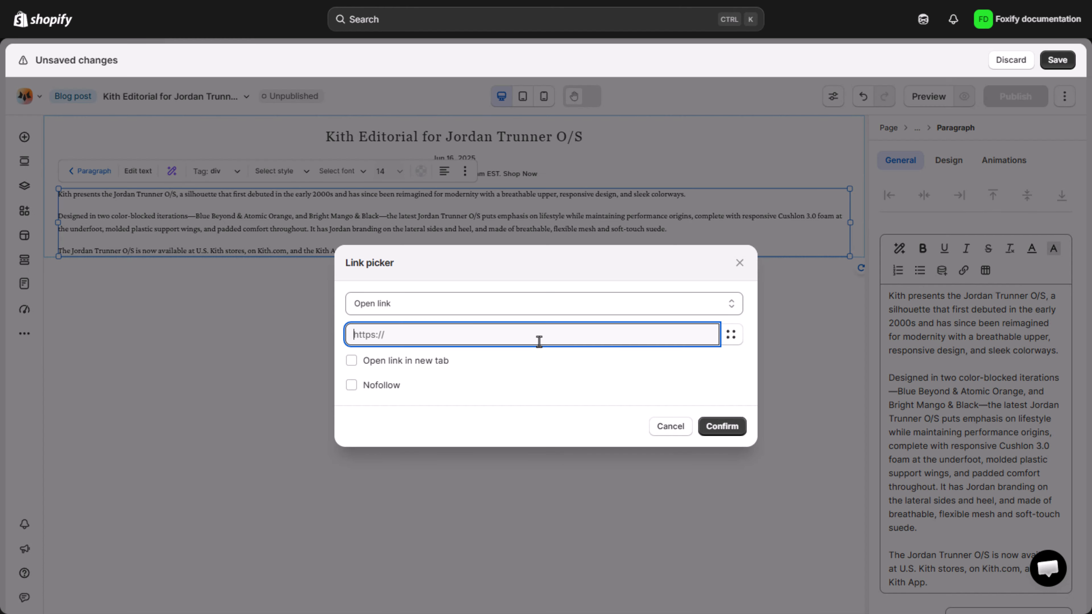
click(708, 428)
scroll(1031, 440, down, 3)
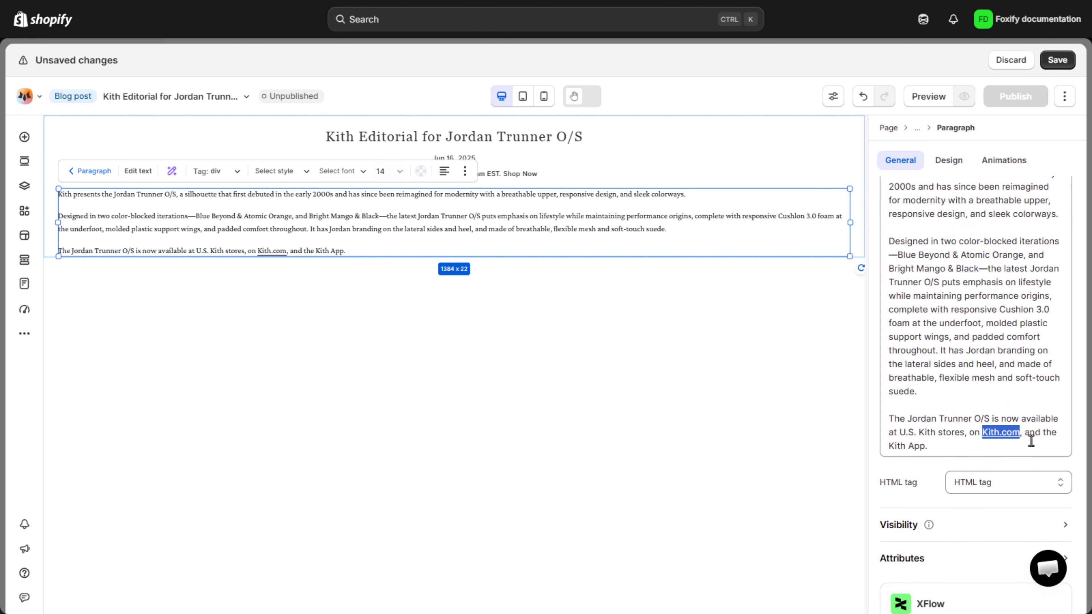
drag(1042, 432, 929, 445)
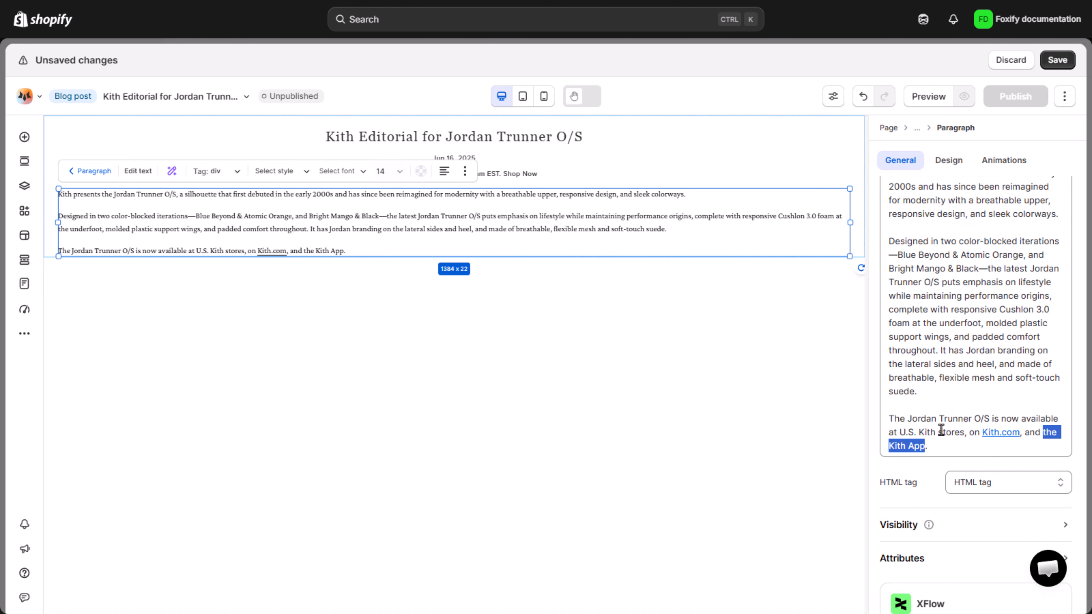
scroll(940, 430, up, 3)
click(963, 270)
click(475, 334)
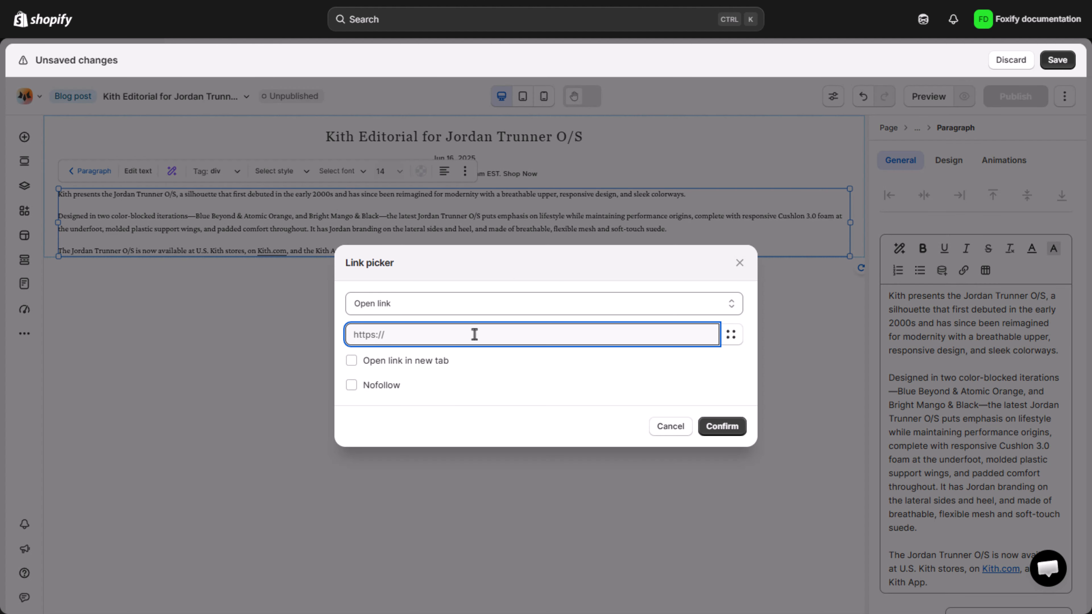
click(721, 426)
scroll(963, 450, down, 2)
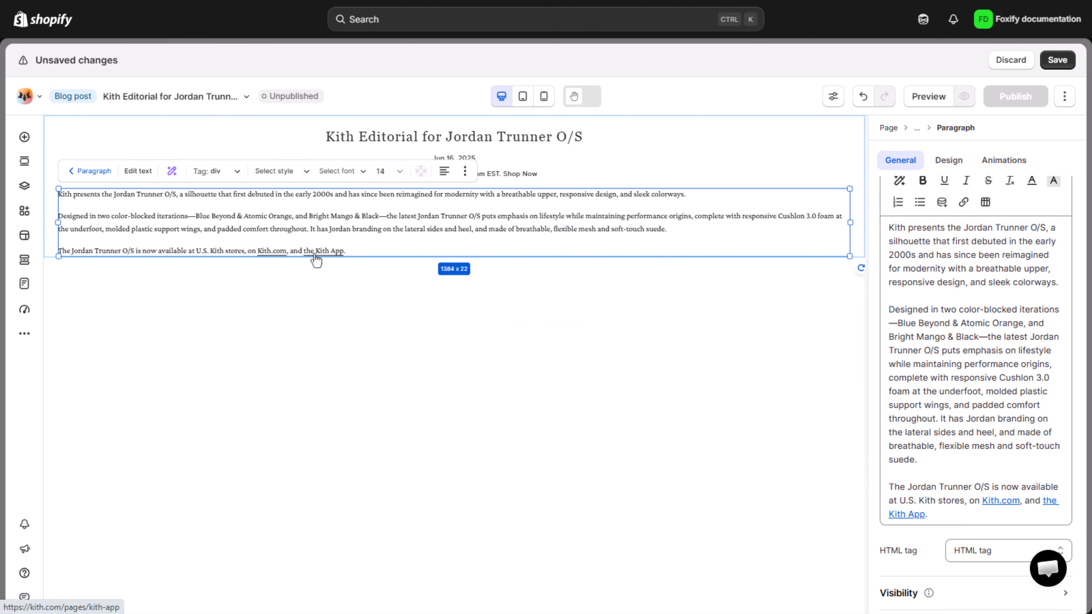
Set the article paragraph's text color to rgb(51, 51, 51) and its font to Proxima-Nova
click(945, 163)
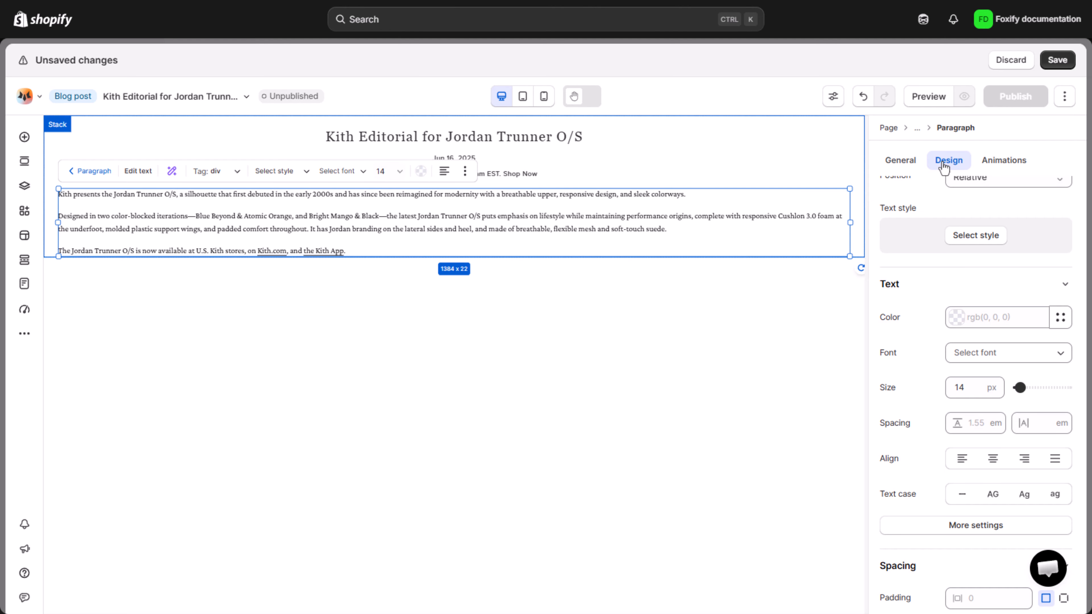
click(994, 317)
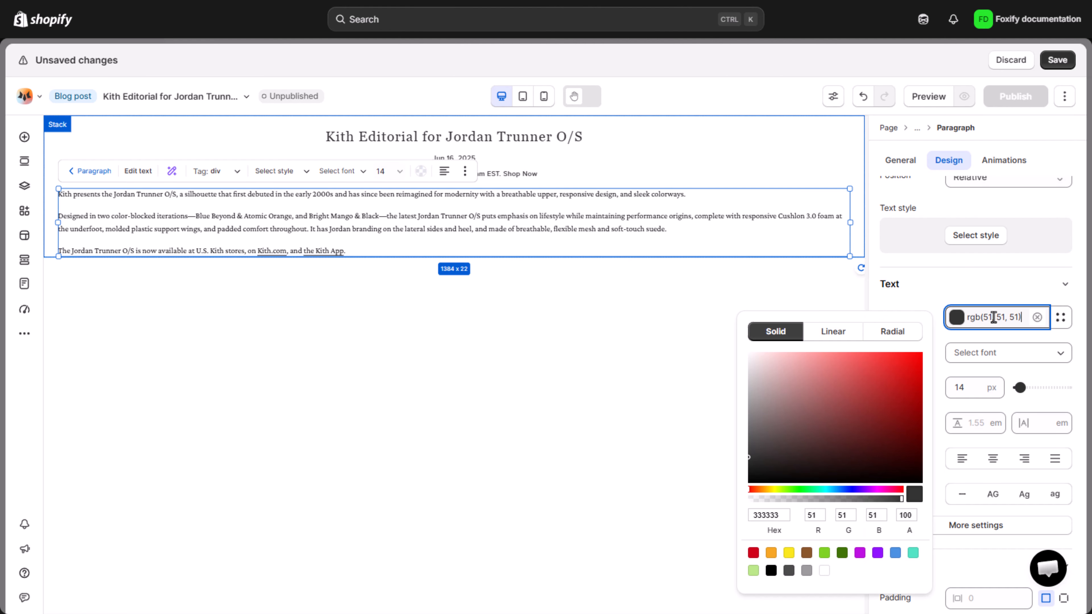
click(998, 353)
click(808, 339)
Set the paragraph's font size to 12 px, line height to 1.625 em and letter spacing to 0.05 em
double_click(962, 421)
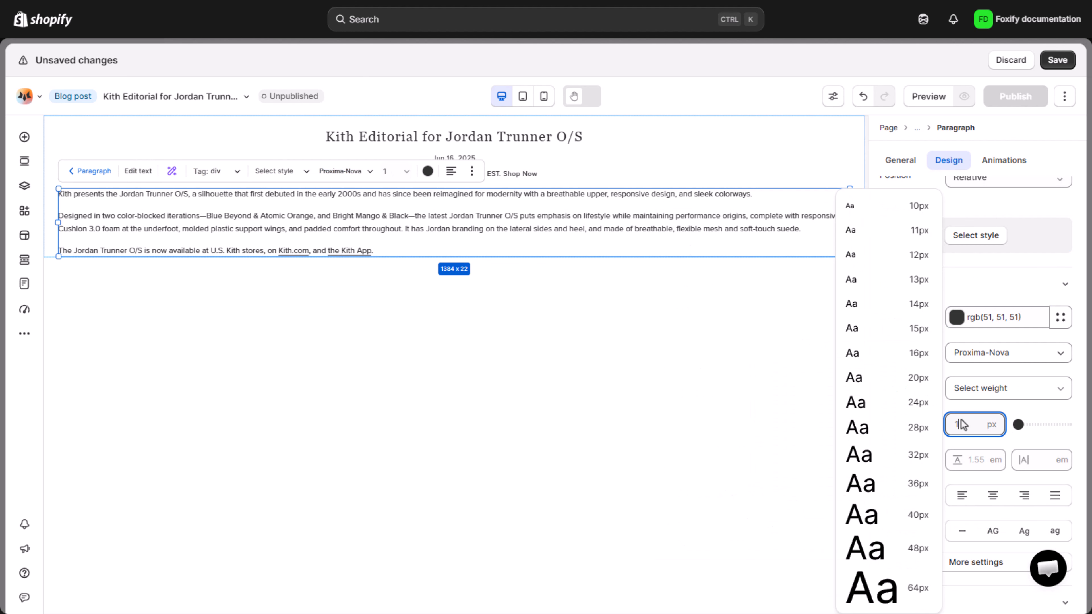
text(12)
click(980, 408)
click(976, 460)
click(1023, 495)
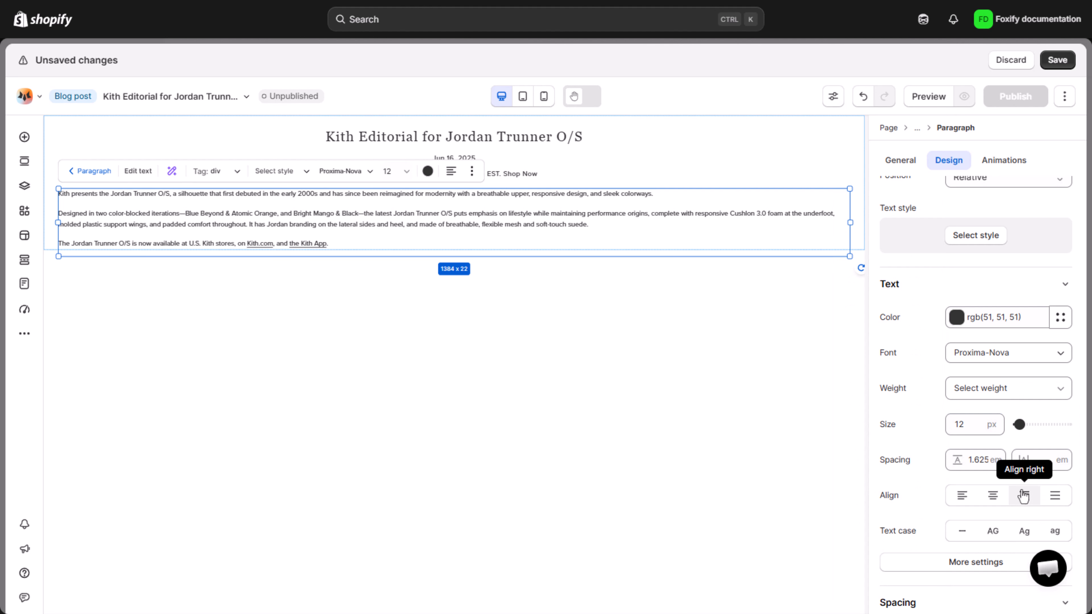
click(1050, 461)
click(967, 483)
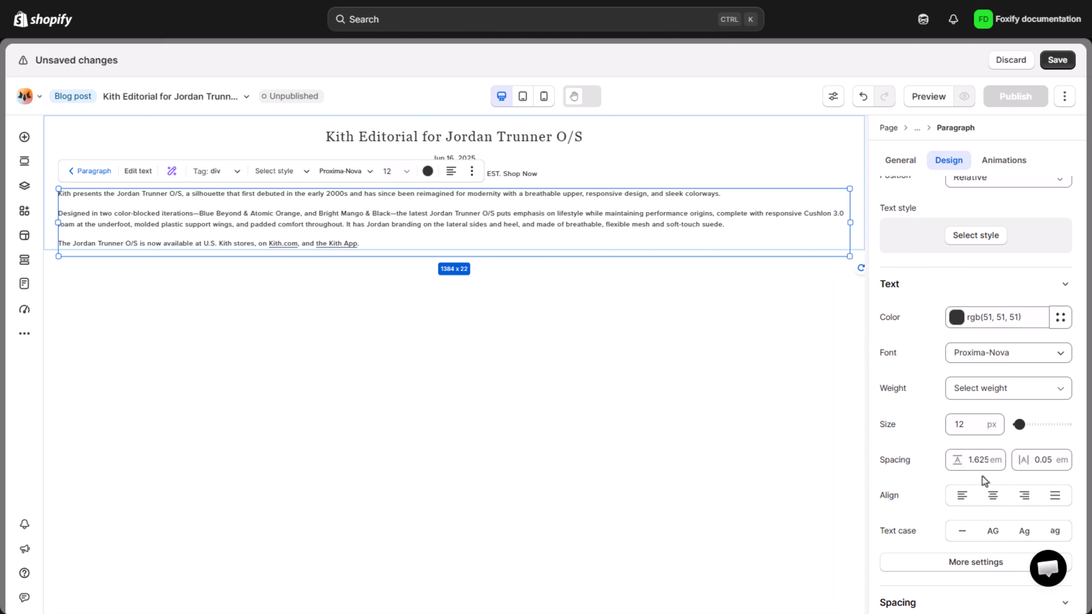
Give the article paragraph 18 px of padding at its top and bottom
scroll(982, 476, down, 5)
click(1064, 430)
click(942, 461)
text(18)
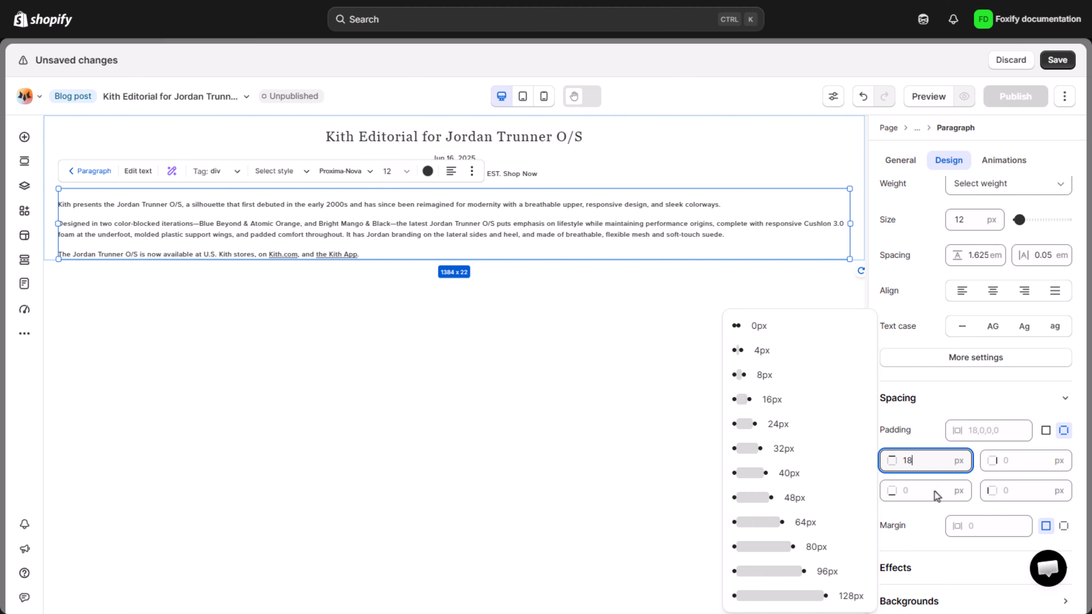
click(935, 493)
text(18)
click(931, 431)
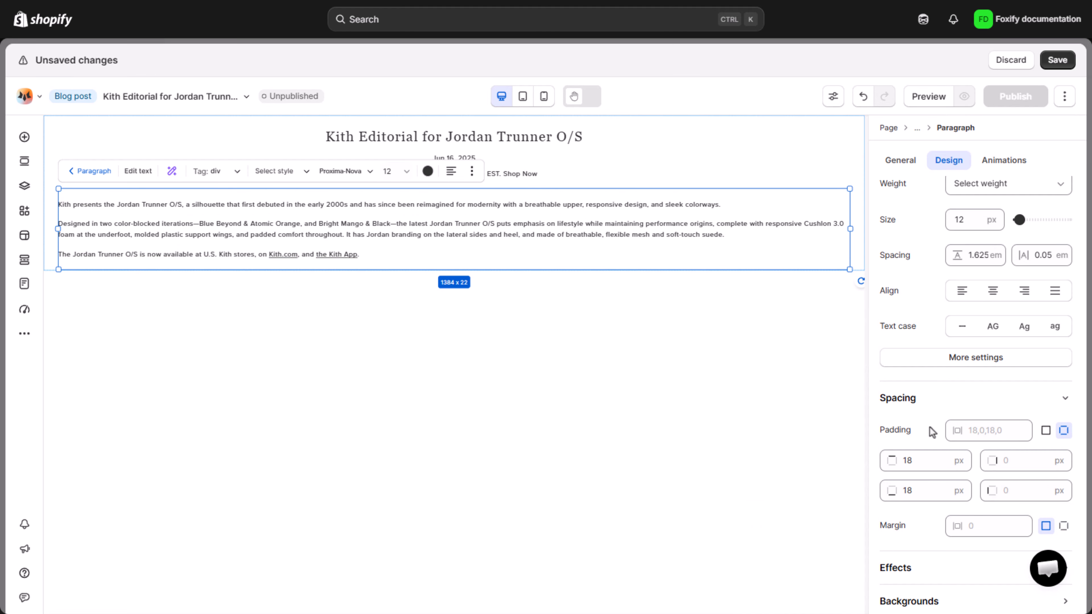
Add a Button element below the article paragraph, inside the same stack
click(853, 147)
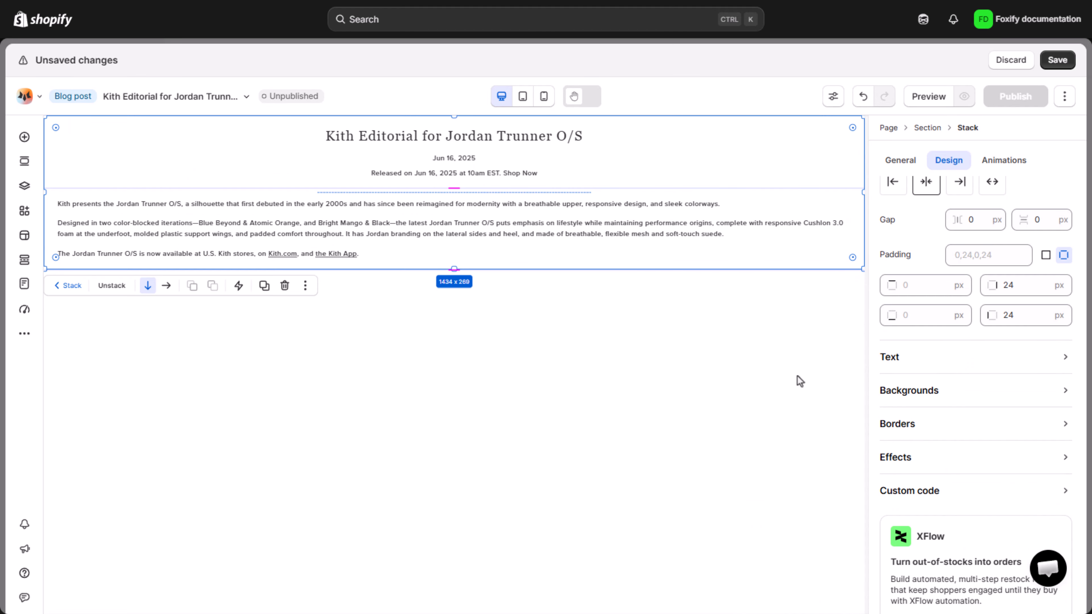
click(24, 142)
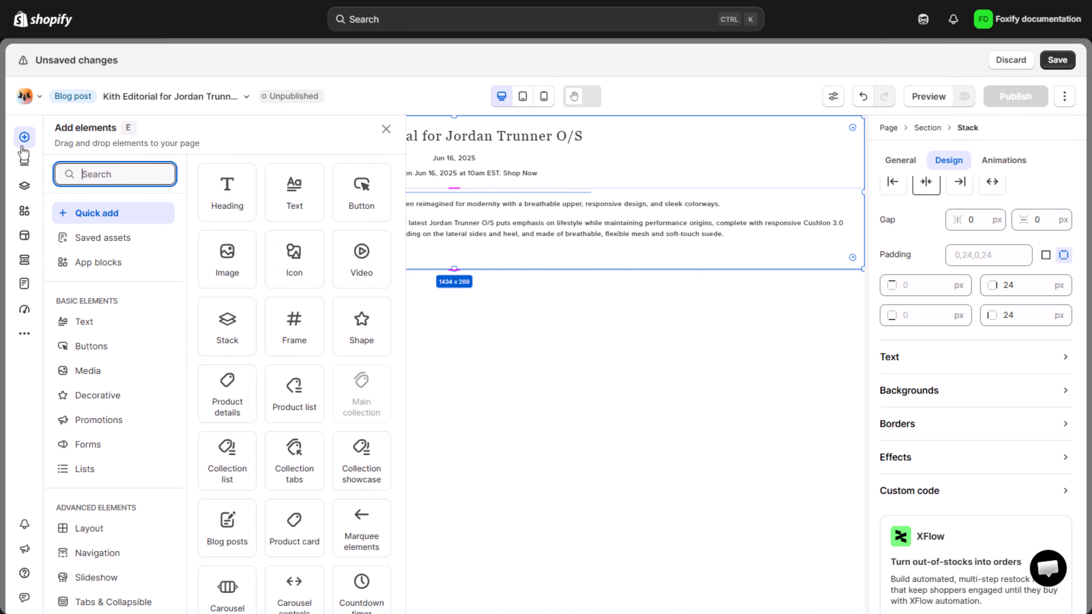
click(105, 355)
drag(318, 259, 405, 258)
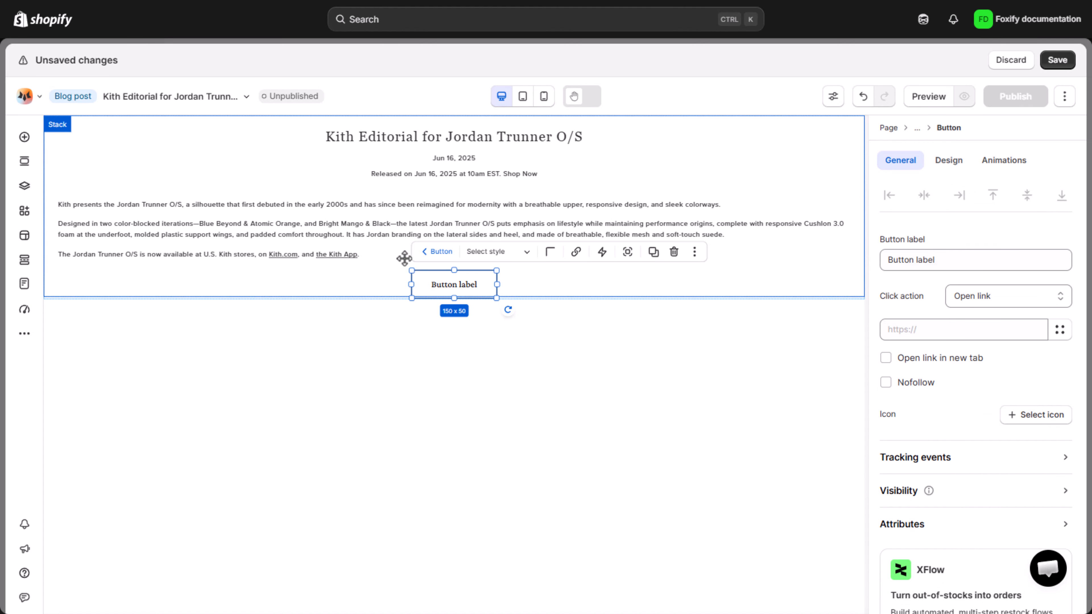
Label the button "SHOP NOW" and link it to /collections/jordan-men, opening in a new tab
triple_click(890, 258)
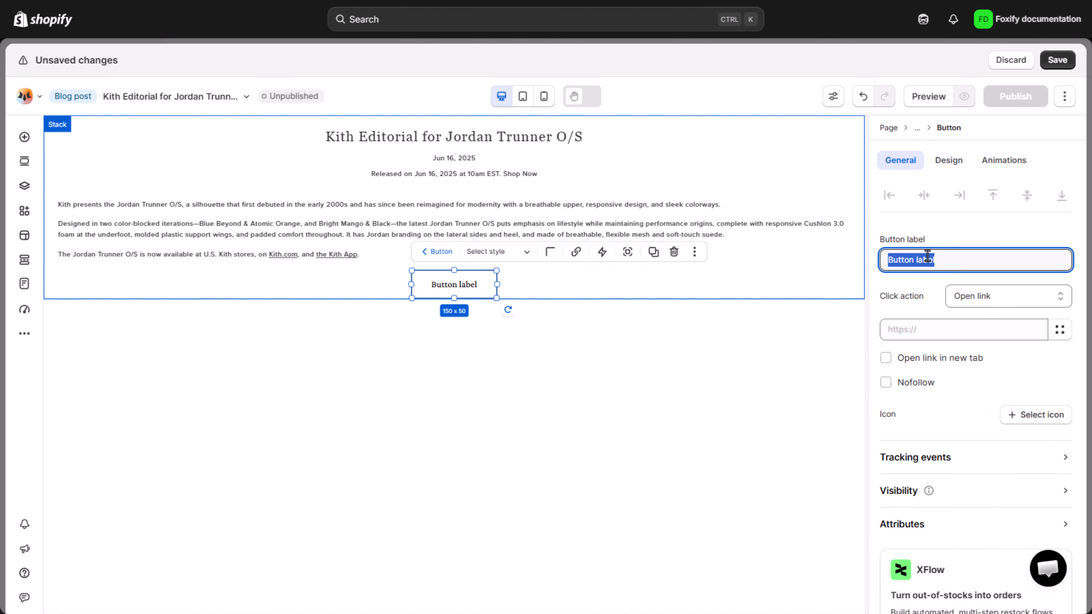
text(SHOP NOW)
click(970, 287)
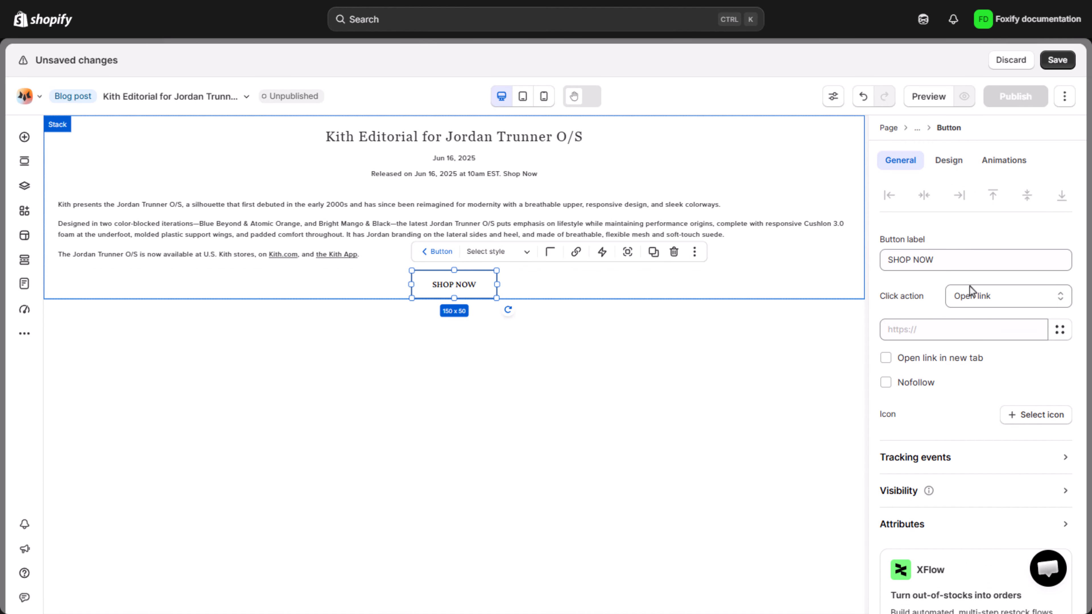
click(948, 330)
click(940, 316)
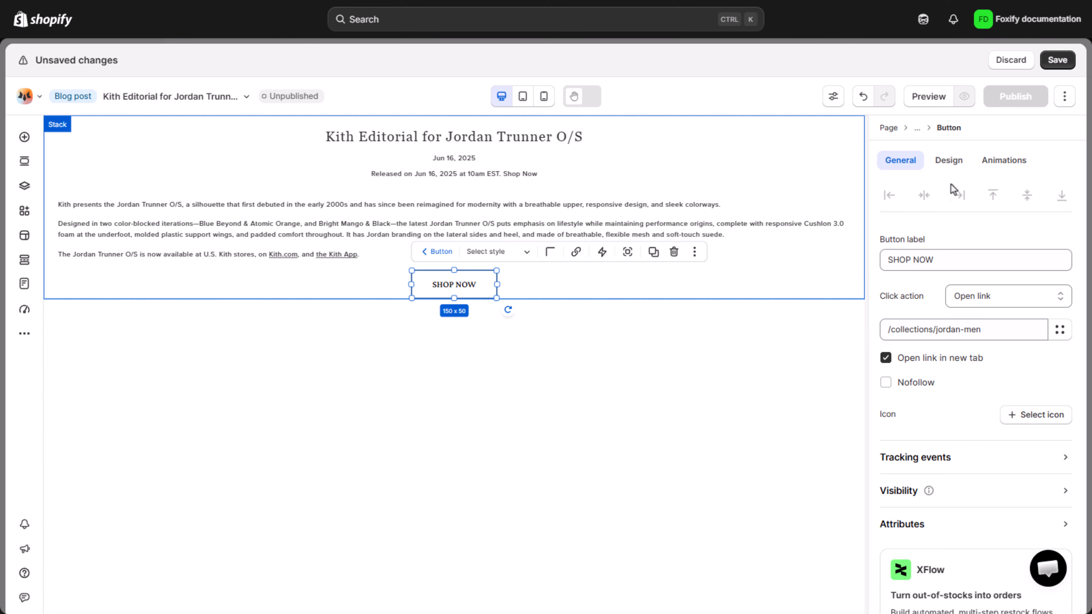
Set the SHOP NOW button's width and height to auto and its minimum width to 120 px
click(948, 162)
double_click(968, 261)
text(a)
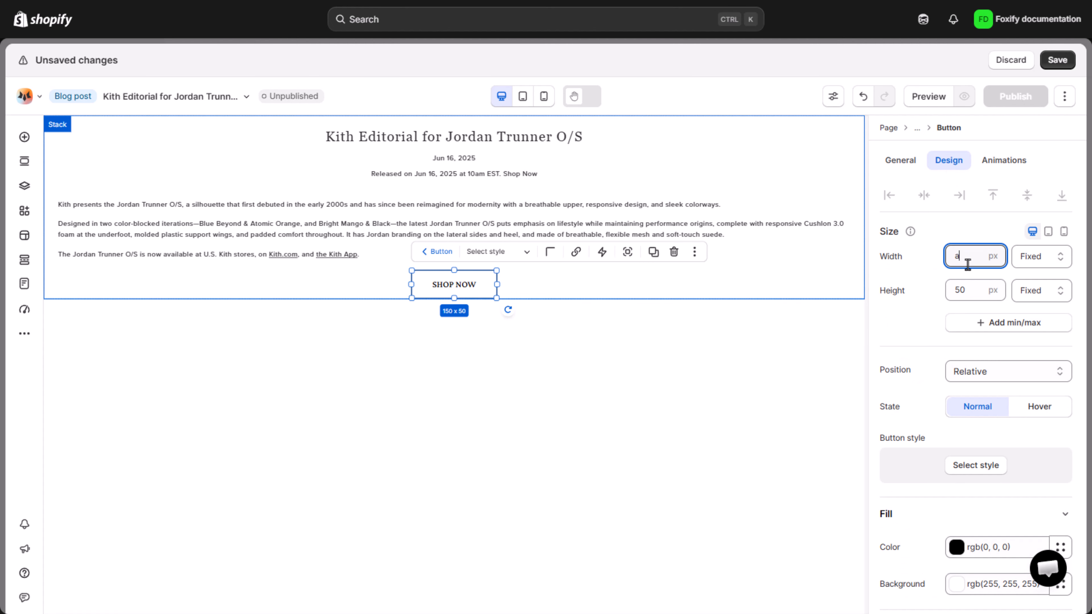
text(uto)
double_click(968, 286)
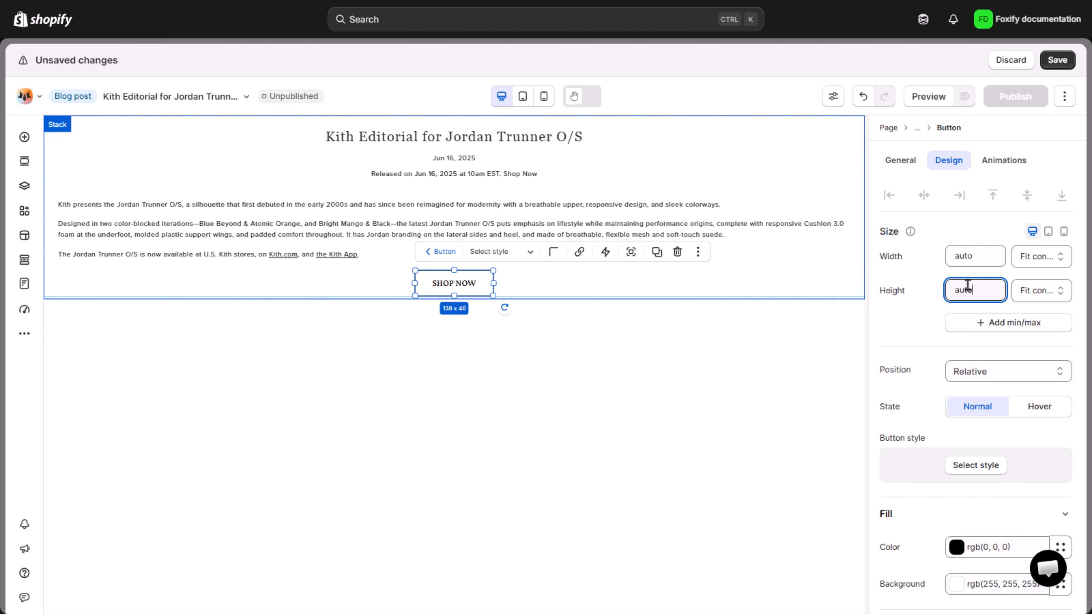
click(974, 322)
click(975, 351)
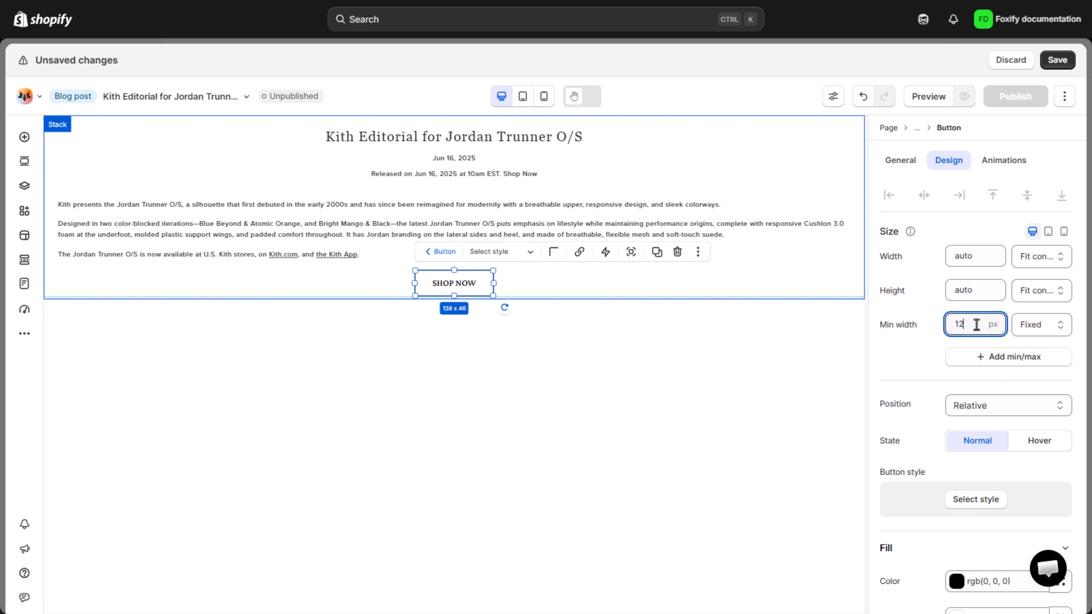
Set the button's text color to rgb(51, 51, 51) and its font to Proxima-Nova
scroll(976, 327, down, 6)
click(993, 308)
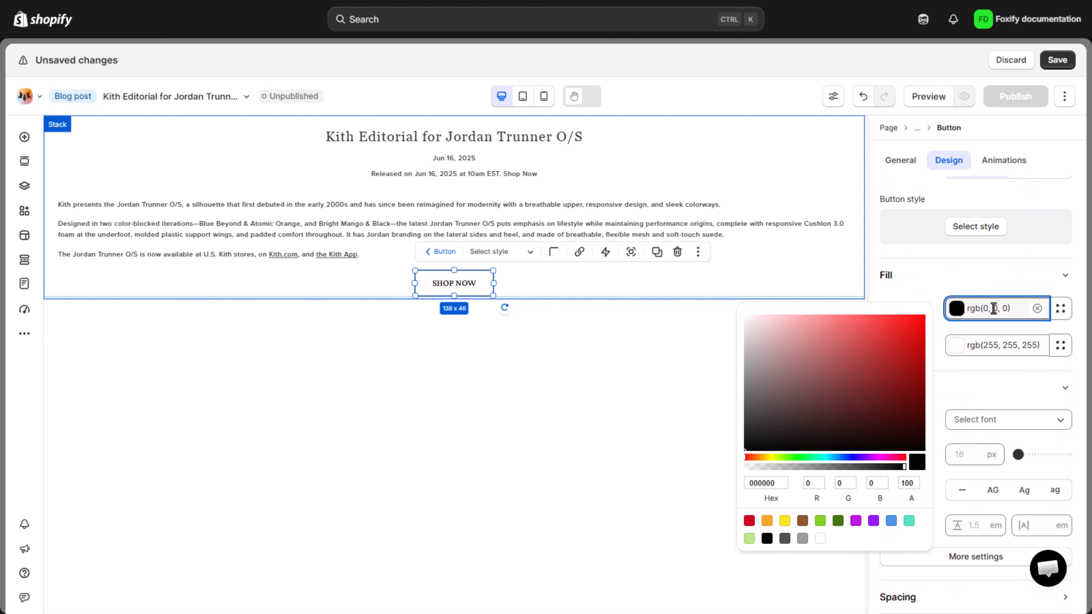
click(995, 289)
click(984, 420)
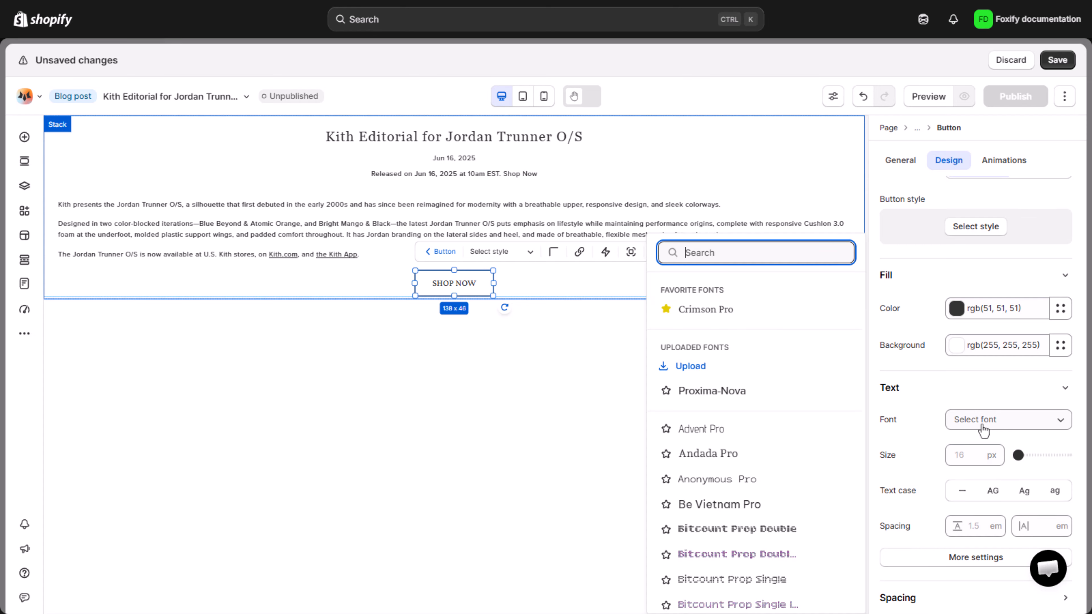
click(806, 399)
Set the button's font size to 12 px, line height to 1.25 em and letter spacing to 0.1 em
scroll(1002, 456, down, 2)
click(985, 422)
text(12)
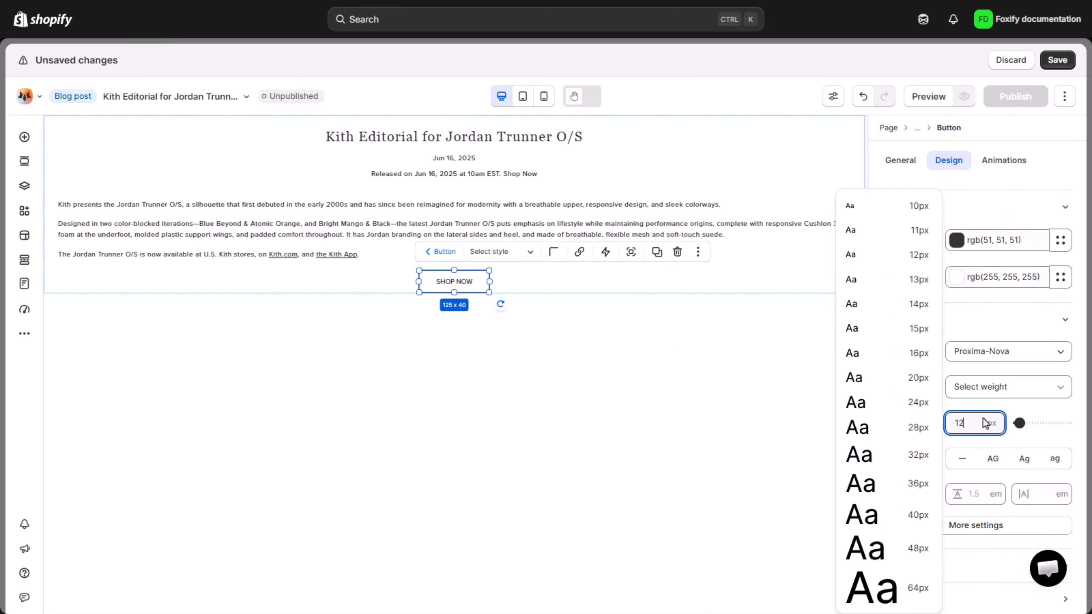
click(983, 406)
scroll(984, 406, down, 2)
click(973, 426)
click(1029, 387)
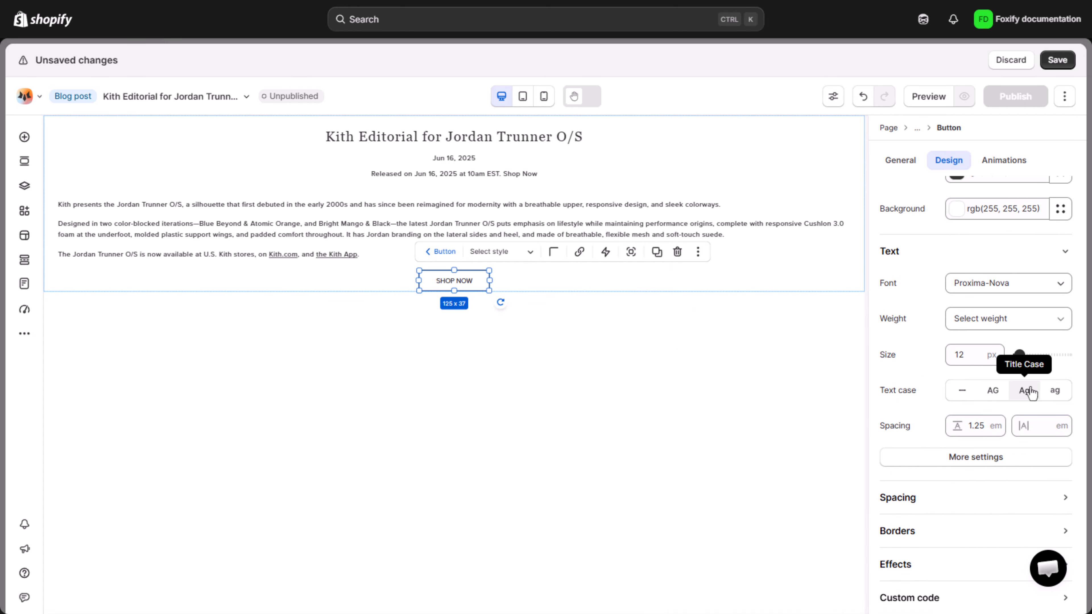
click(1043, 426)
click(959, 499)
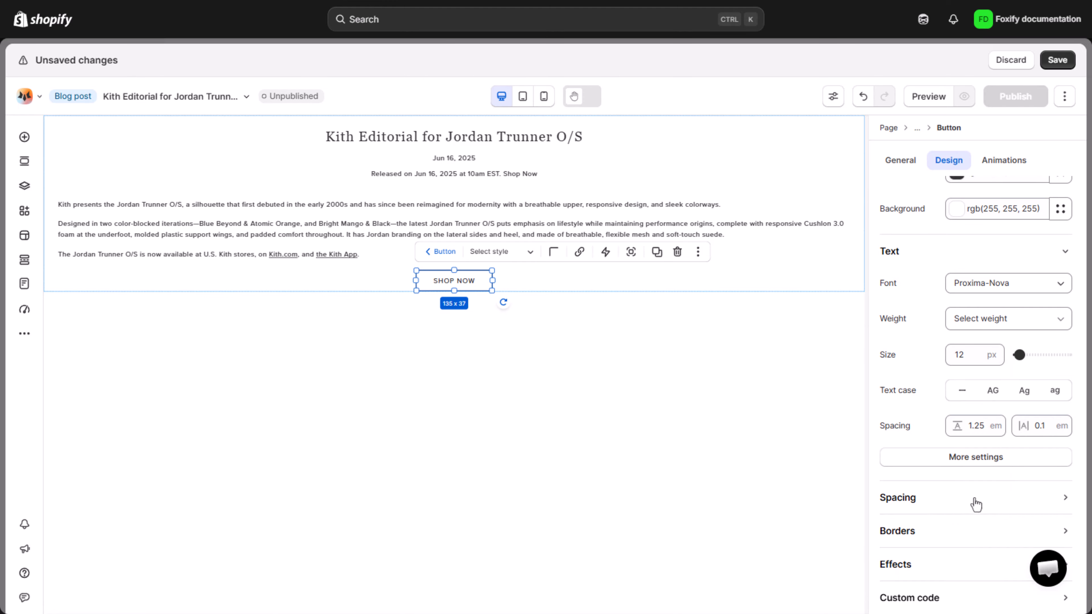
Set the button's padding to 12 px at the top and bottom and 24 px at the left and right
click(976, 499)
scroll(989, 473, down, 2)
click(1063, 461)
click(947, 493)
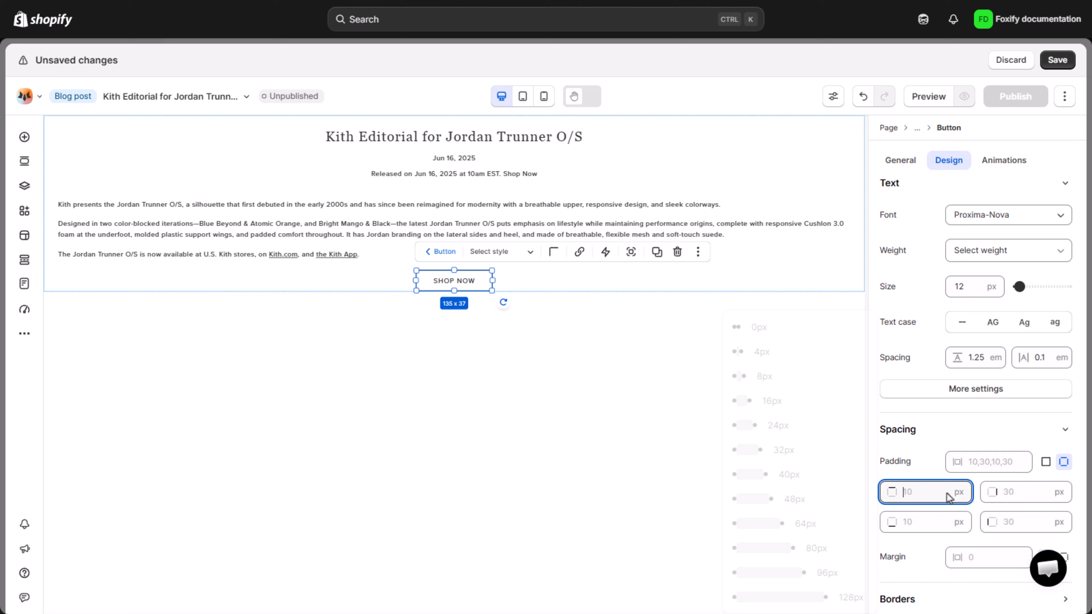
click(931, 521)
text(12)
click(1029, 493)
text(24)
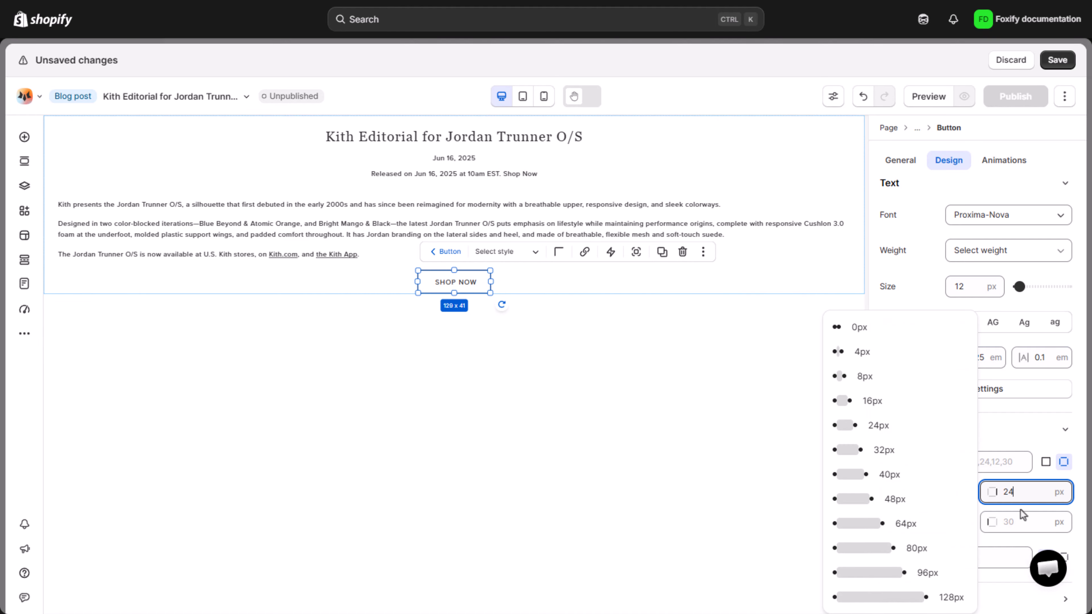
click(1024, 528)
text(24)
click(1030, 507)
Give the SHOP NOW button a 12 px margin above and below
scroll(1030, 507, down, 2)
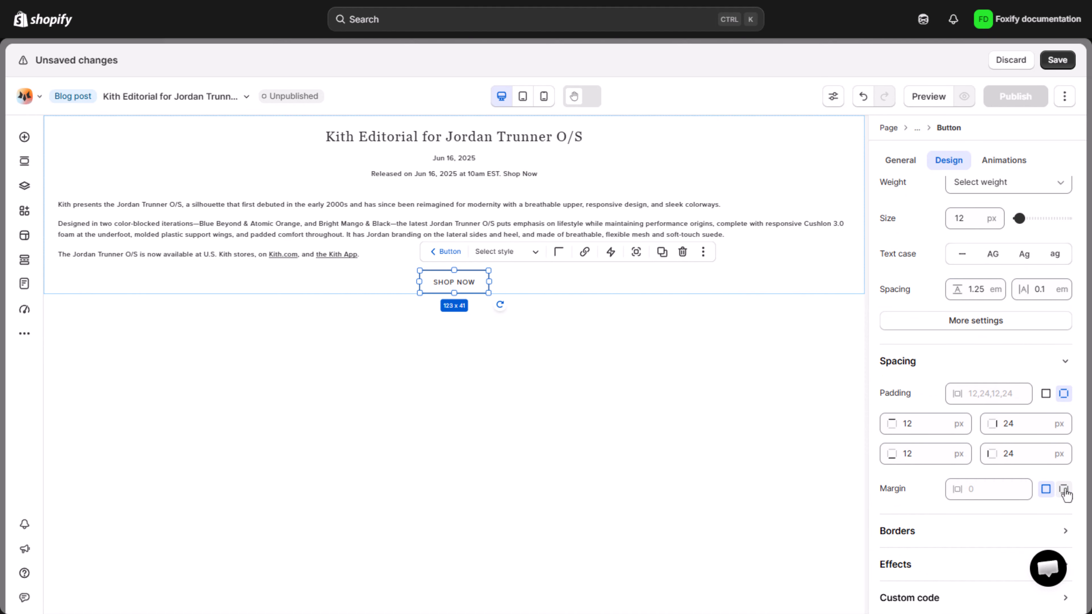
click(1063, 489)
click(926, 519)
text(12)
click(924, 551)
text(12)
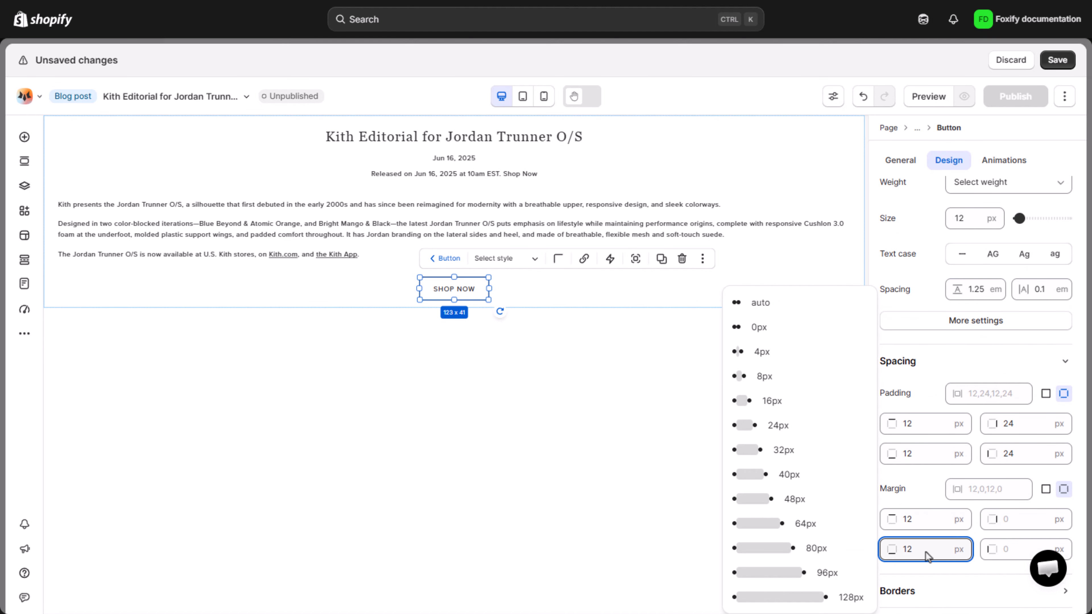
click(935, 497)
Change the color of the SHOP NOW button's solid border
scroll(937, 482, down, 3)
click(941, 456)
scroll(940, 456, down, 1)
click(991, 465)
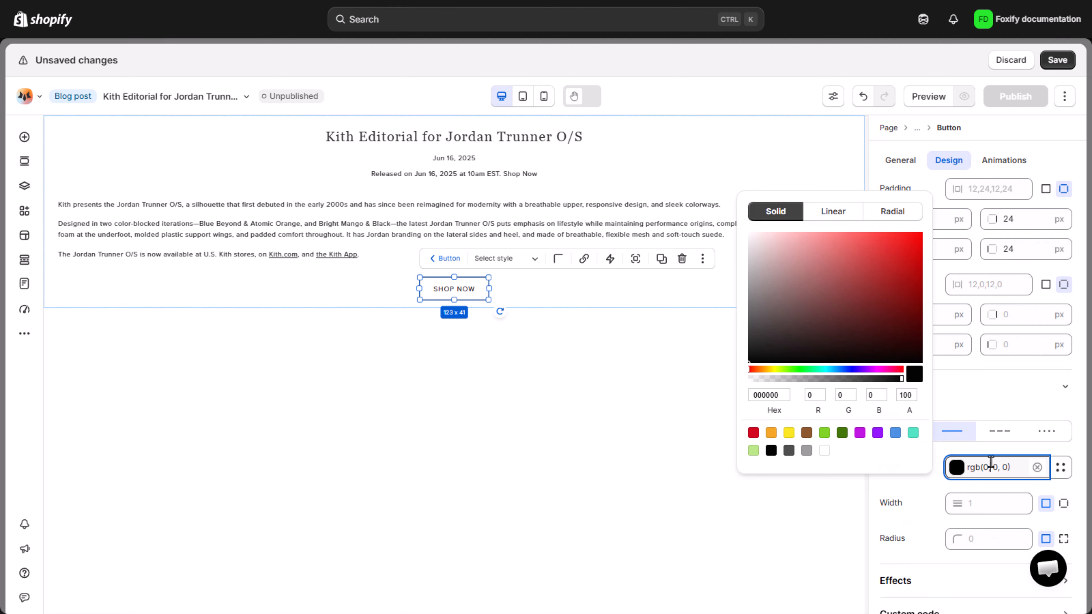
click(992, 451)
Set the button's hover-state background color to rgb(34, 34, 34)
scroll(993, 452, up, 6)
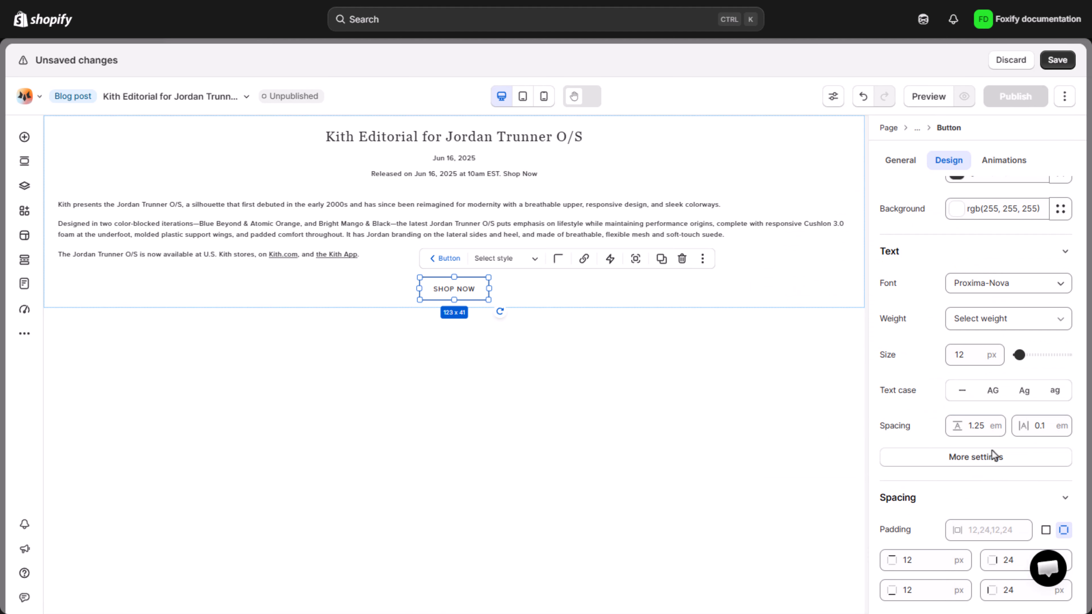
scroll(992, 452, up, 8)
click(1040, 365)
scroll(1005, 473, down, 2)
click(1005, 482)
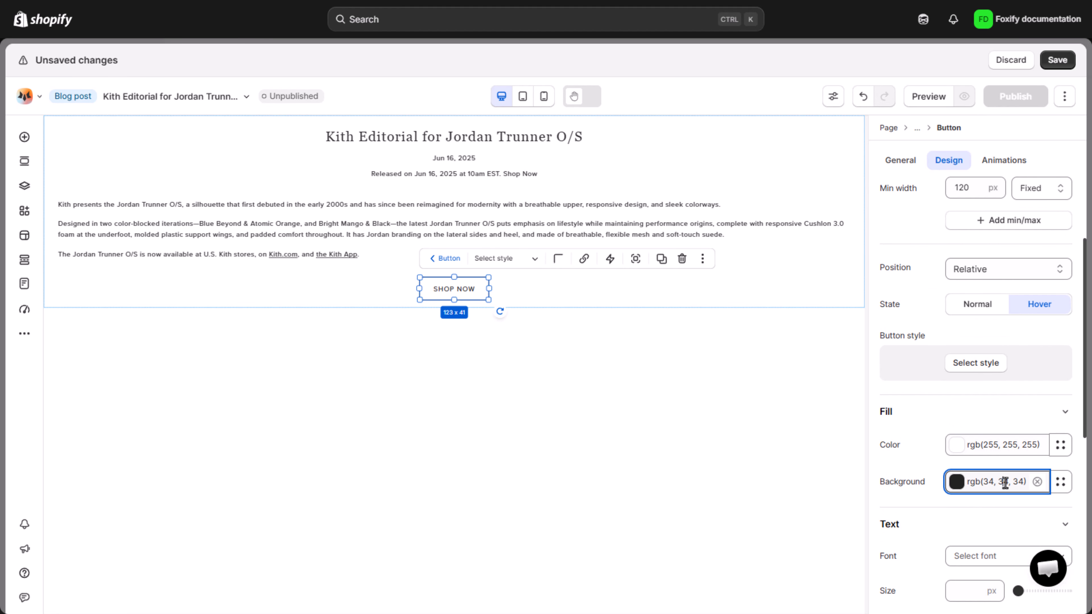
key(Escape)
Switch the button back to its normal state, deselect it and save the blog post
click(973, 308)
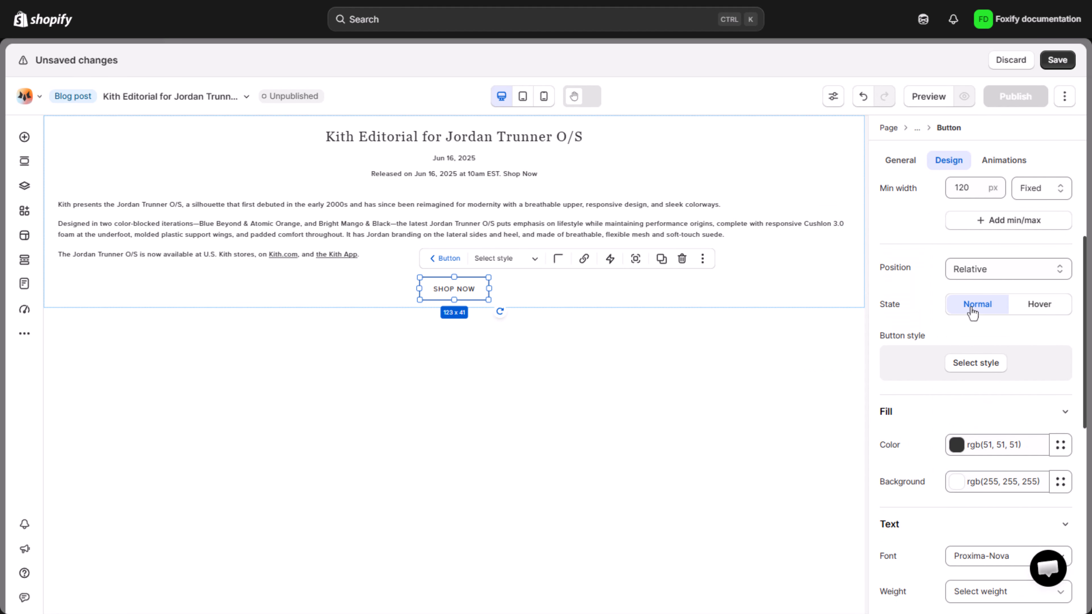
click(901, 160)
click(782, 379)
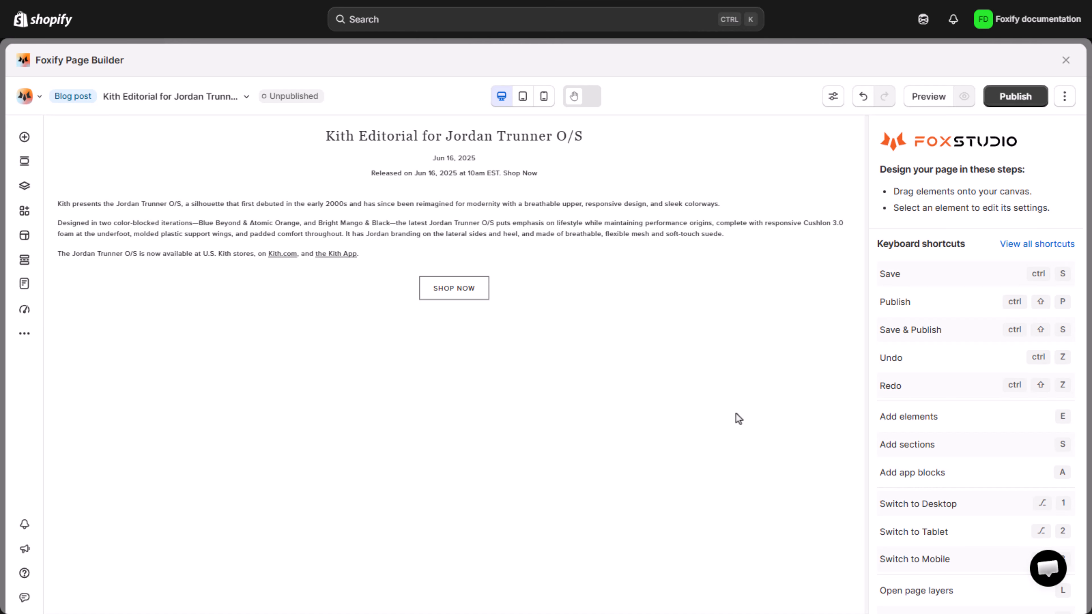
Add a full-width section below the SHOP NOW button's section and clear its minimum height
click(445, 307)
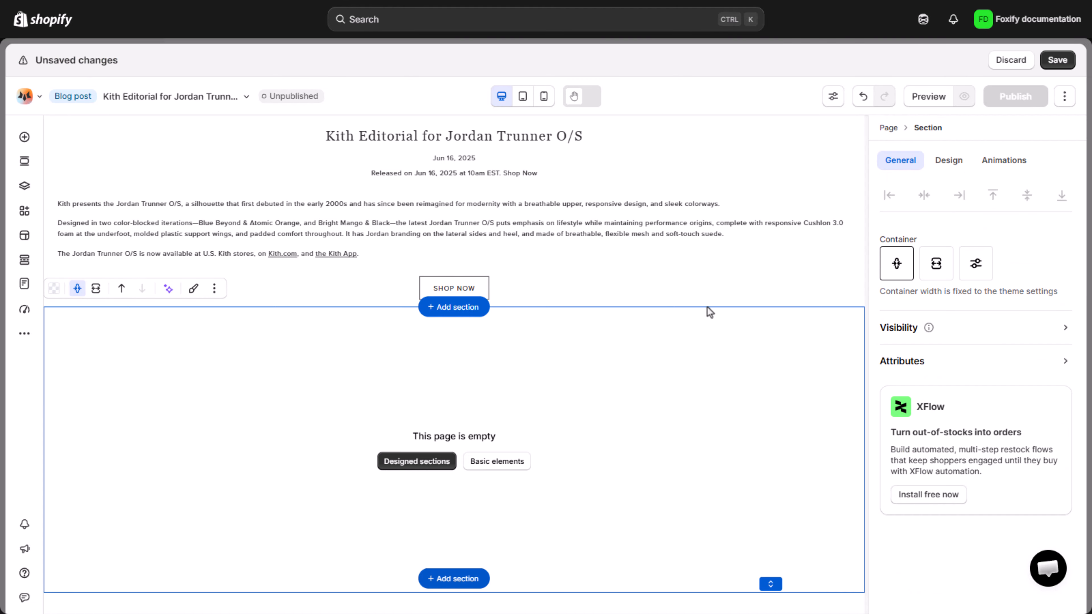
click(936, 263)
click(949, 161)
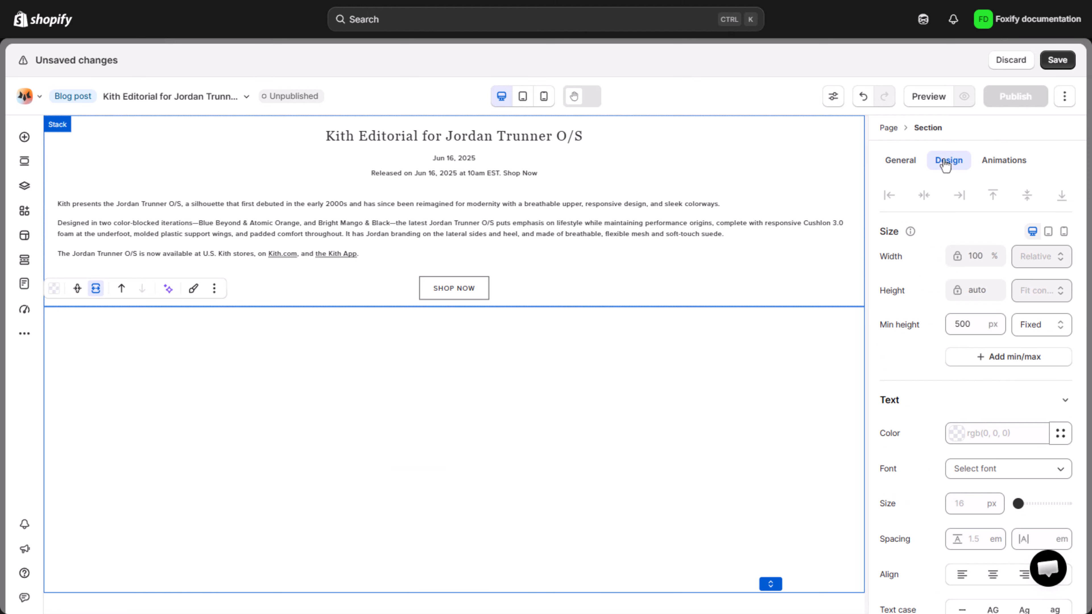
click(978, 331)
click(910, 298)
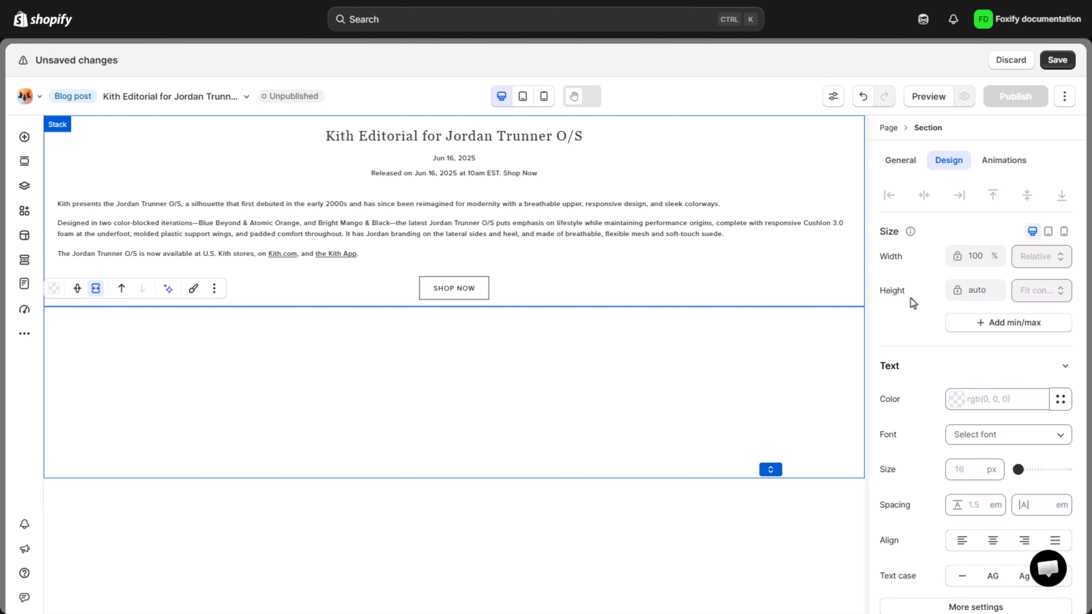
Place a Stack element in the new empty section and set its width to 100%
click(504, 409)
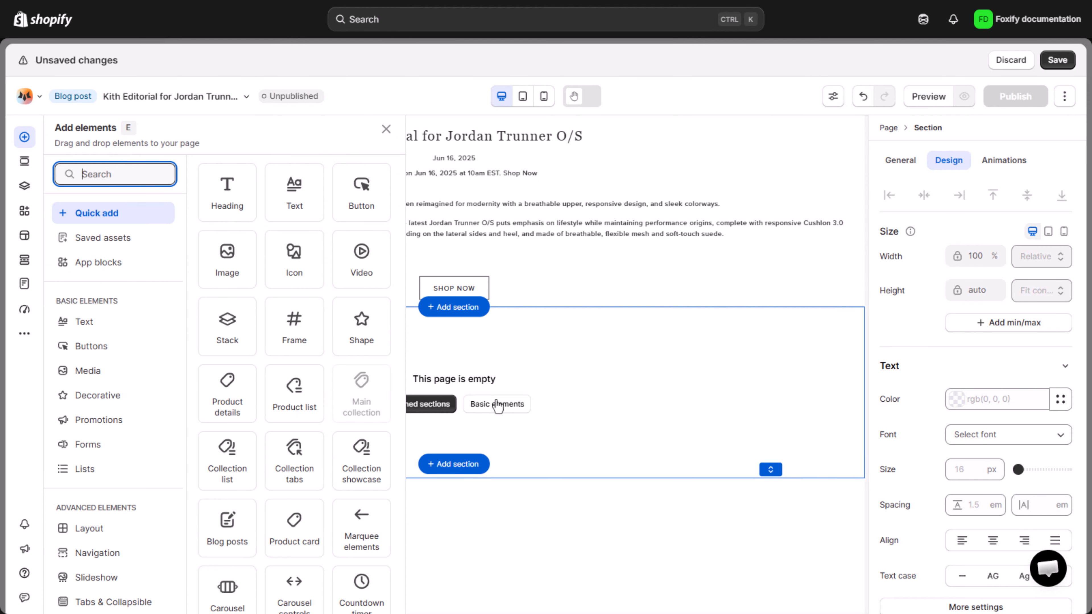
drag(215, 329, 293, 374)
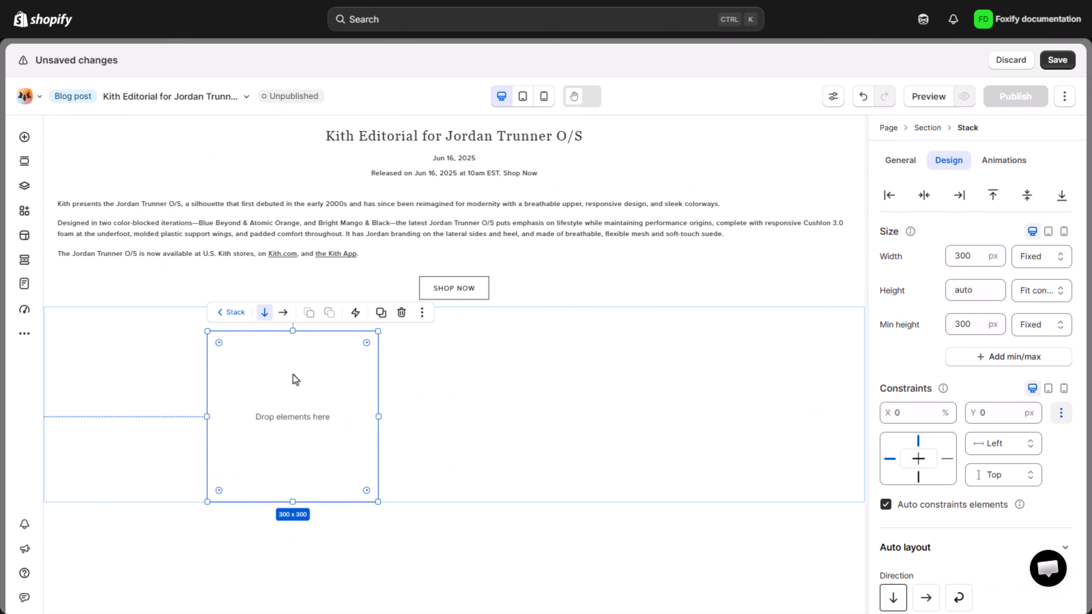
click(995, 250)
text(100%)
key(Return)
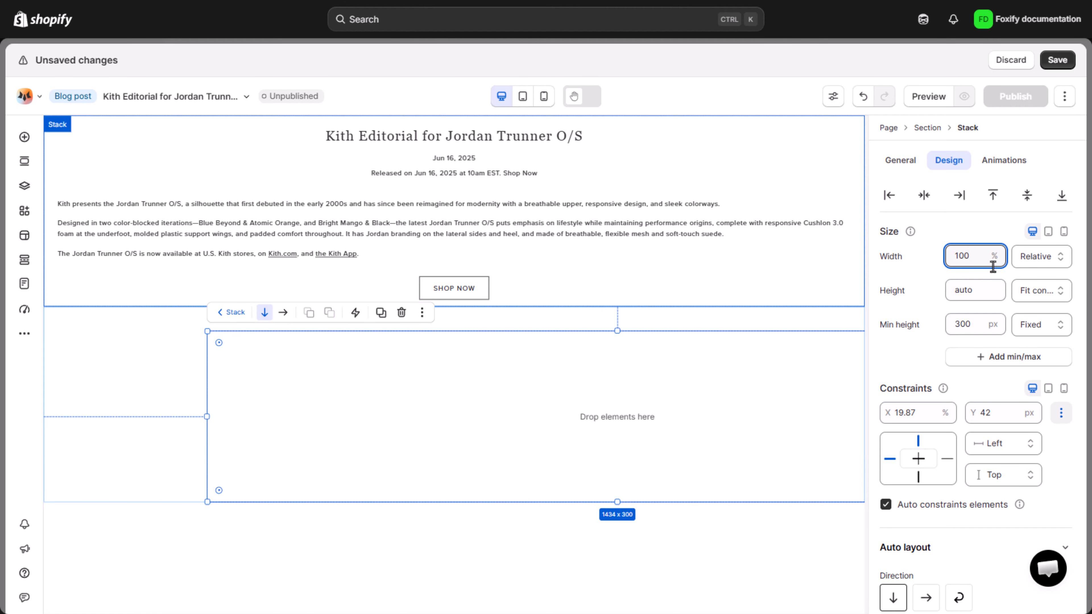
Clear the new stack's minimum height and set its X and Y position to 0, constrained to the horizontal center
click(976, 325)
key(BackSpace)
key(Return)
click(916, 381)
text(0)
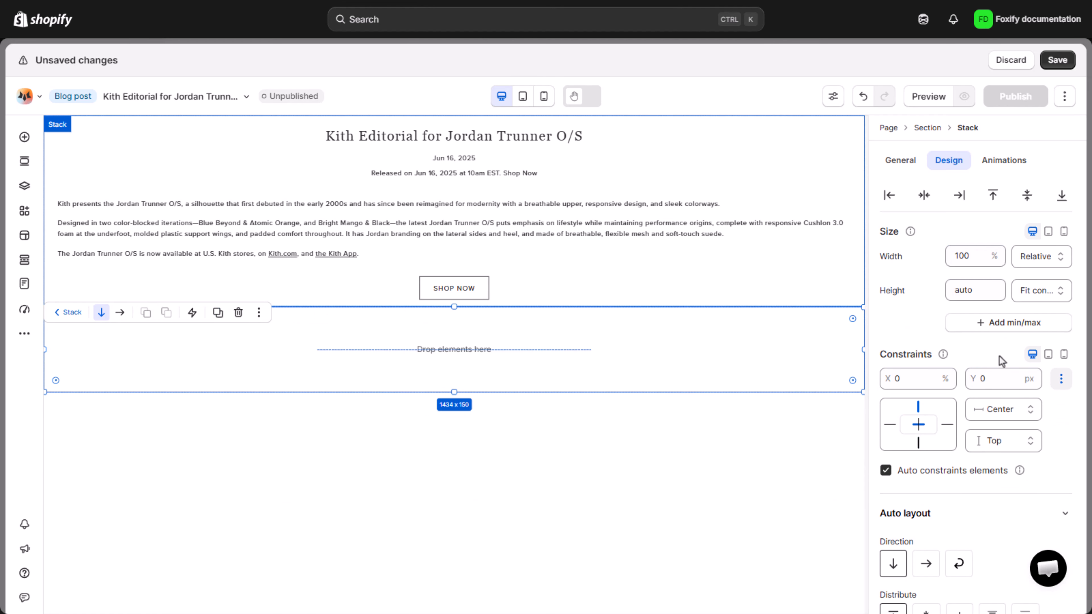
Center the new stack's content in both directions and set its horizontal and vertical gaps to 18 px
scroll(999, 356, down, 6)
click(926, 343)
click(926, 398)
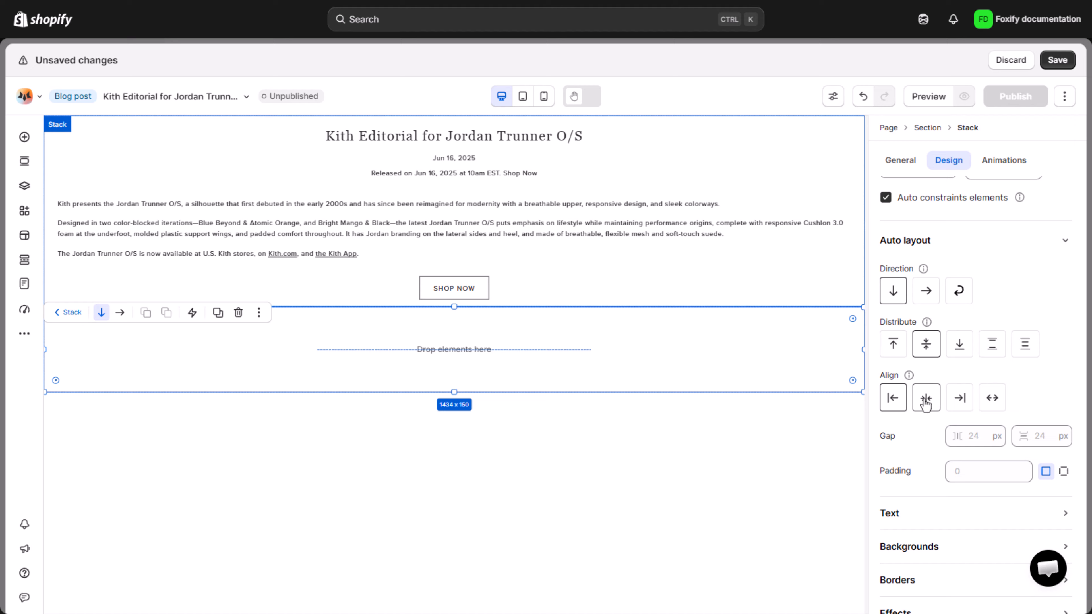
click(982, 436)
click(1044, 438)
click(1052, 416)
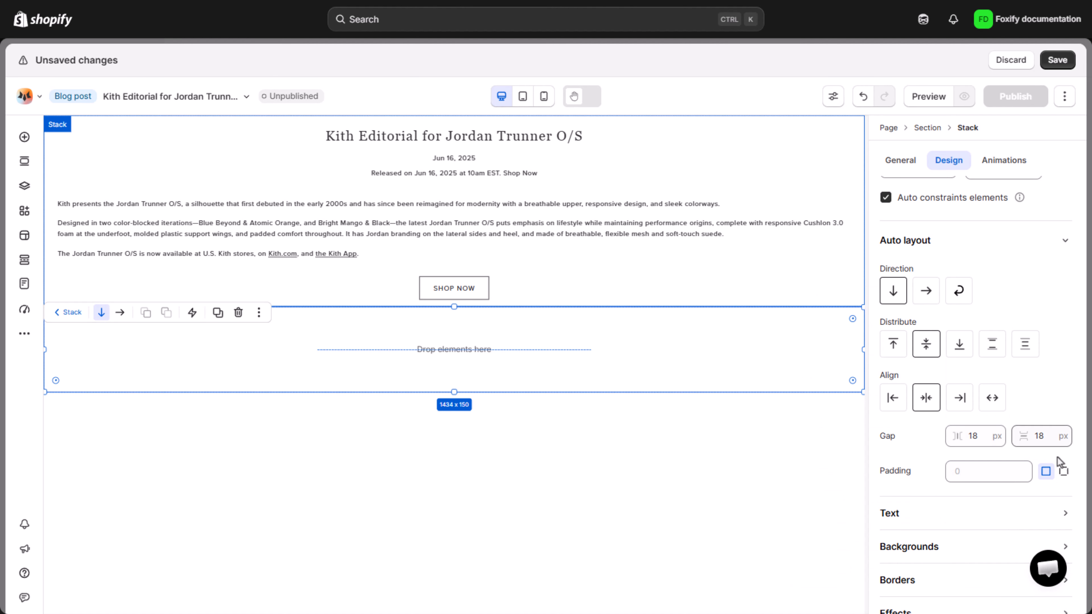
Set separate padding per side on the empty stack, with 24 px on the right and left
click(1064, 472)
click(1020, 505)
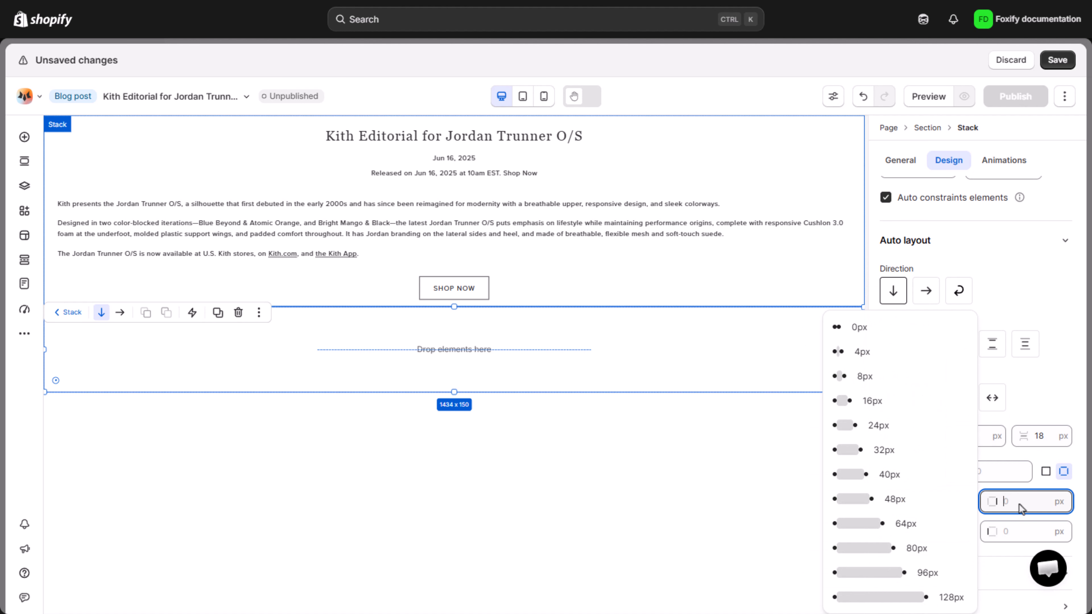
text(24)
click(1027, 533)
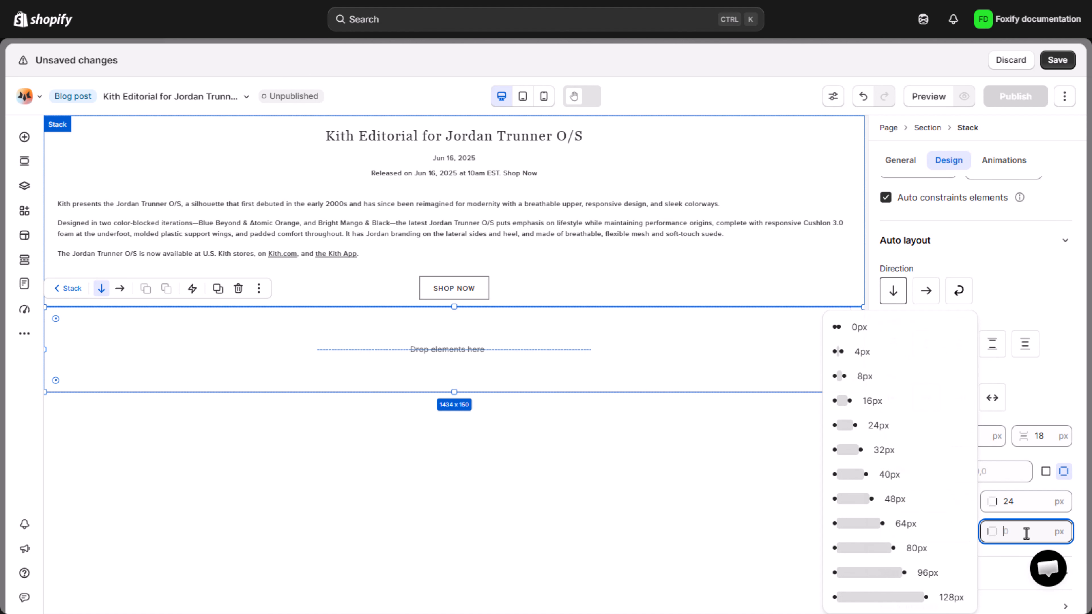
click(1038, 482)
Place a Grid element inside the empty stack and clear the grid's minimum height
click(24, 137)
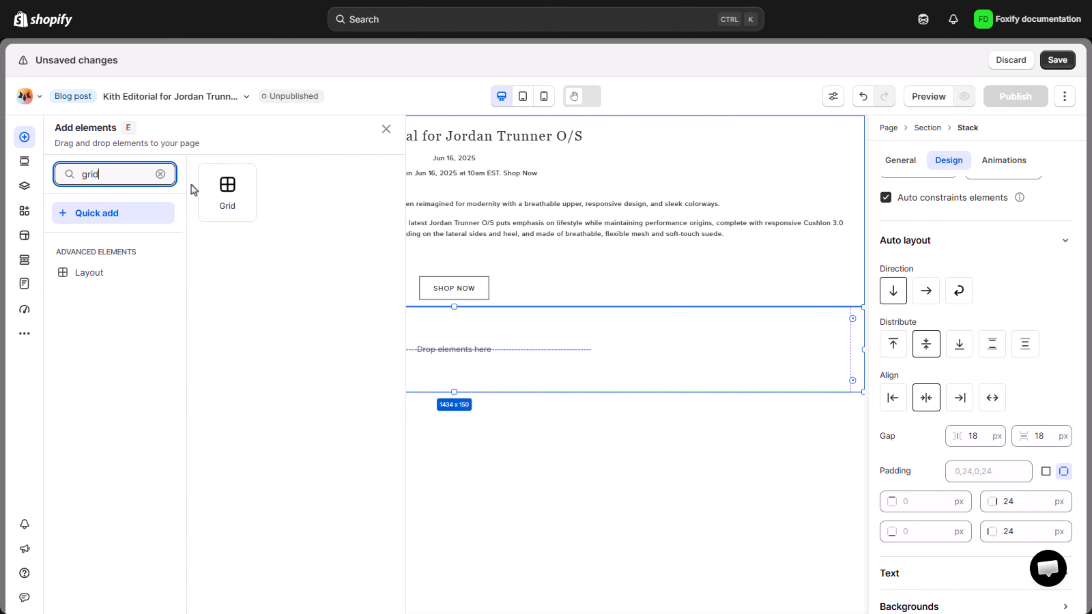
drag(228, 198, 295, 354)
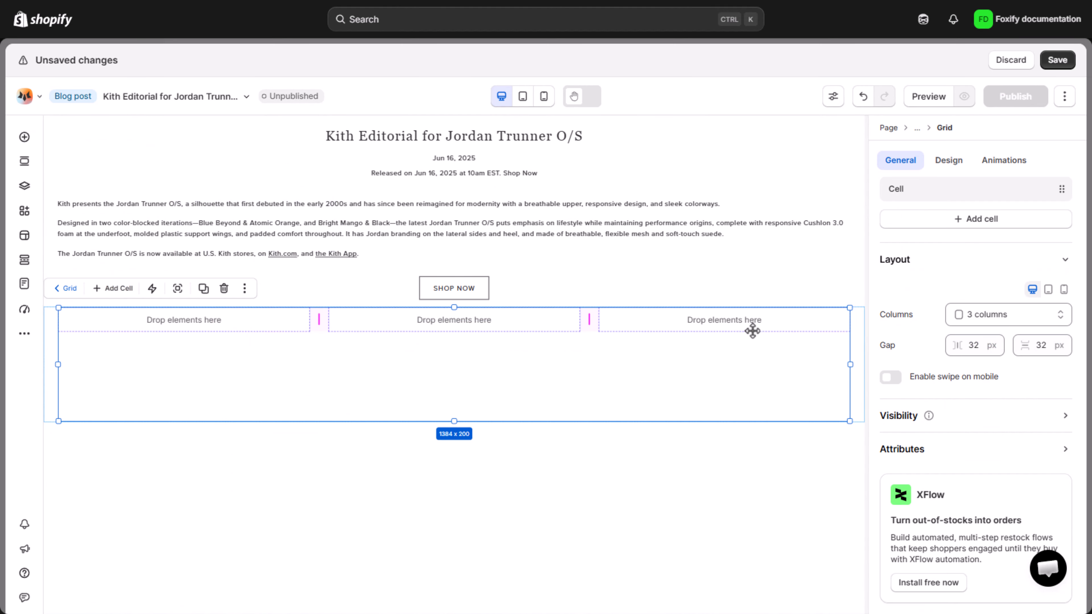
click(948, 161)
drag(971, 325, 937, 313)
key(BackSpace)
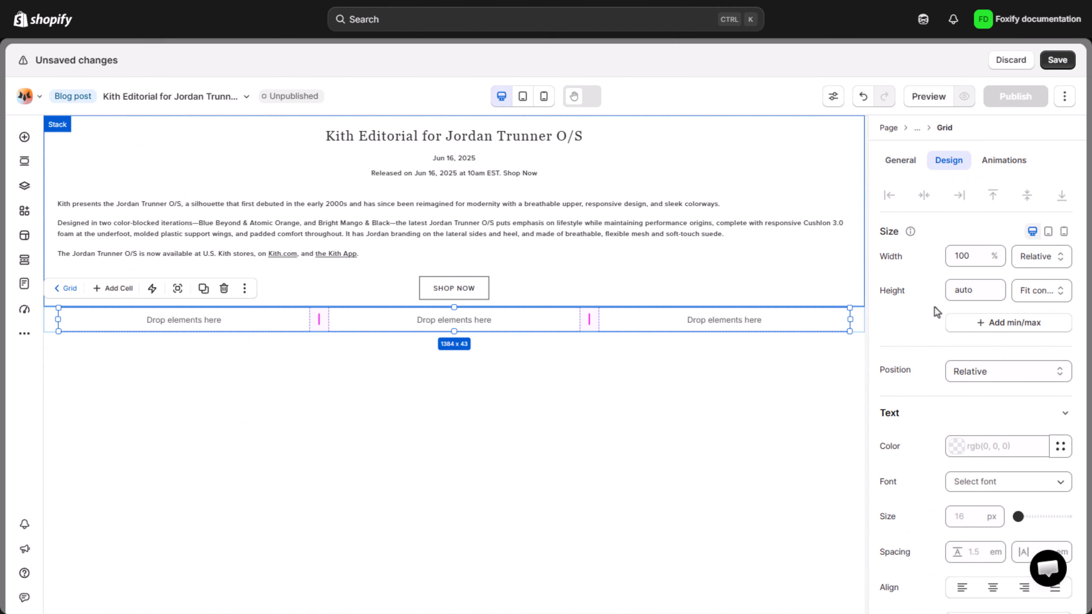
Duplicate the grid's third cell five times to make eight cells
click(913, 161)
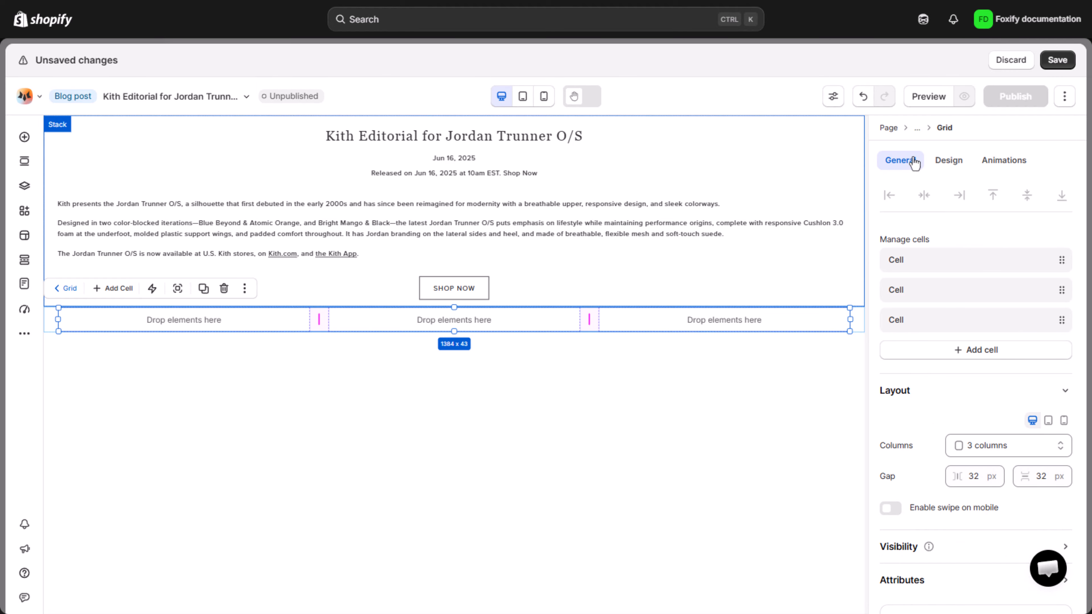
click(703, 325)
key(ctrl+d)
key(ctrl+d)
key(ctrl+d)
key(ctrl+d)
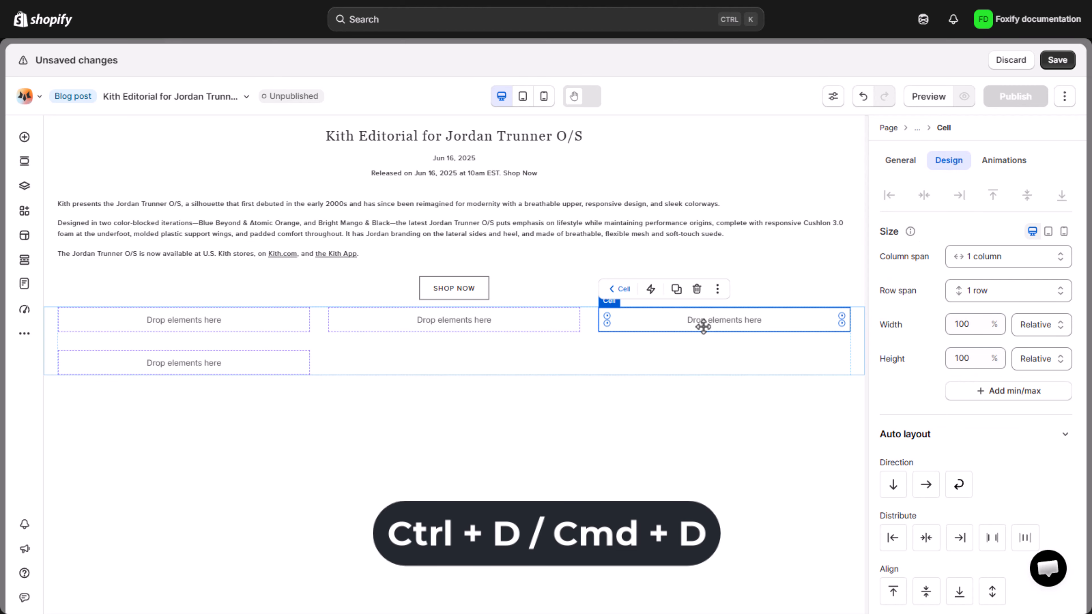
key(ctrl+d)
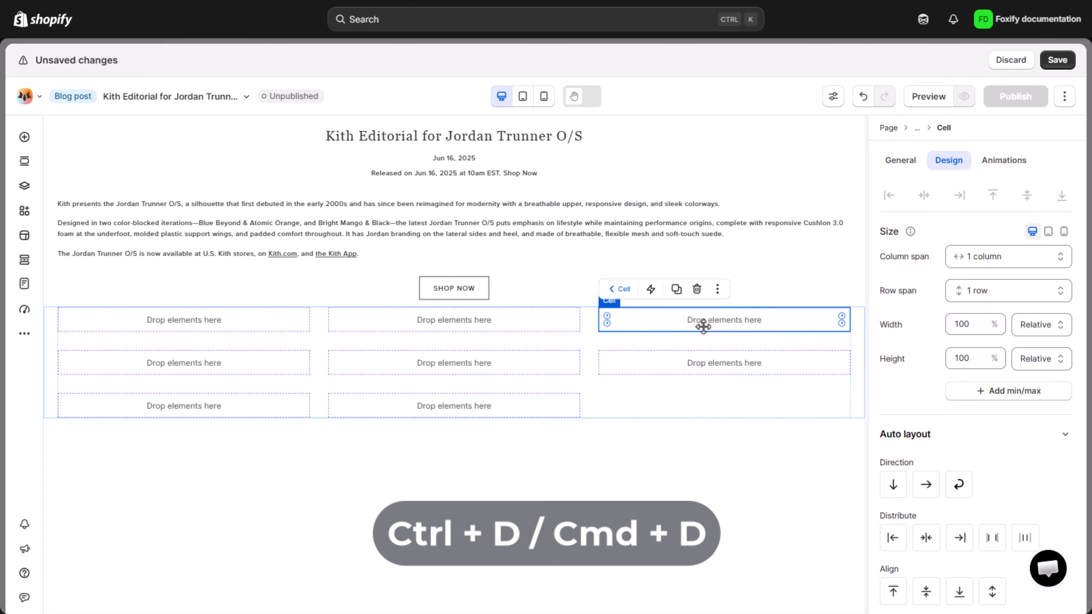
Set the grid's layout to 4 columns
click(579, 339)
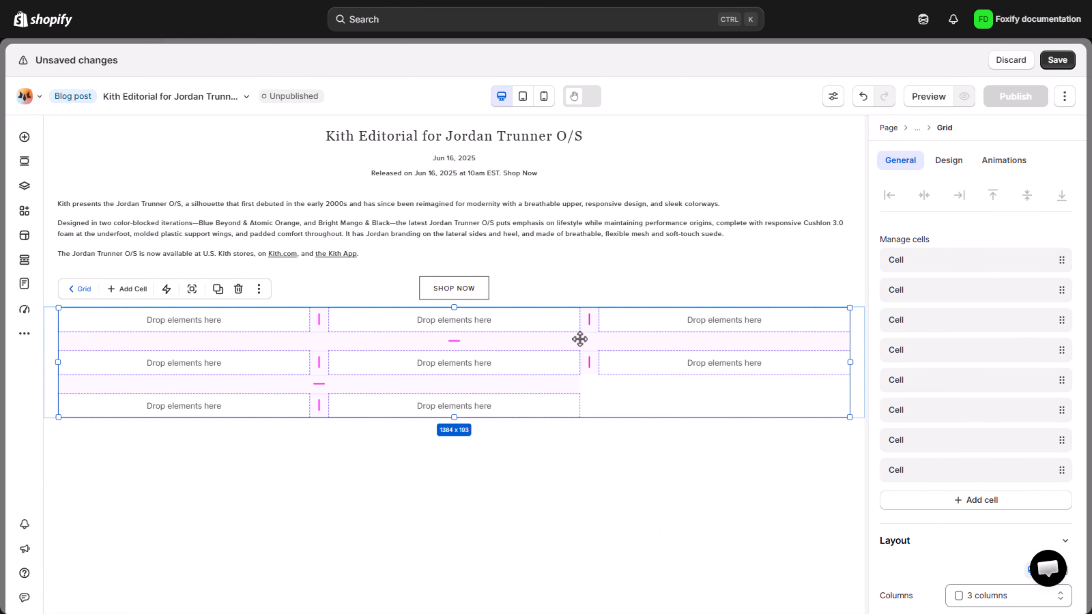
mouse_move(906, 301)
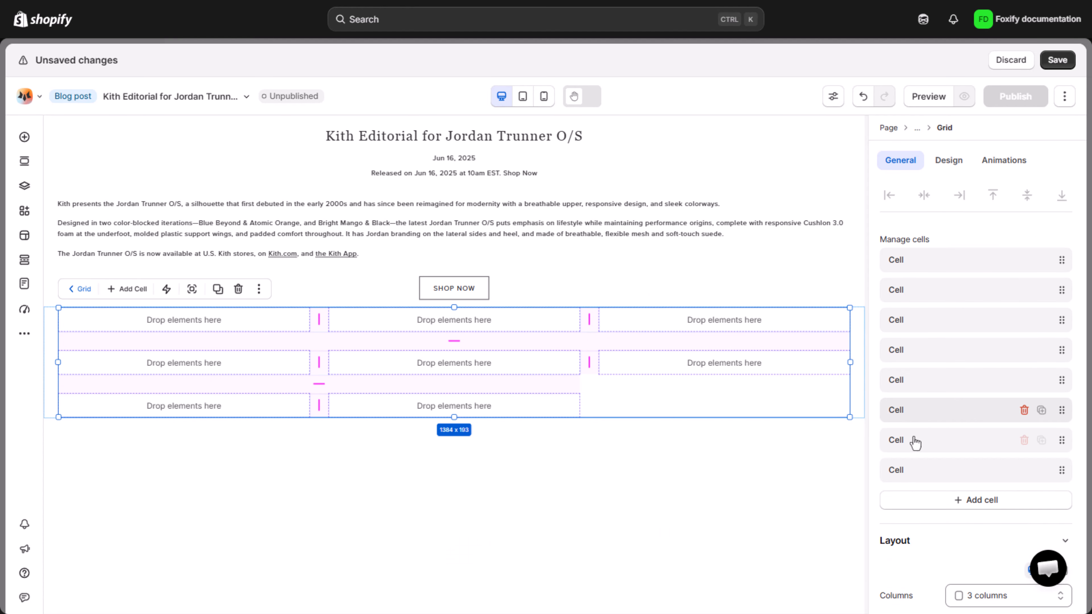
scroll(926, 420, down, 5)
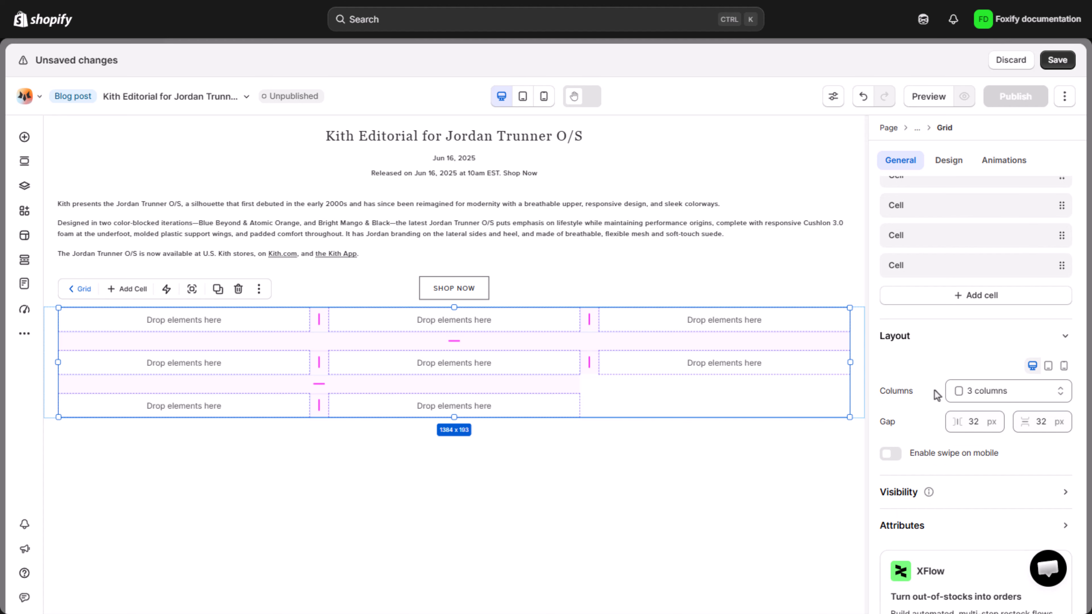
click(1019, 390)
click(988, 176)
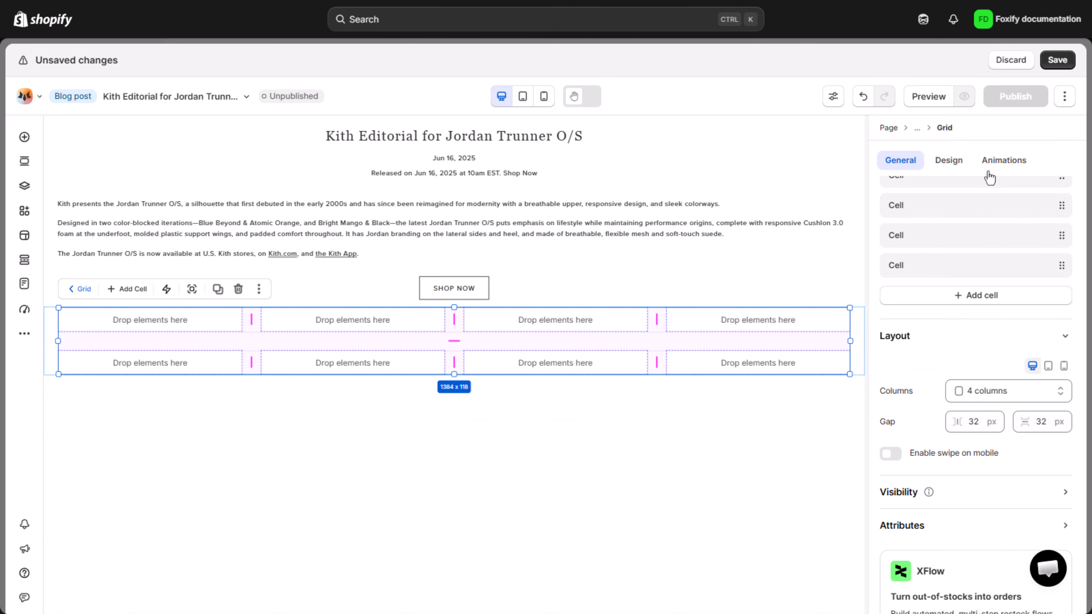
Set the grid's horizontal and vertical gaps to 18 px, and duplicate the whole grid
click(971, 419)
text(18)
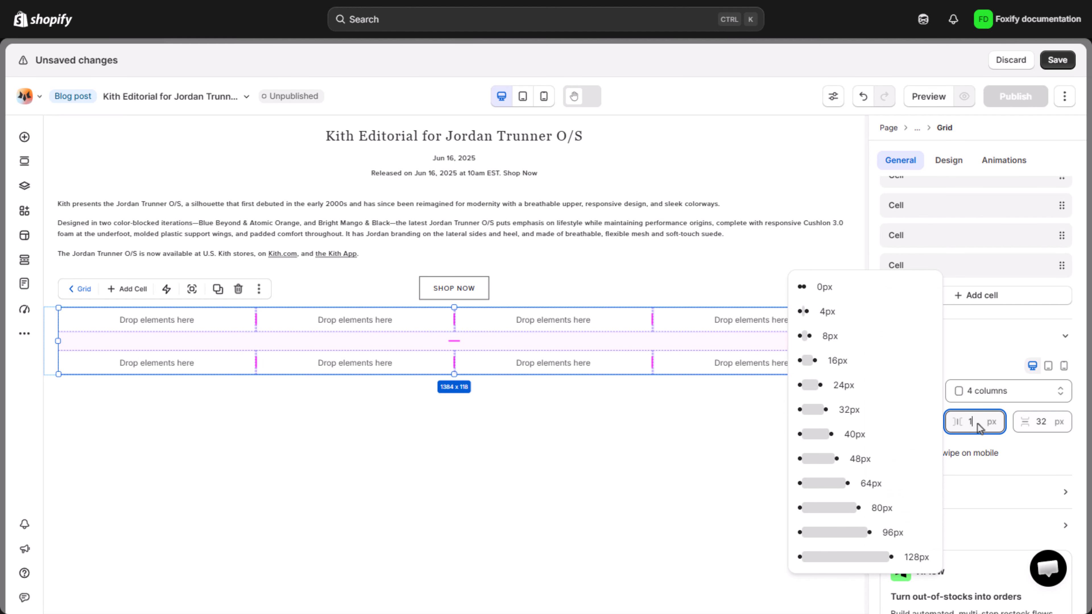
click(1054, 421)
text(18)
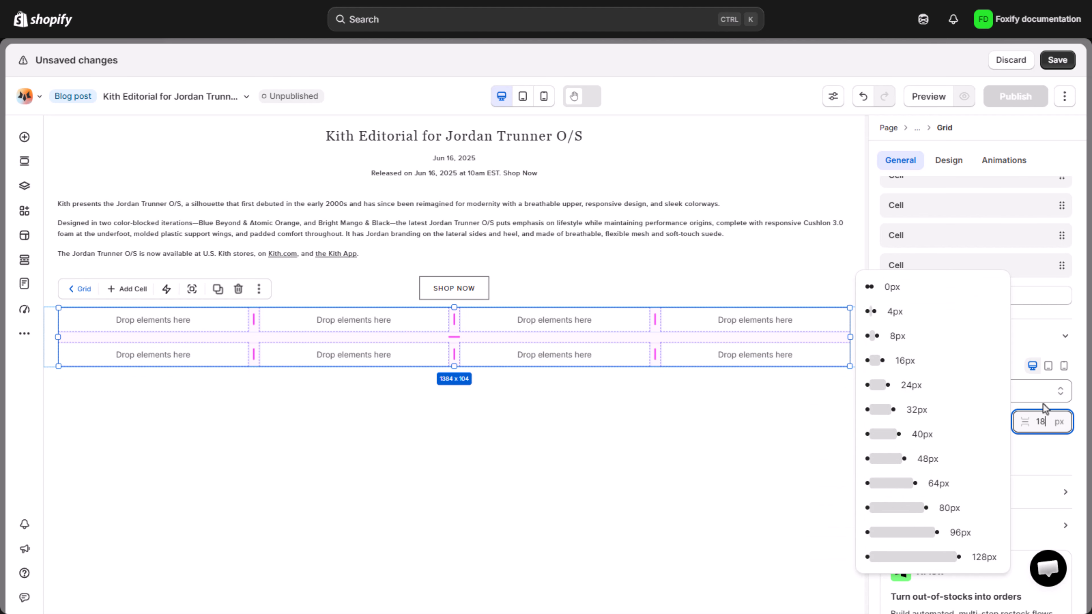
click(1018, 379)
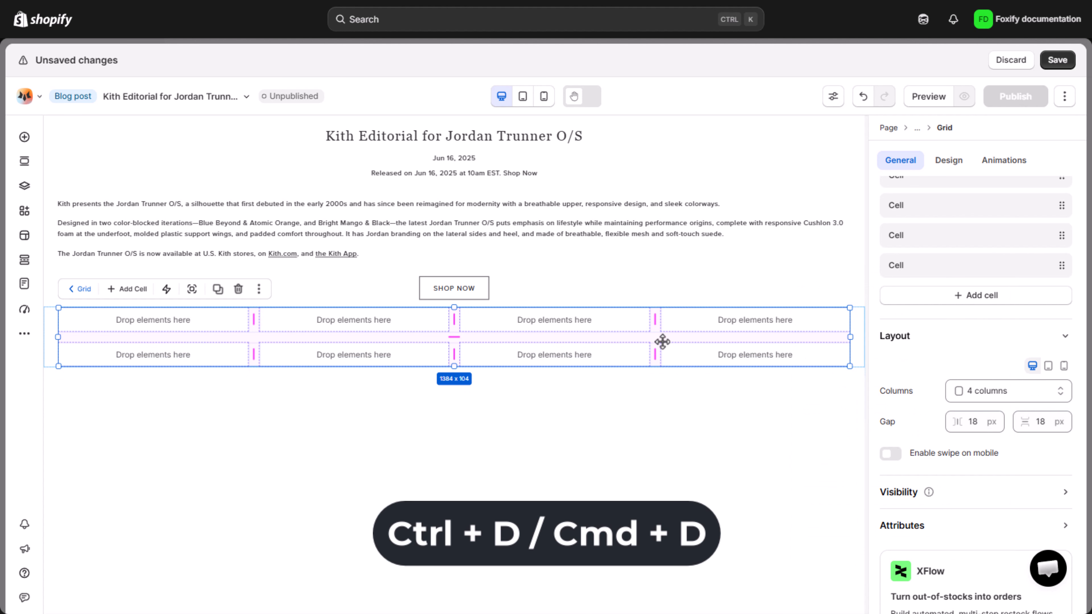
key(ctrl+d)
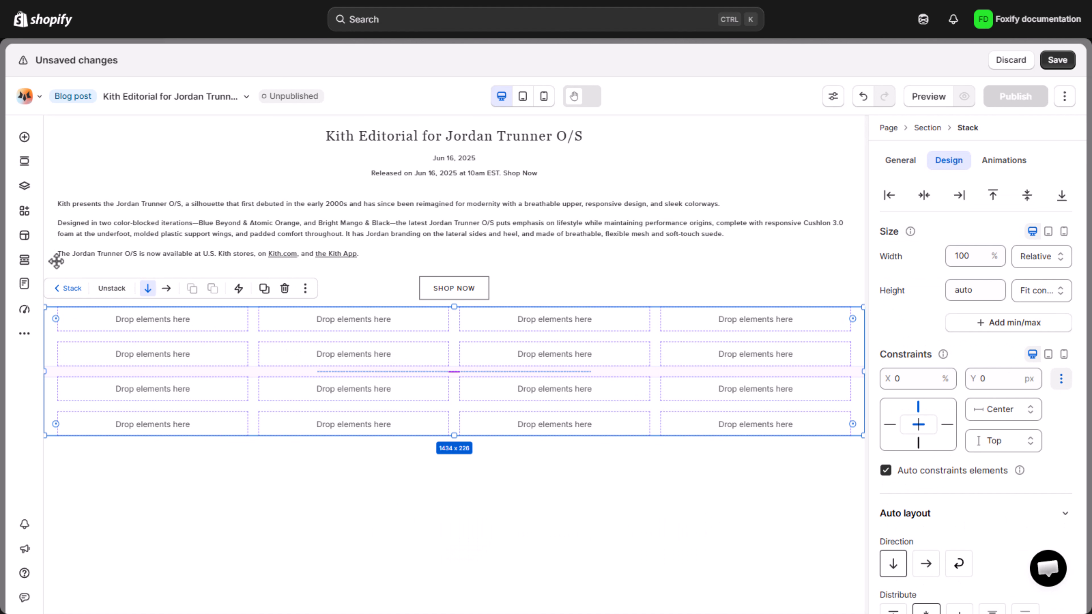
Place an Image element in the first grid cell and set its width and height to 100%
click(24, 138)
drag(199, 274, 154, 321)
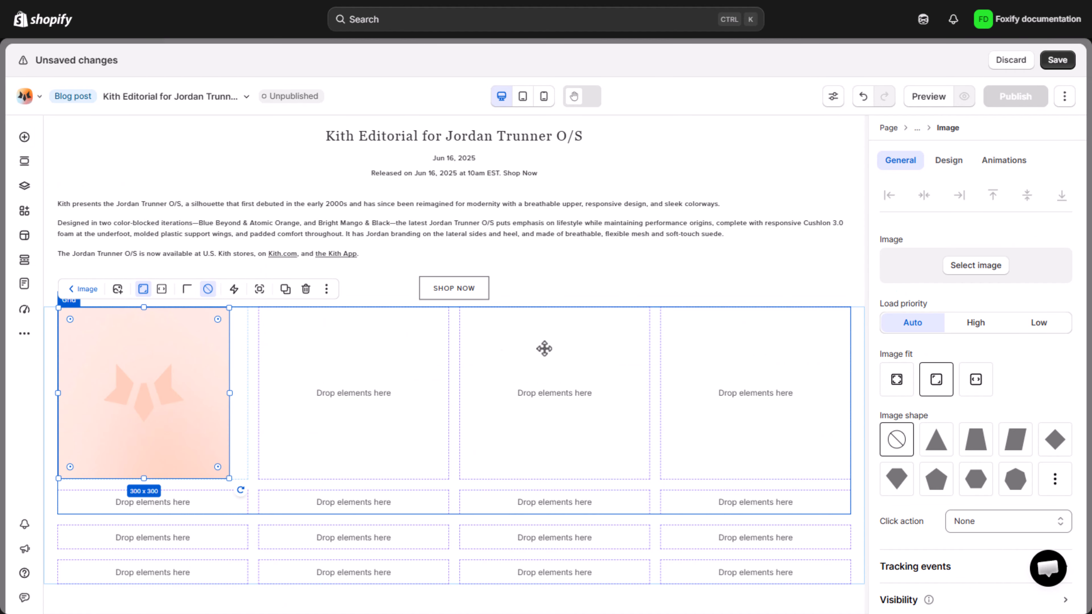
click(949, 160)
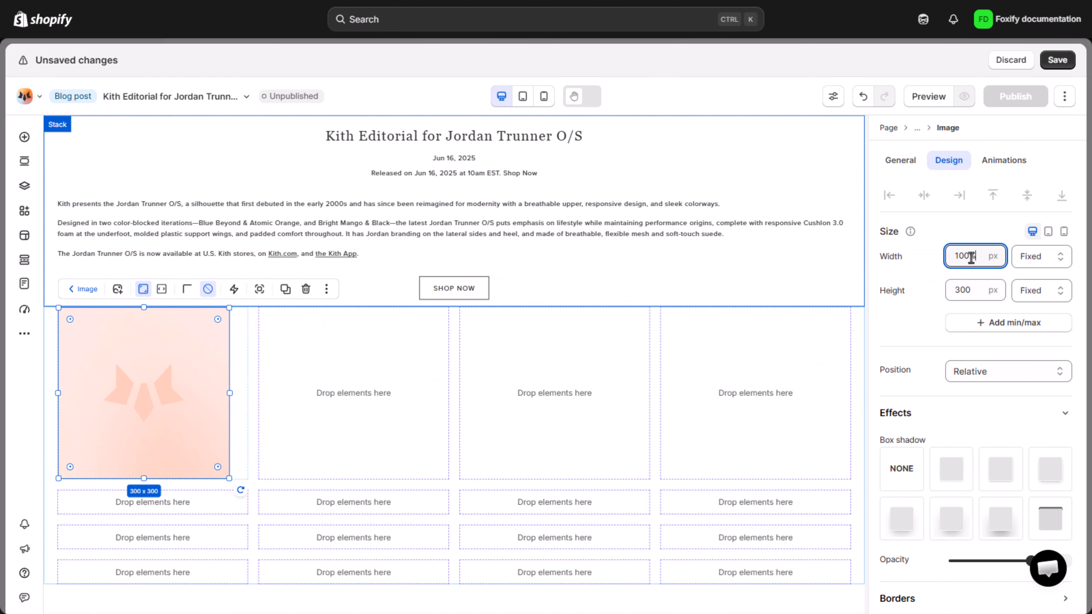
key(Return)
double_click(974, 288)
text(100%)
key(Return)
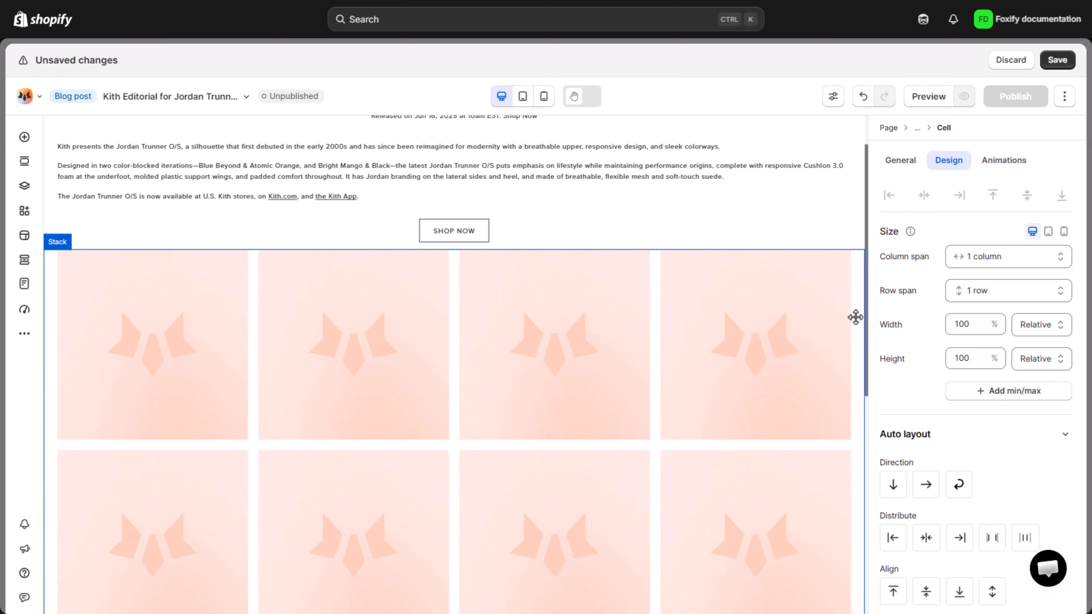
Fill the first two image placeholders in the top row with the pictures starting 4_2469af90 and 3_6ba927f9
scroll(856, 318, down, 4)
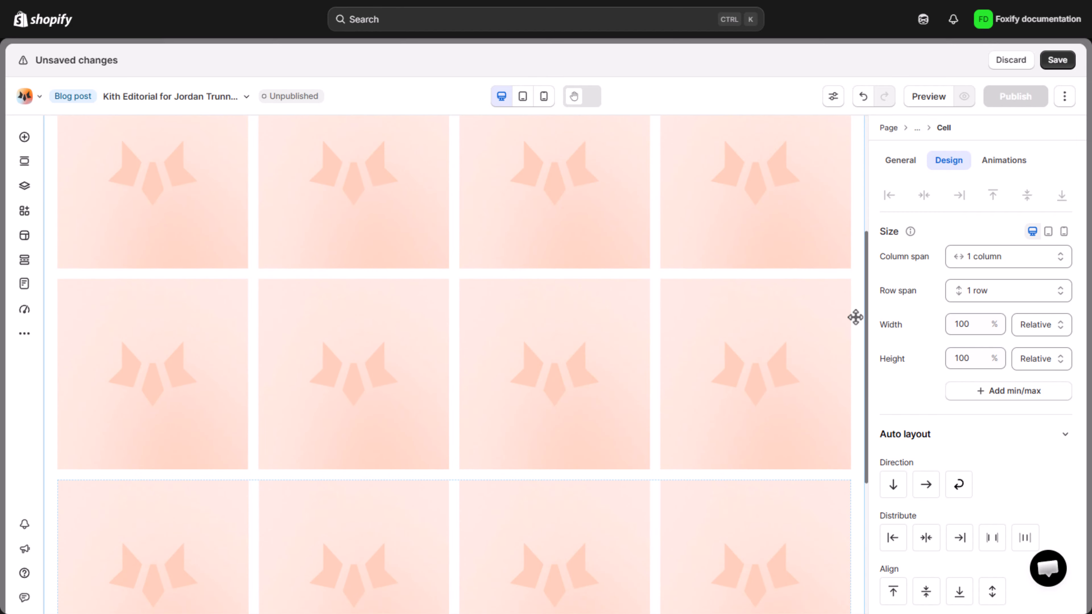
scroll(856, 317, up, 8)
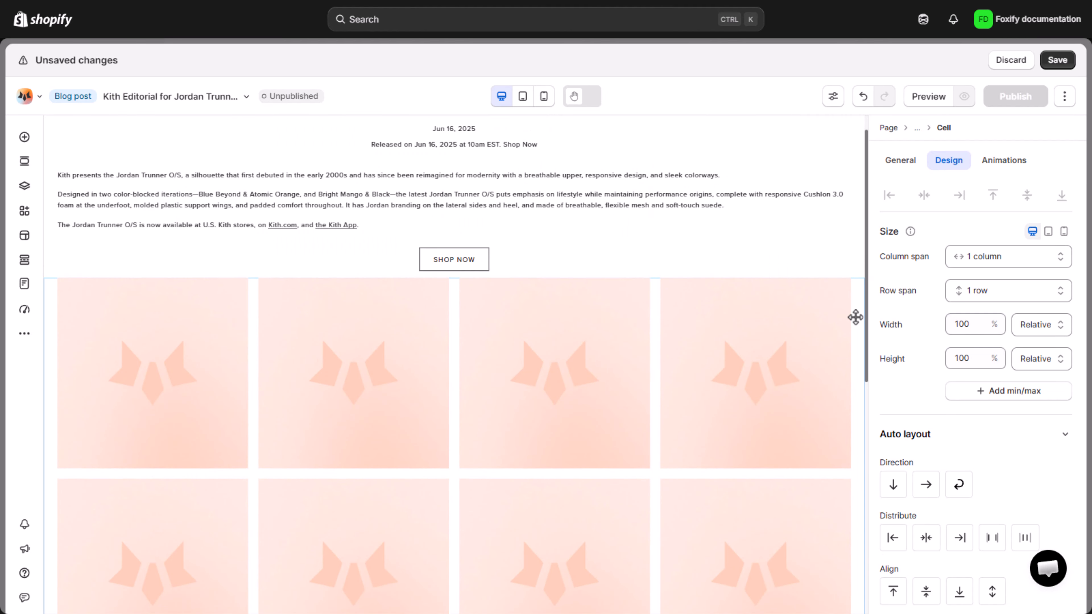
double_click(181, 365)
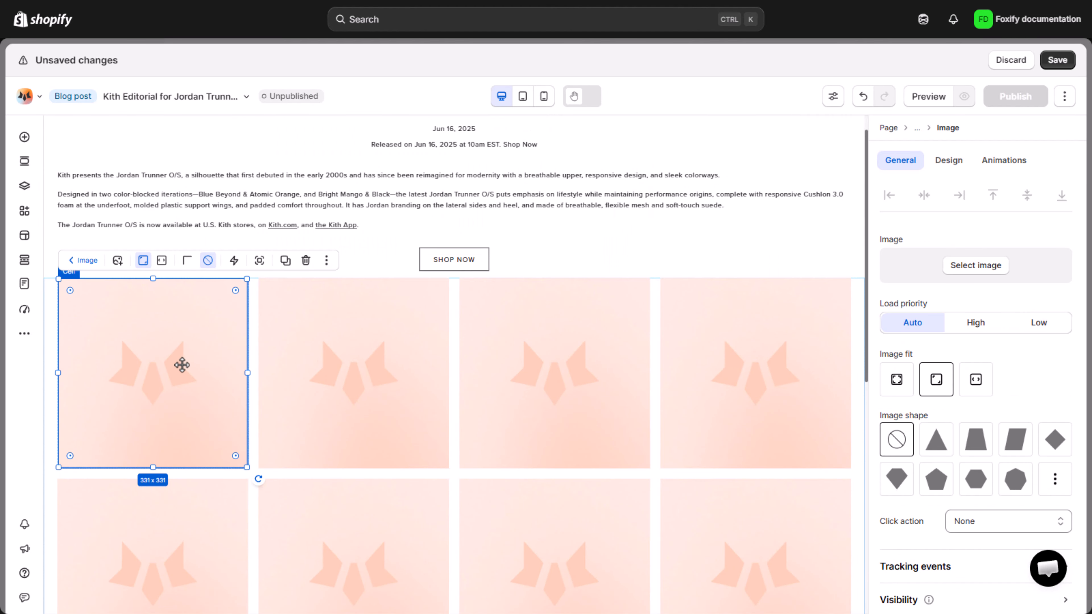
click(966, 273)
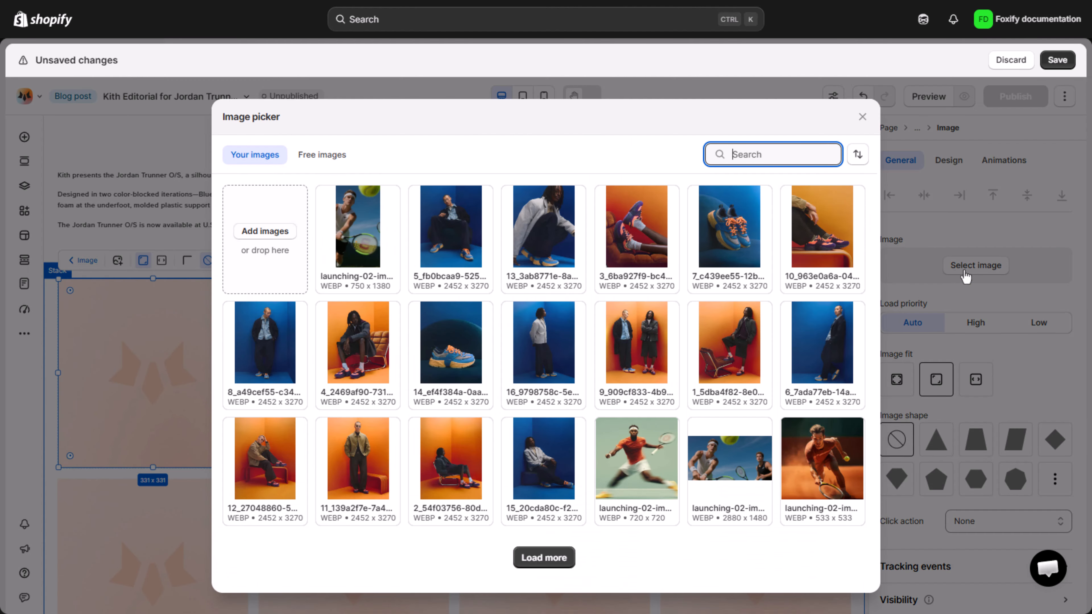
click(357, 345)
click(338, 378)
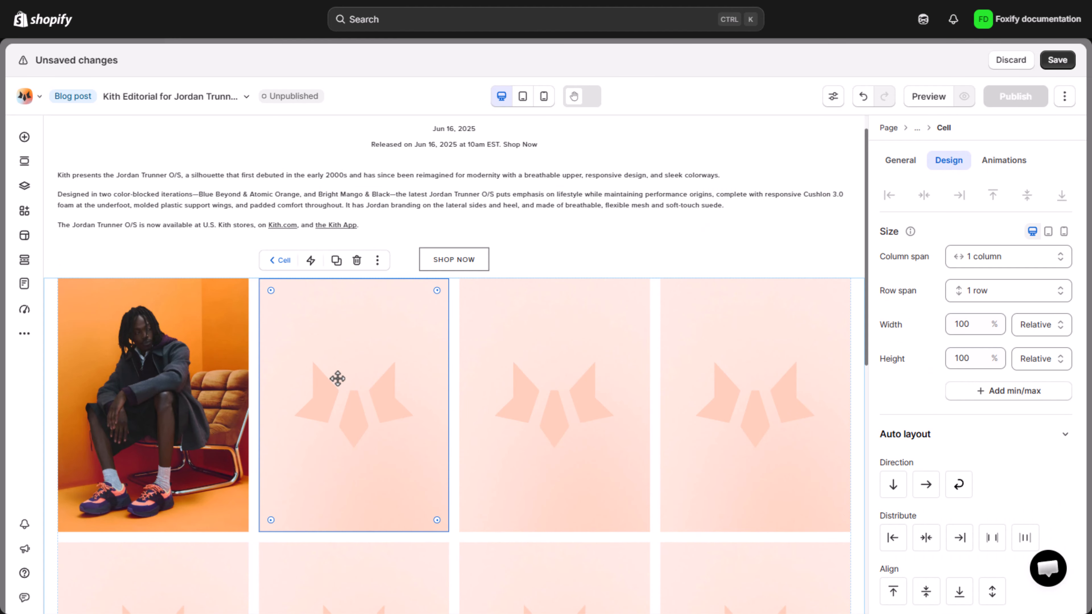
double_click(351, 378)
click(636, 227)
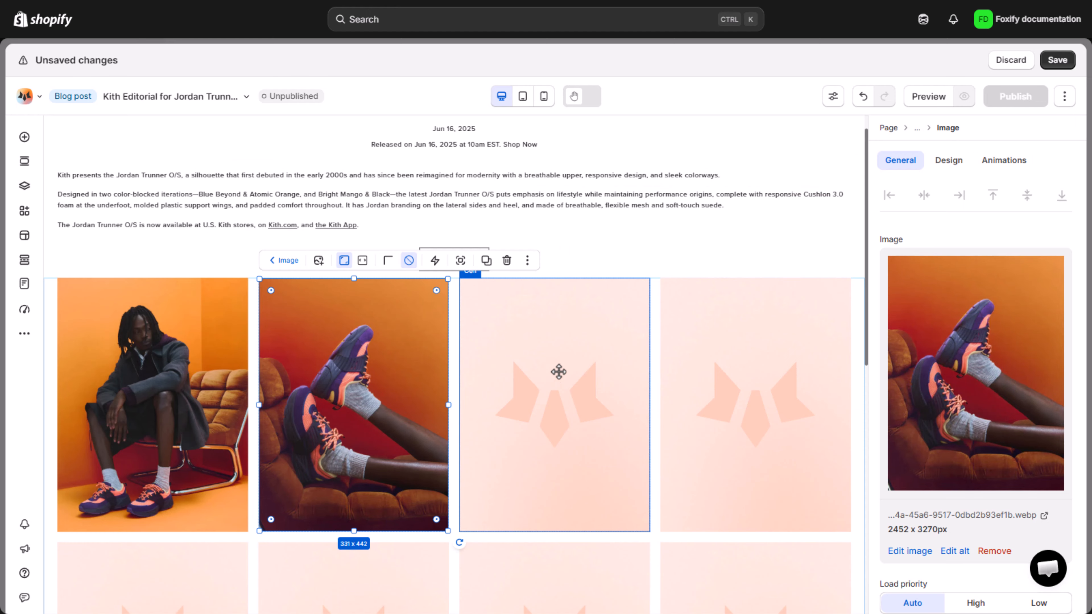
Fill the third and fourth image placeholders in the top row with the pictures starting 1_5dba4f82 and 2_54f03756
double_click(553, 385)
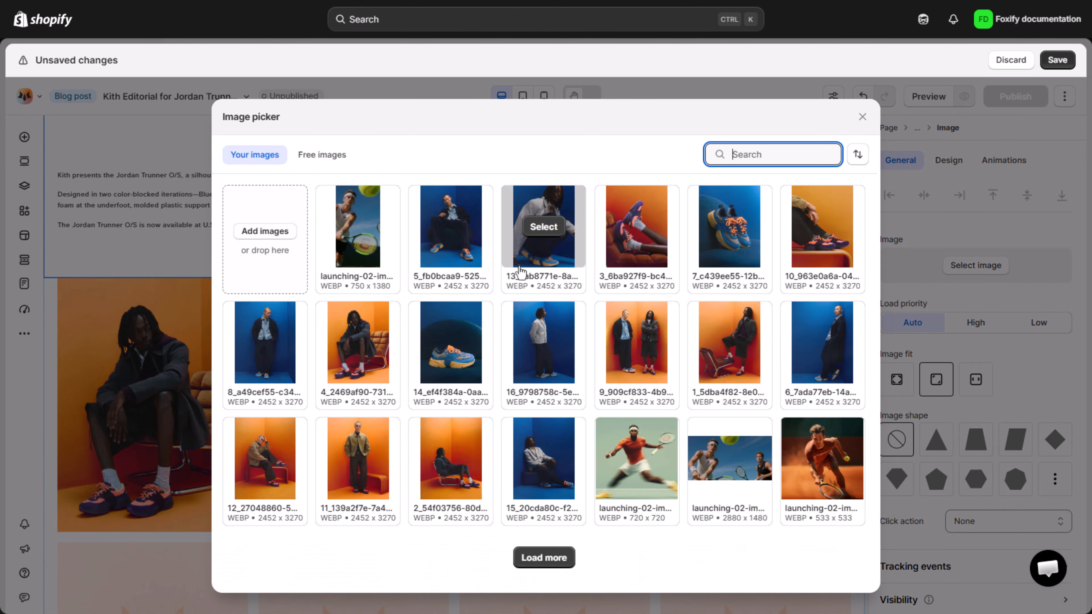
click(727, 342)
double_click(721, 355)
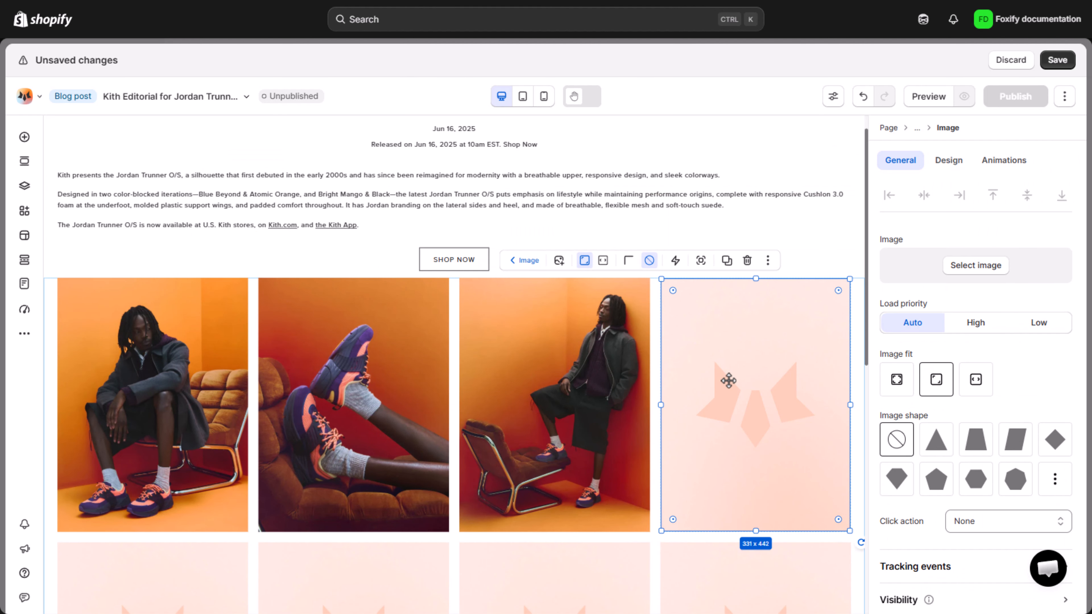
click(557, 262)
click(450, 458)
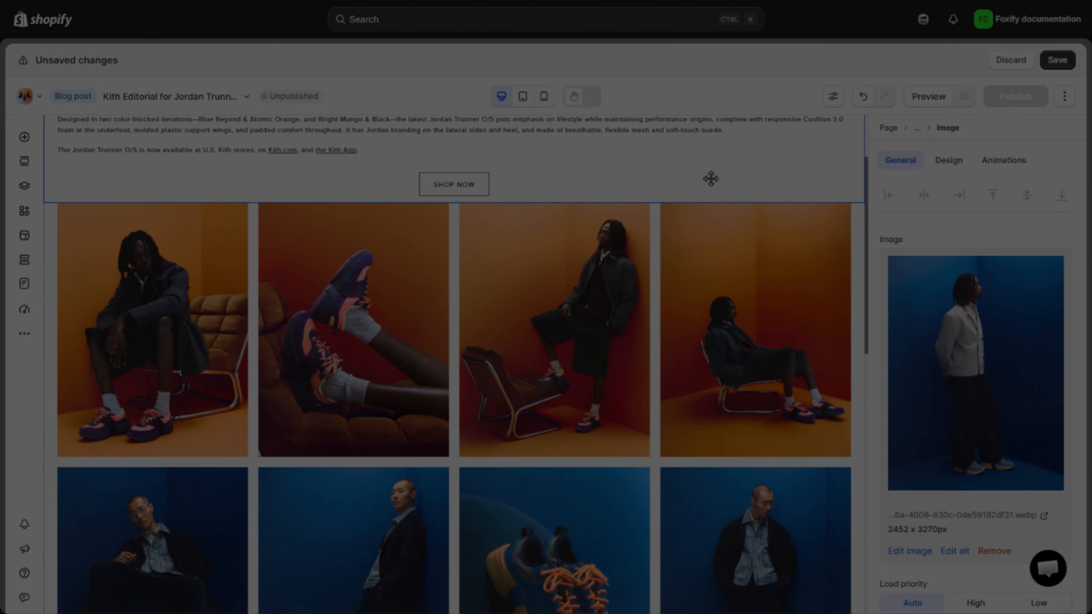
scroll(709, 178, down, 6)
scroll(701, 244, down, 6)
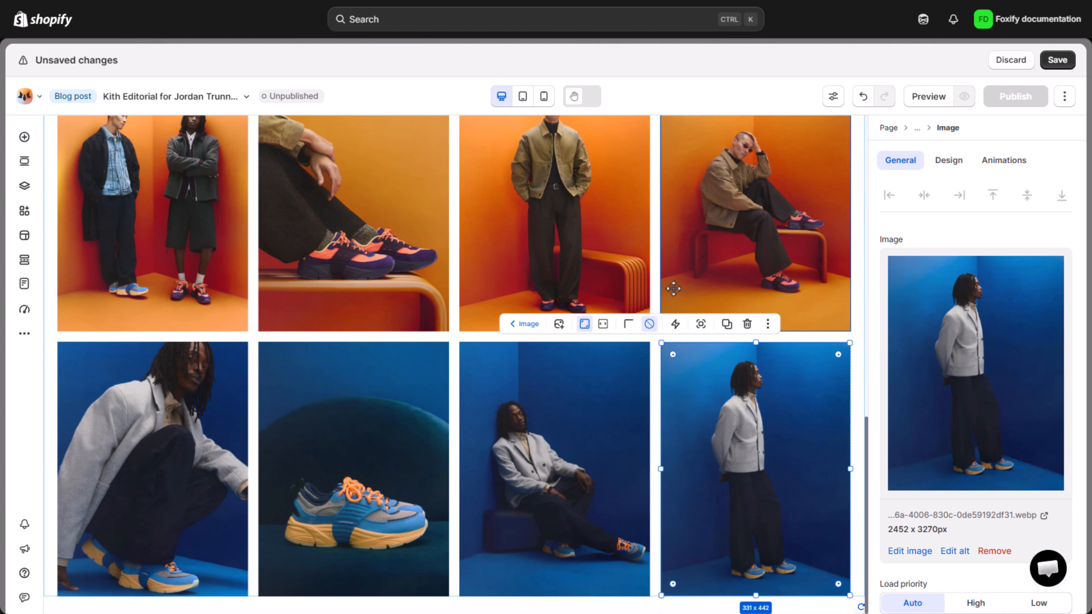
scroll(617, 408, up, 5)
scroll(619, 405, up, 8)
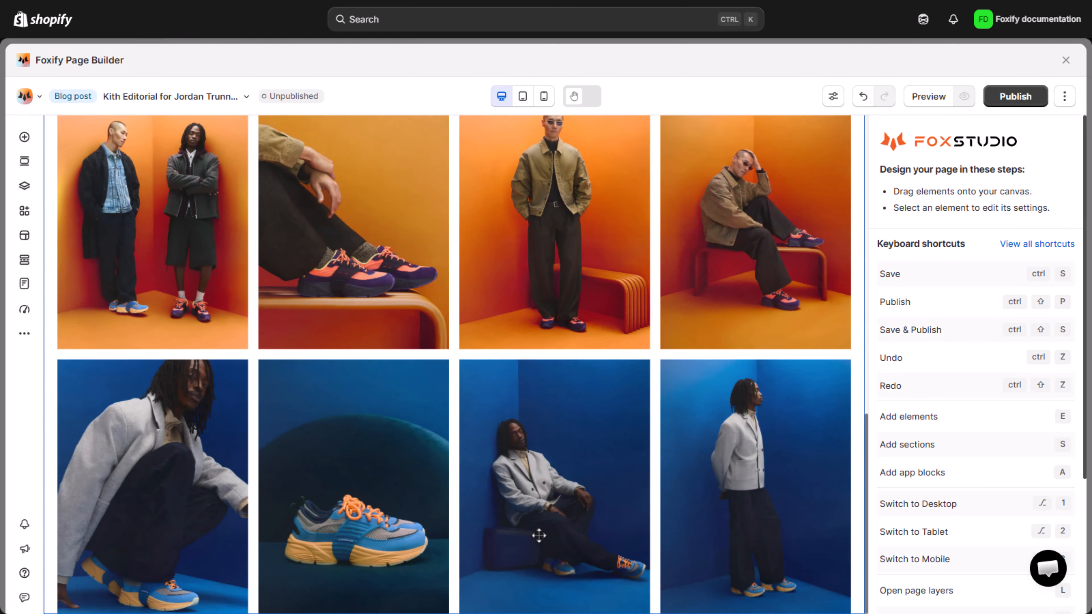
Add a full-width section below the image grid and clear its minimum height
click(465, 601)
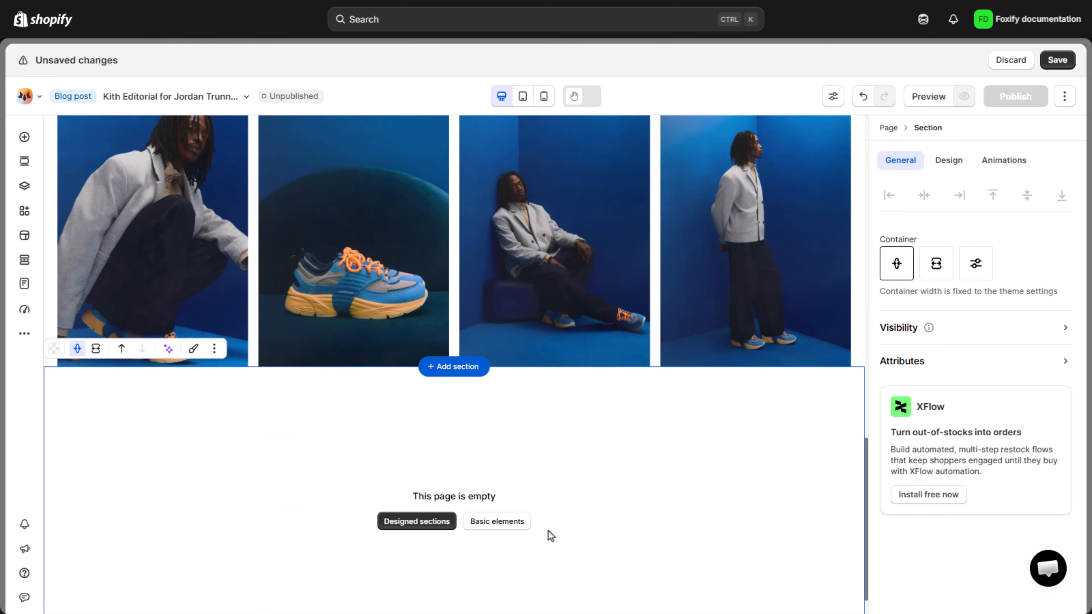
click(934, 273)
click(946, 166)
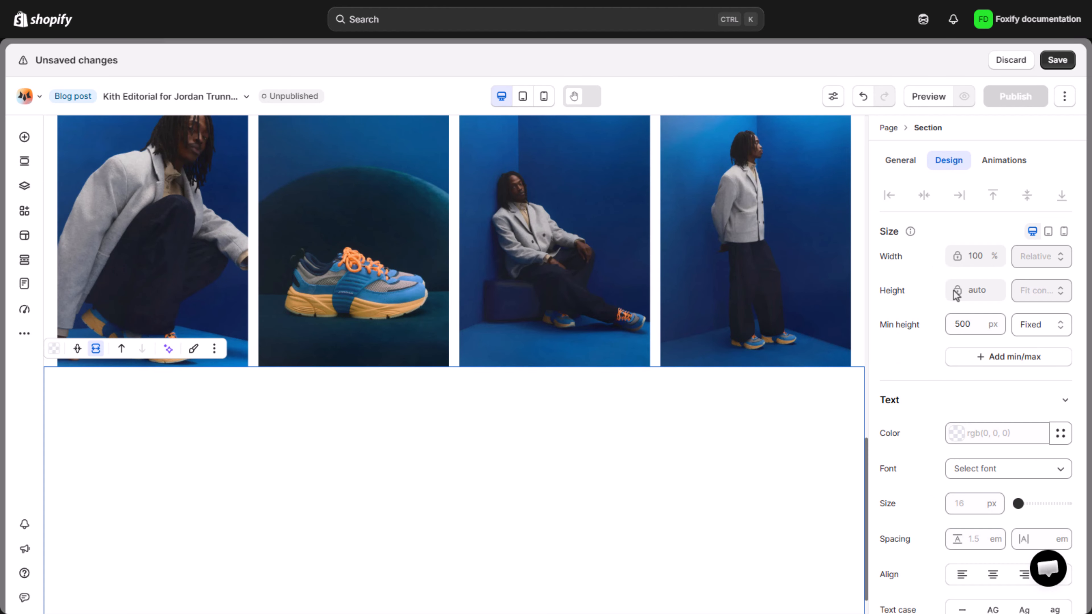
click(893, 351)
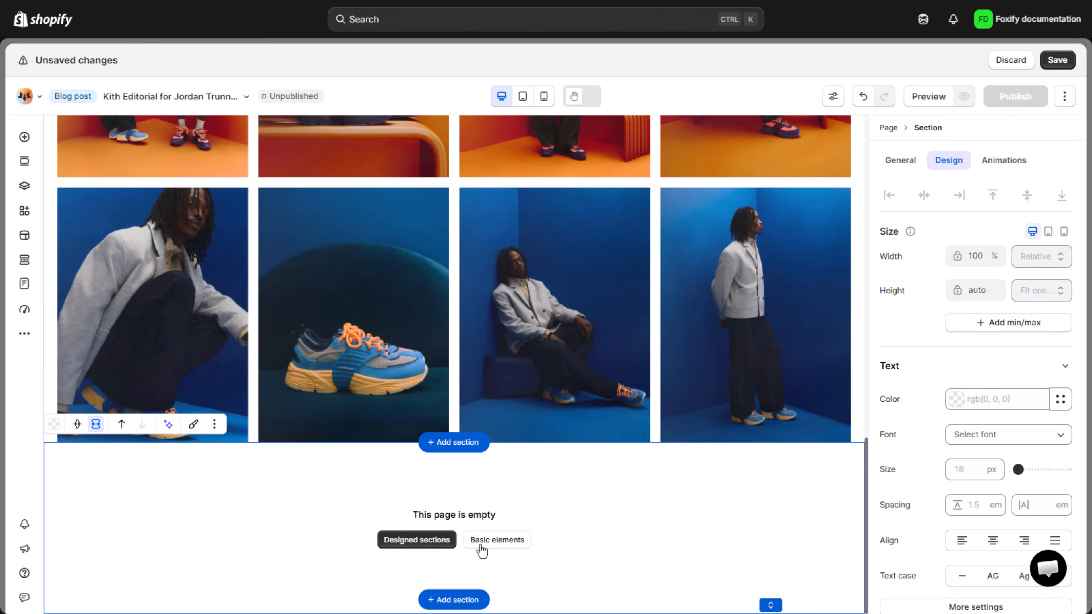
Place a Stack element in the new empty section below the image grid
click(497, 539)
drag(231, 342, 237, 534)
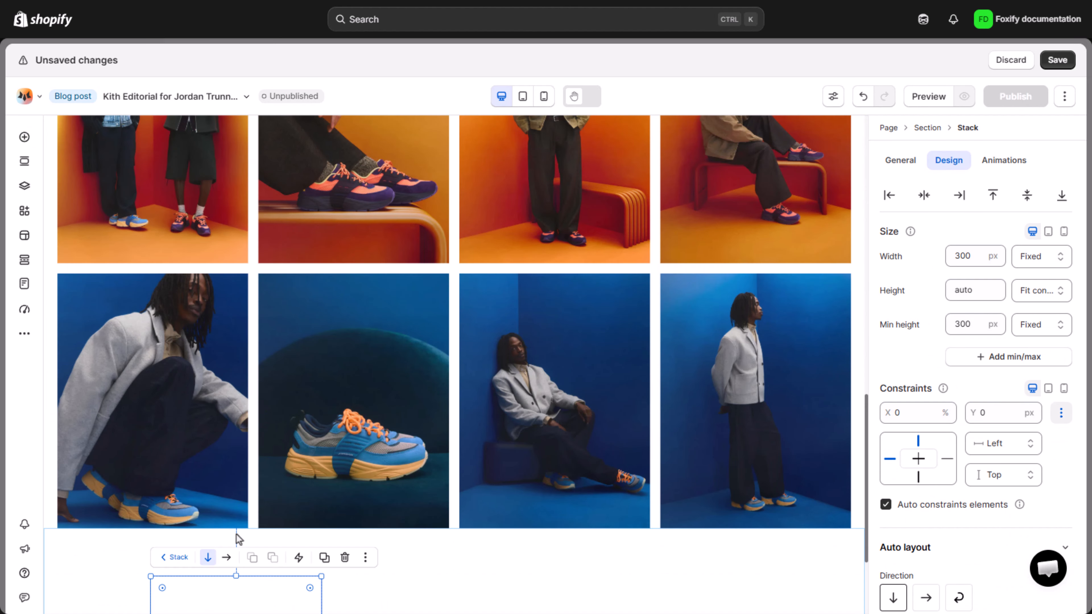
scroll(236, 535, down, 3)
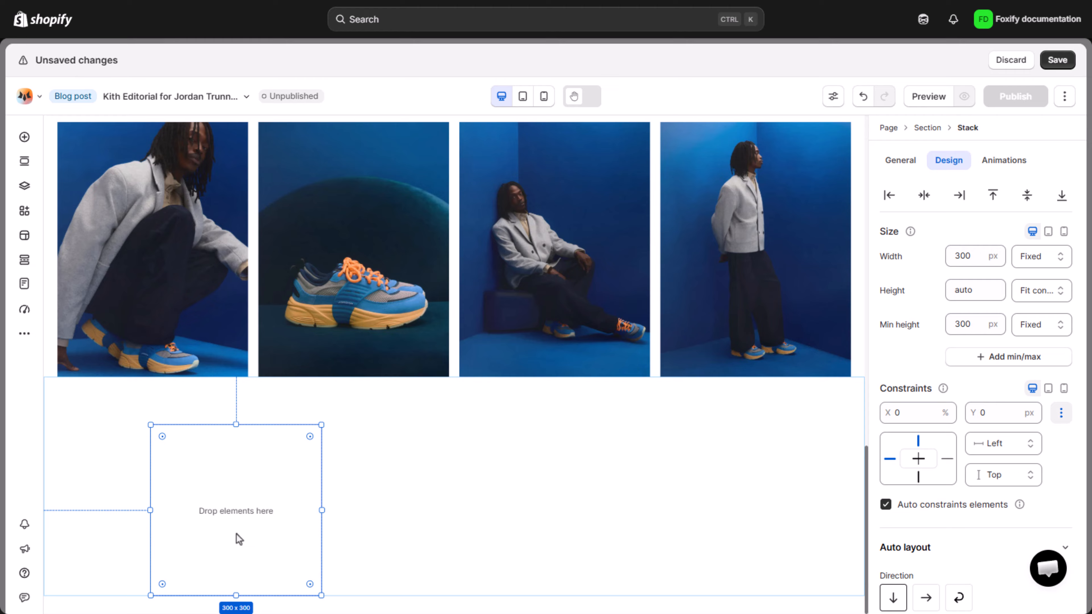
Size the new stack to 100% width without a minimum height, and centre it horizontally with X and Y at 0
click(949, 256)
text(100%)
key(Return)
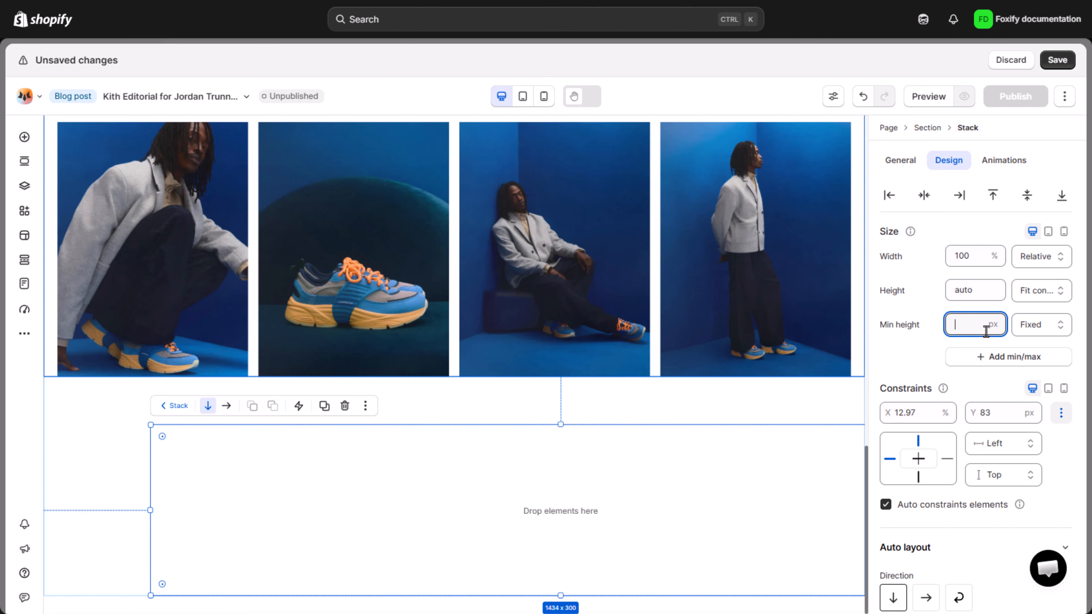
click(924, 355)
click(910, 379)
text(0)
click(1006, 375)
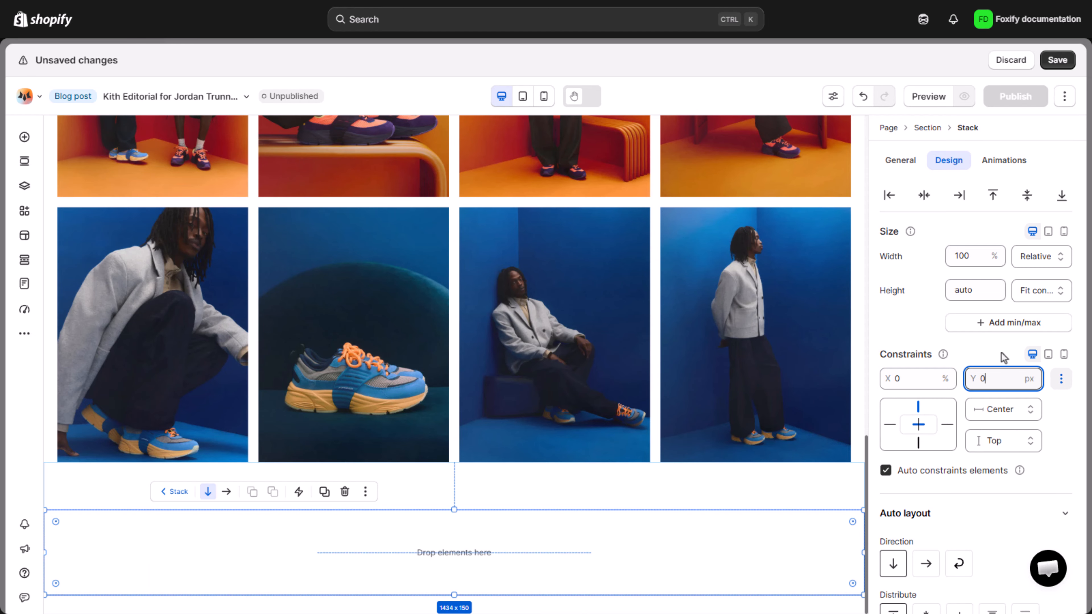
Centre the stack's content in both directions and set its horizontal and vertical gaps to 18 px
scroll(1000, 359, down, 4)
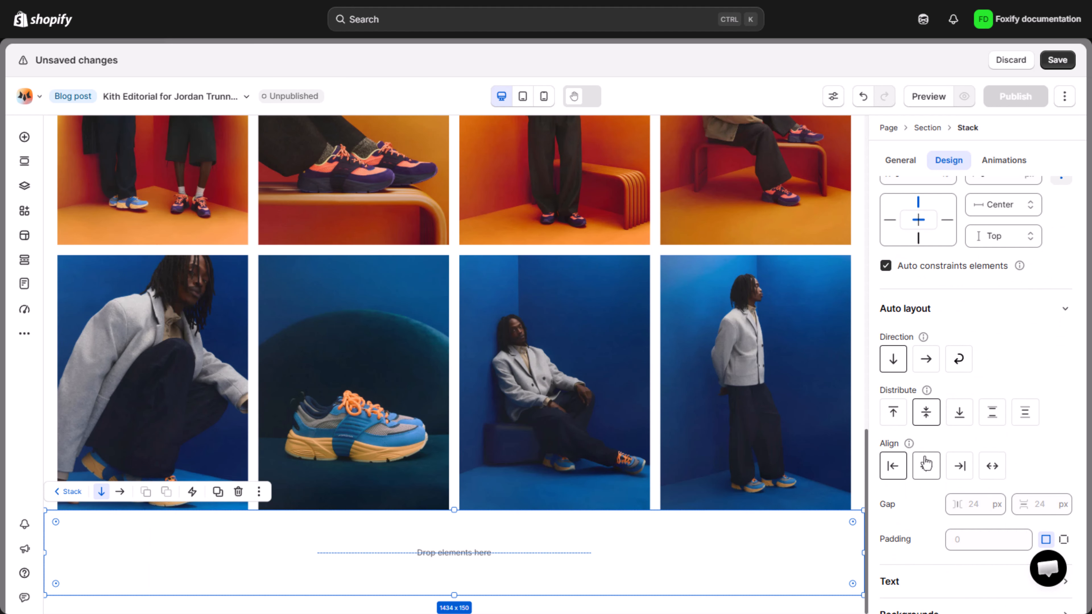
scroll(1012, 447, down, 3)
click(982, 371)
text(18)
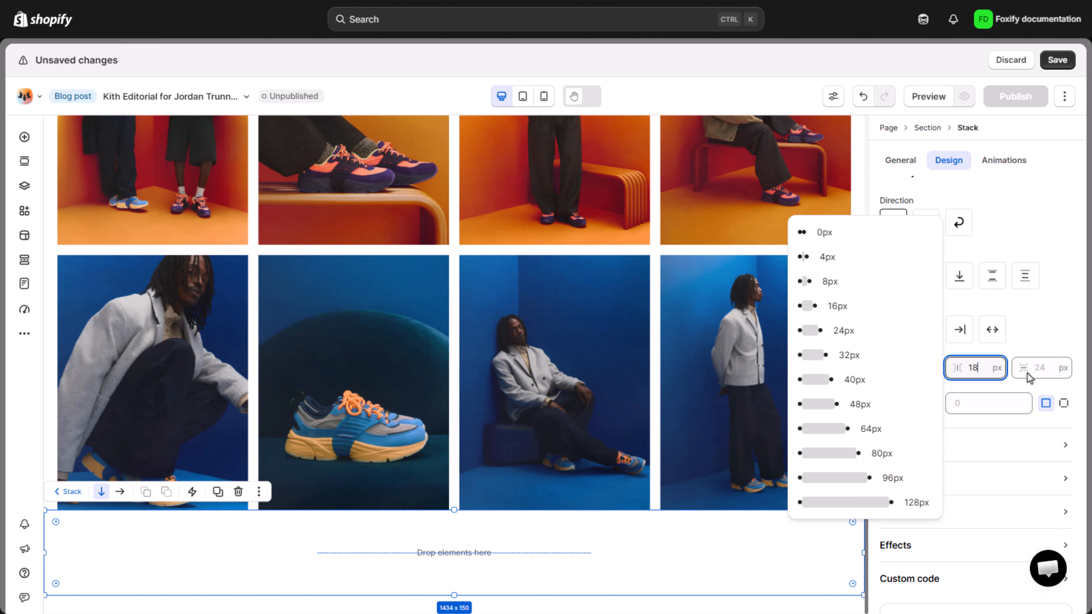
click(1040, 367)
text(18)
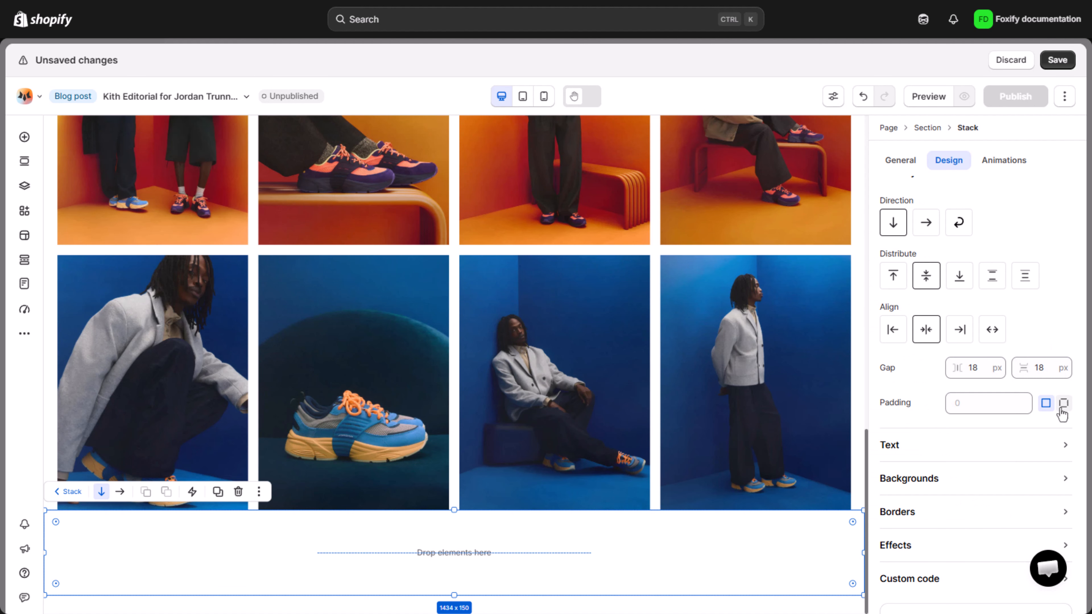
Give the stack individual padding of 18 px at the top and 24 px on the right, bottom and left
click(1064, 405)
click(924, 431)
text(18)
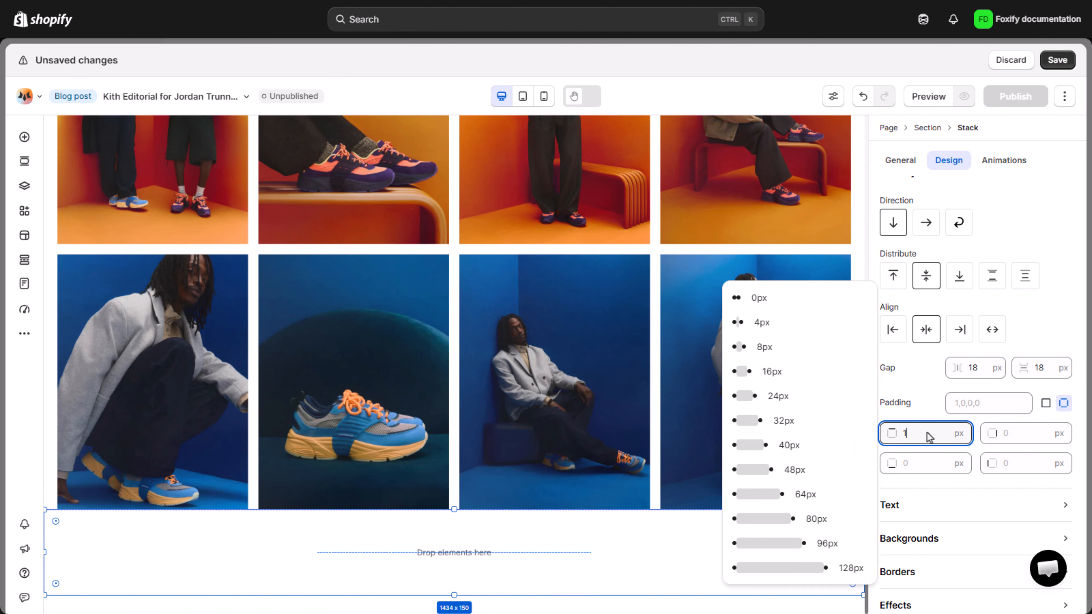
click(1019, 436)
text(24)
click(1020, 460)
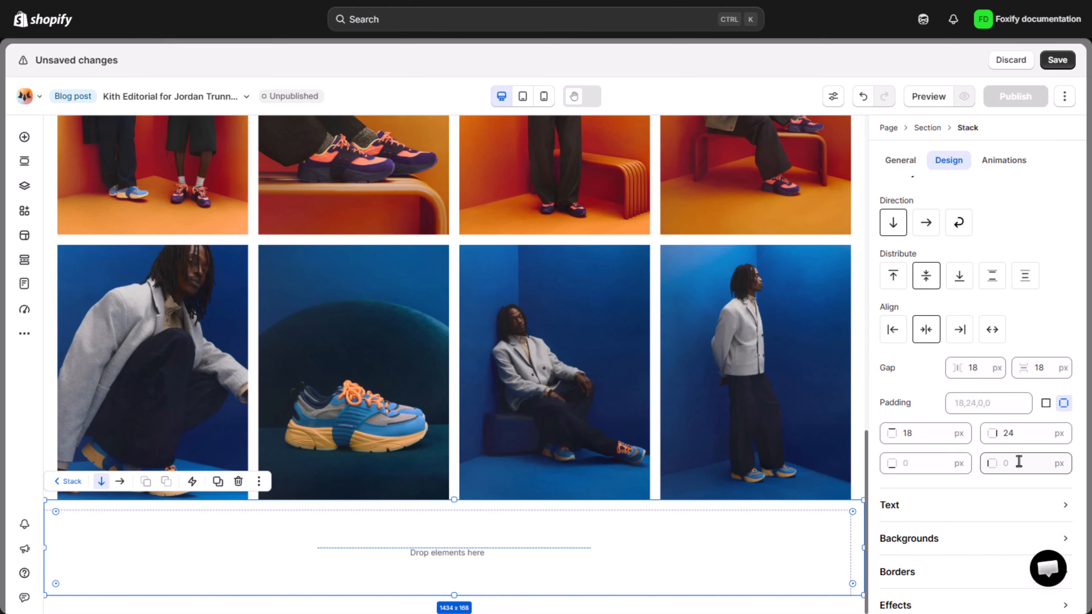
text(24)
click(941, 462)
text(24)
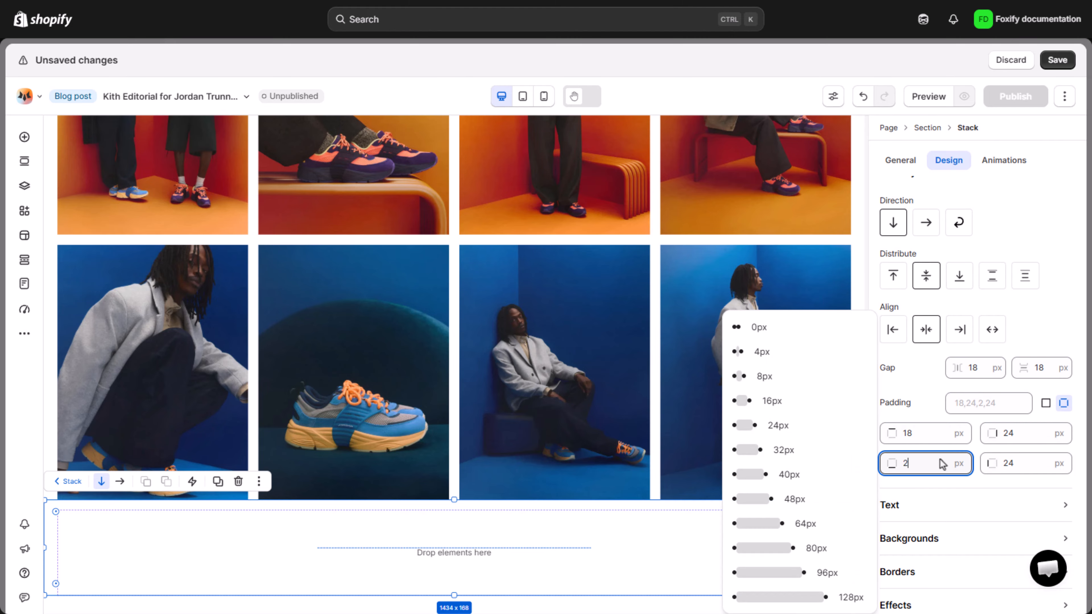
click(935, 421)
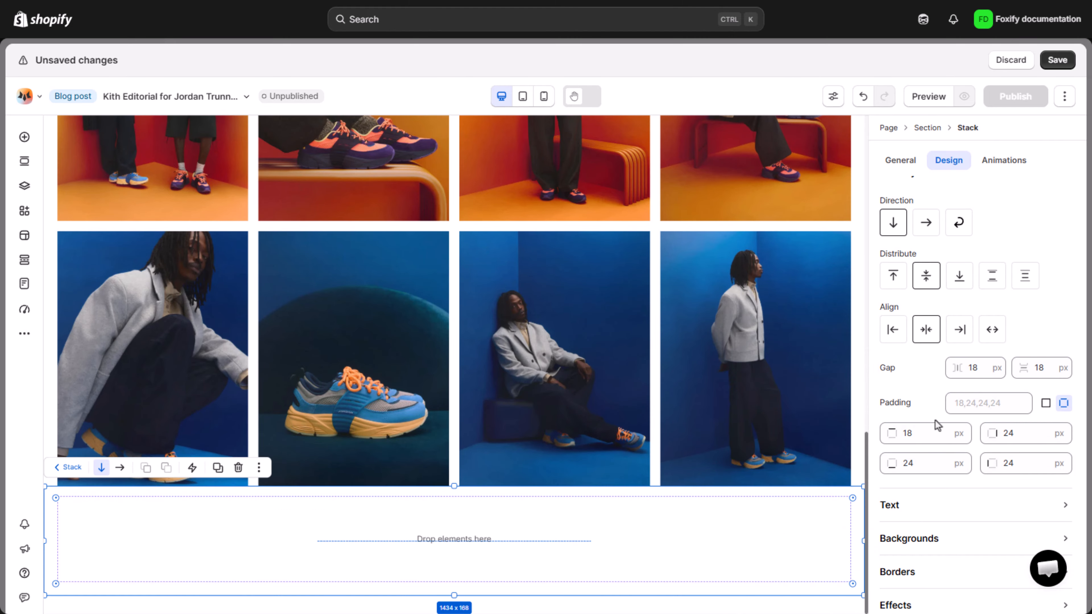
Place a Product list element in the stack and source its products from the Jordan Men collection
click(26, 138)
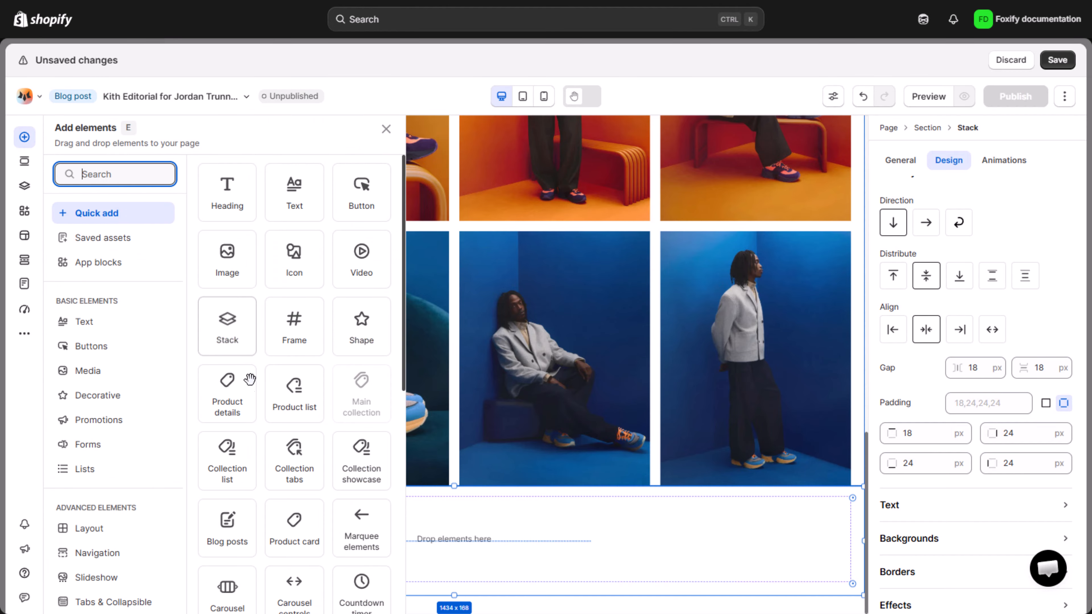
drag(226, 327, 244, 559)
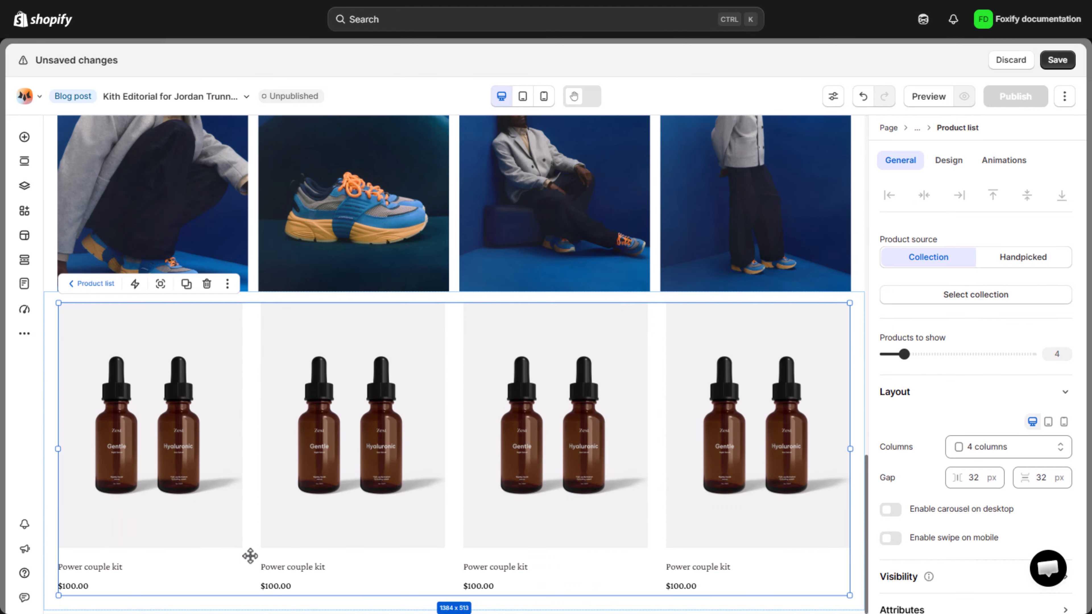
click(1017, 267)
click(934, 257)
click(956, 301)
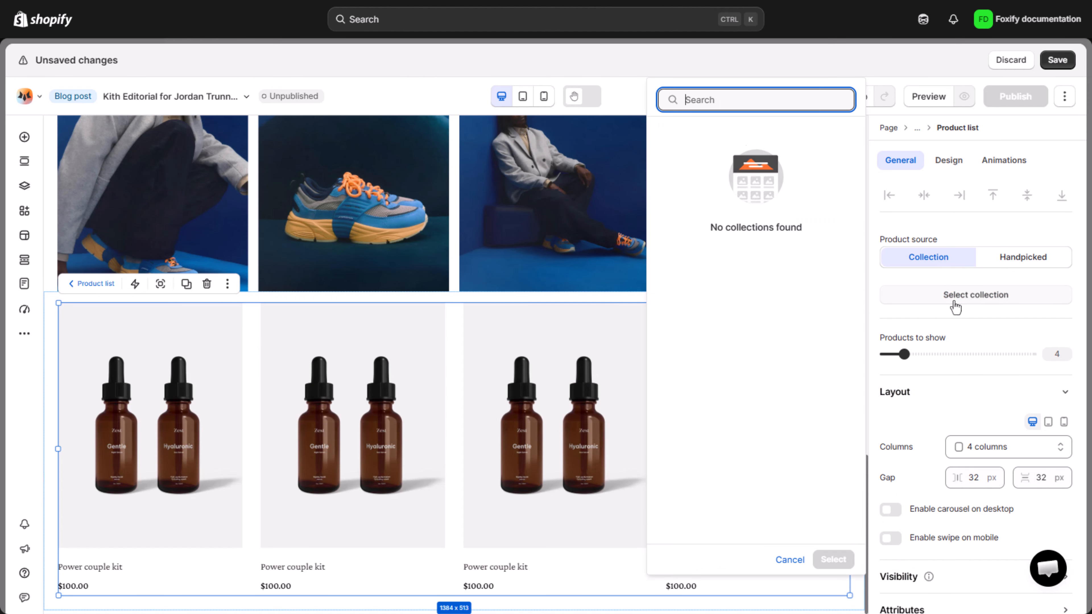
click(755, 228)
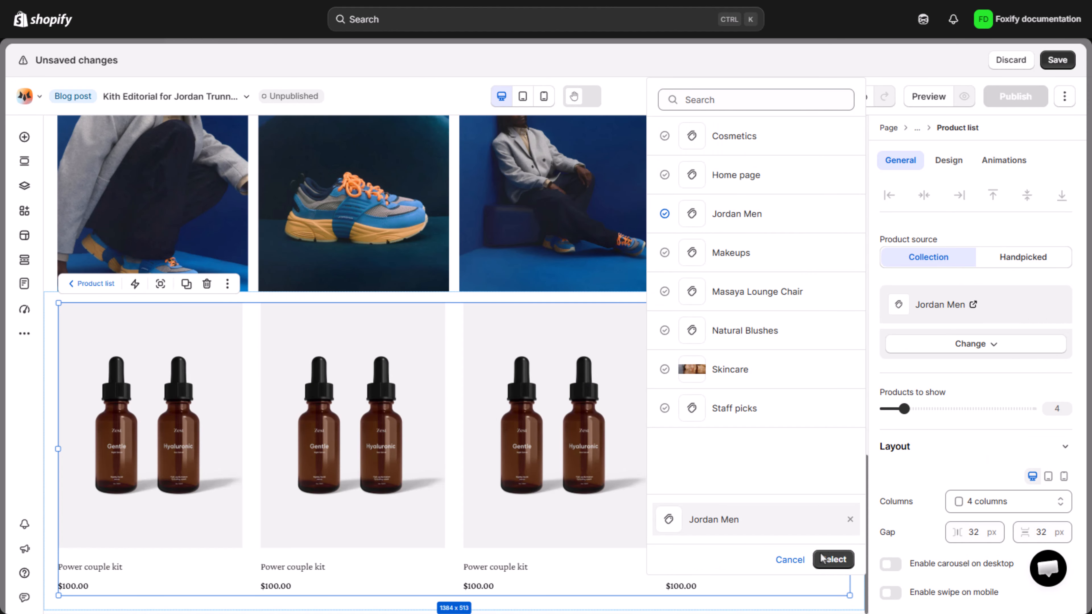
click(823, 558)
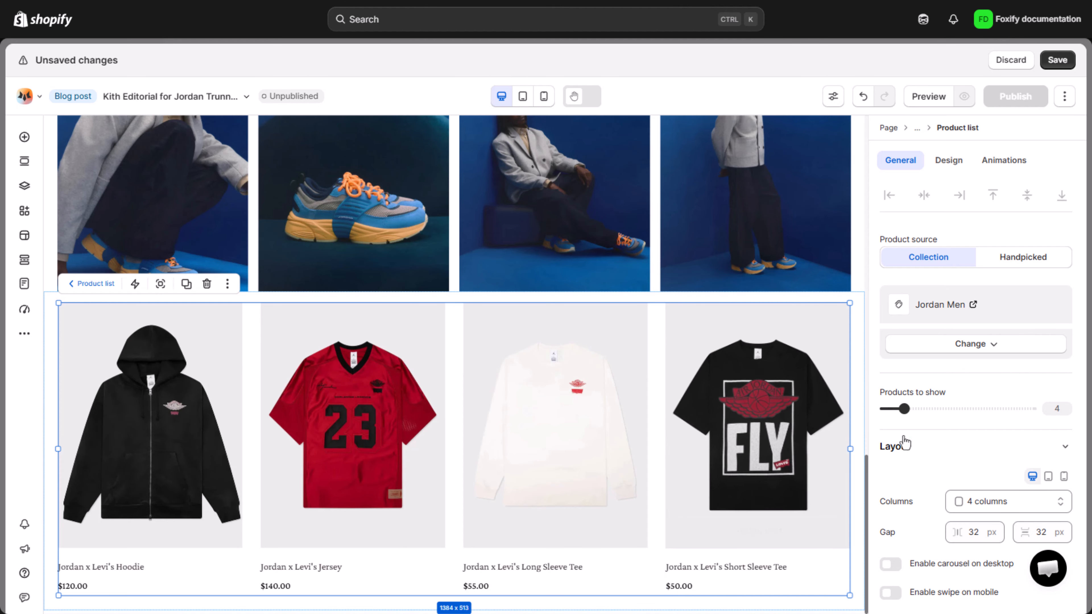
Make the product list show 8 products in 5 columns with horizontal and vertical gaps of 18 px
drag(904, 409, 911, 408)
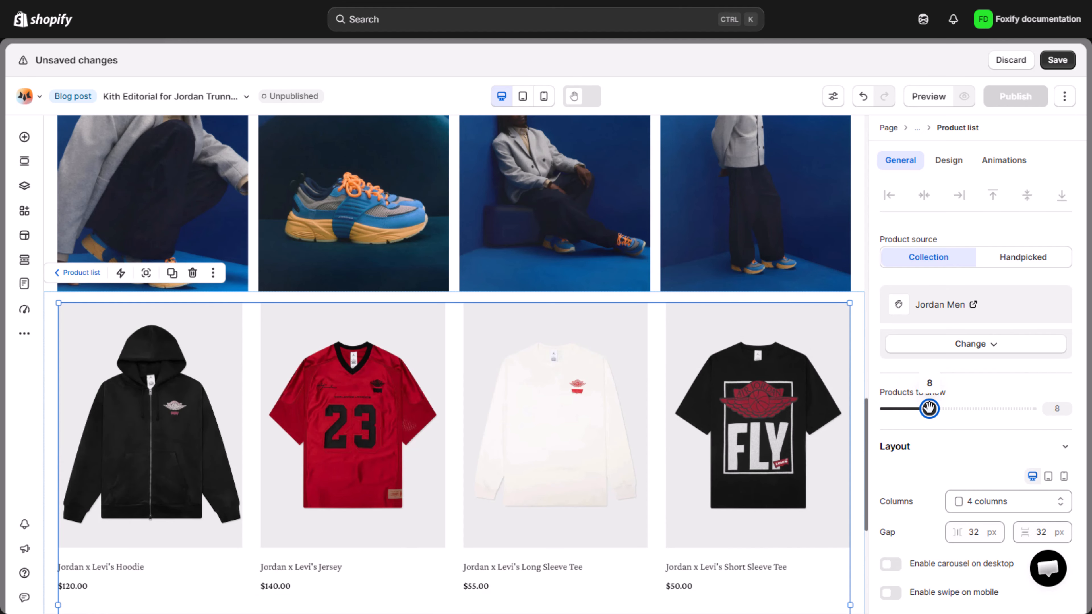
scroll(989, 386, down, 2)
scroll(989, 387, down, 4)
click(1006, 298)
click(988, 374)
click(976, 329)
text(18)
click(1049, 332)
text(18)
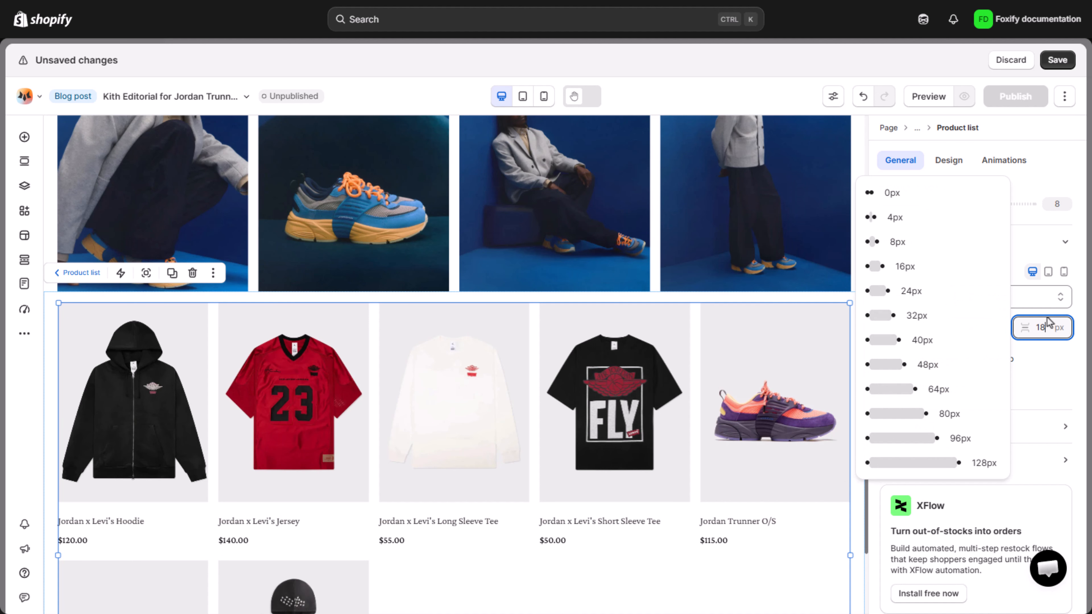
click(1049, 318)
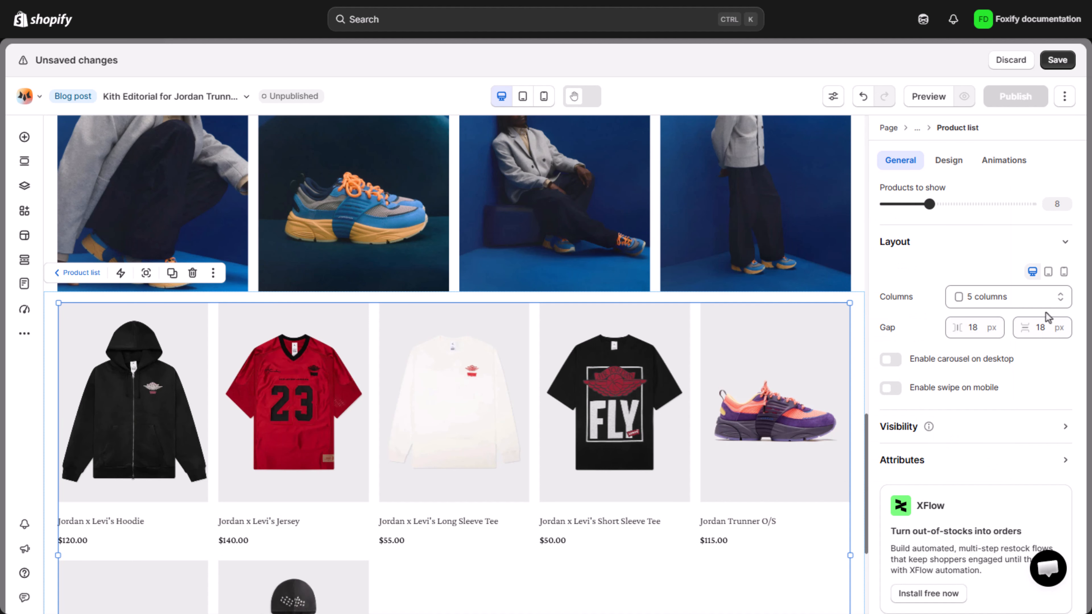
Enable the product list's desktop carousel and mobile swipe, hide its pagination, and test floating navigation with chevron icons
click(891, 360)
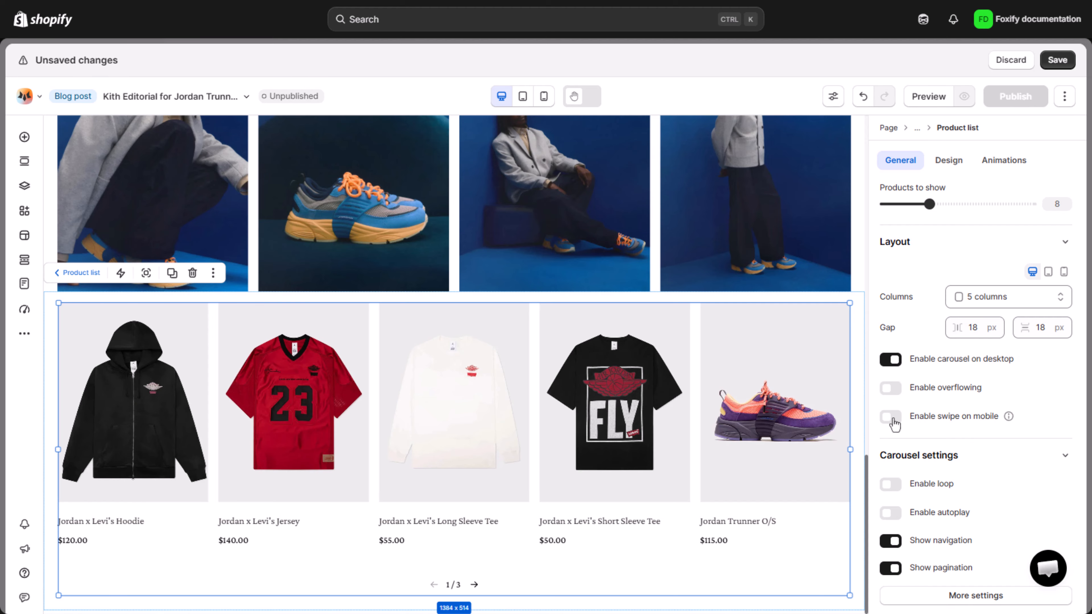
scroll(980, 436, down, 3)
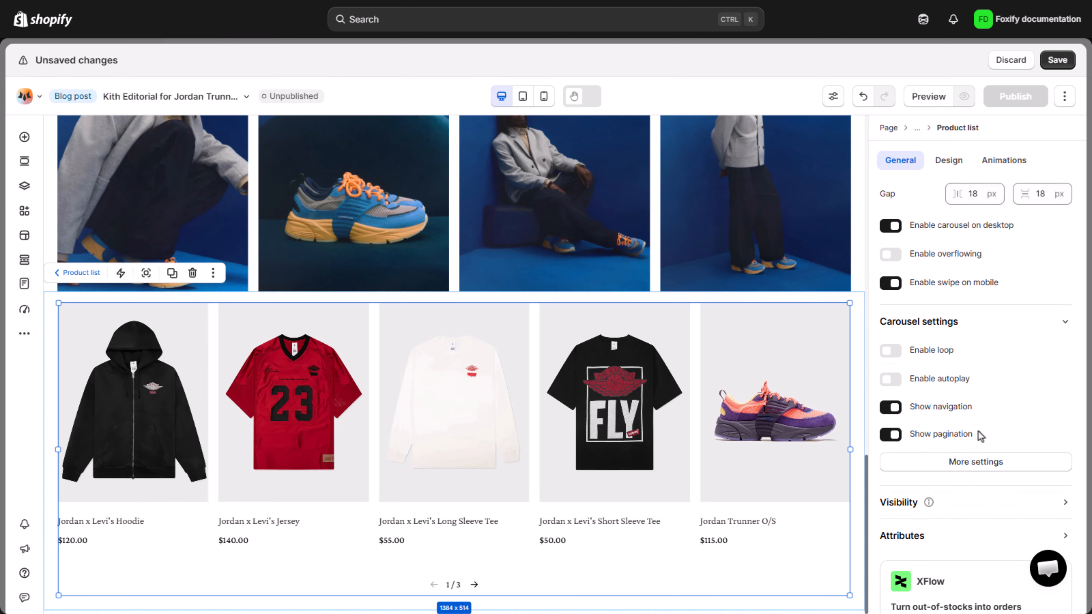
click(963, 463)
click(807, 455)
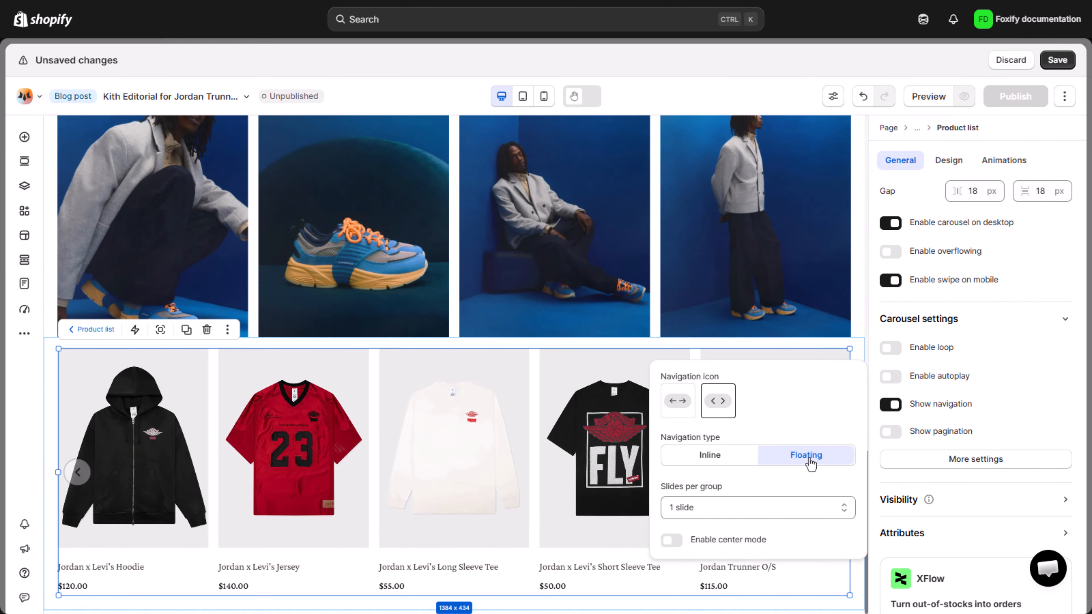
click(907, 452)
click(831, 474)
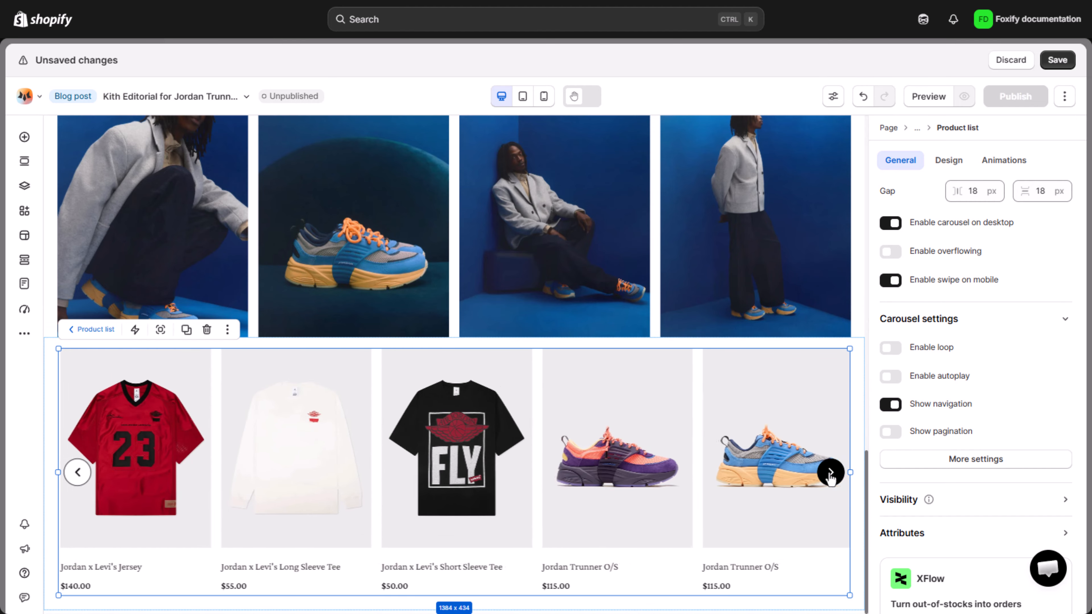
click(831, 474)
click(78, 474)
click(78, 474)
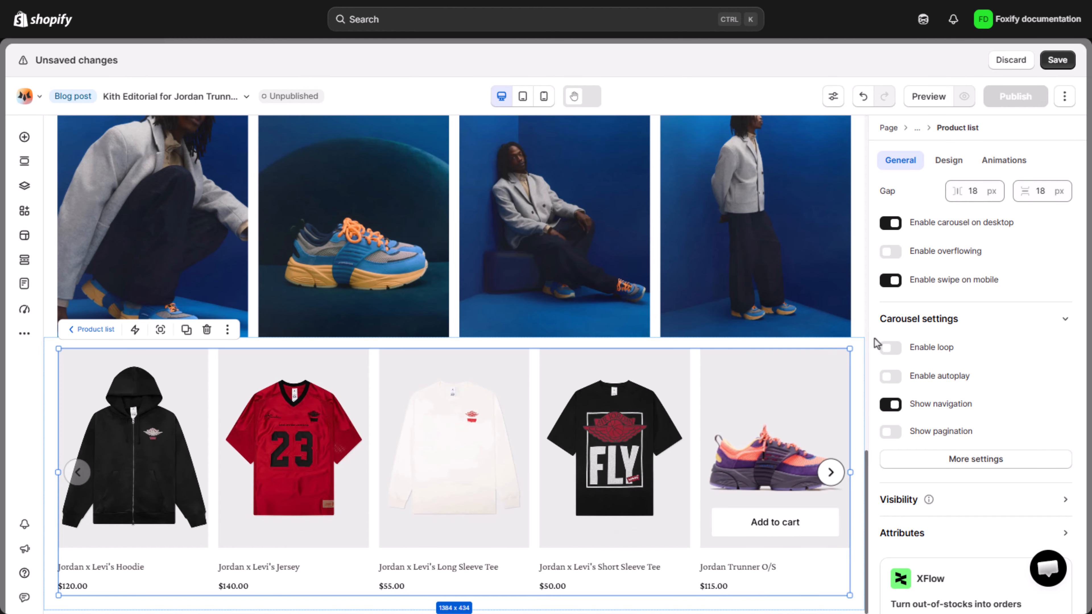
Set the product list's right and left padding to 42 px
click(949, 160)
click(1062, 220)
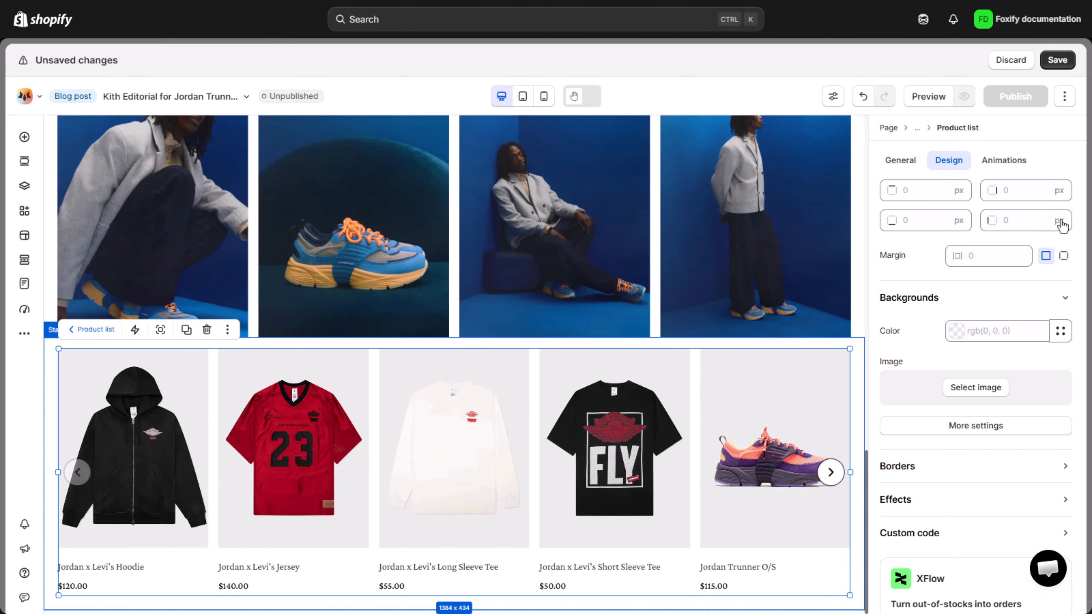
click(1039, 190)
text(42)
click(1040, 219)
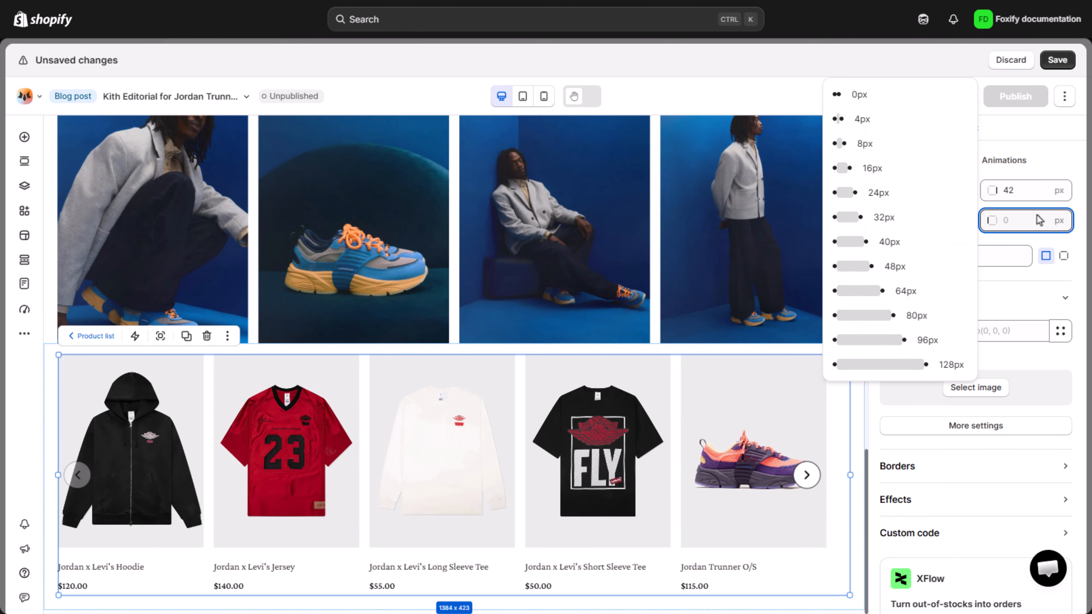
text(42)
click(1022, 241)
scroll(1021, 244, up, 6)
click(916, 164)
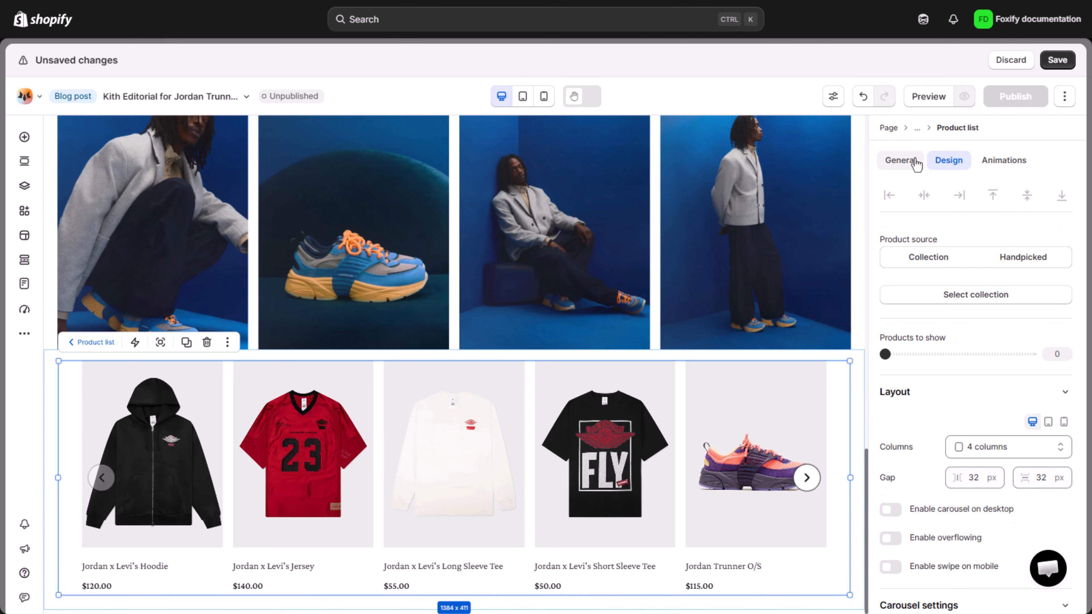
Select the Product card inside the product list and change its card style to Custom
click(24, 186)
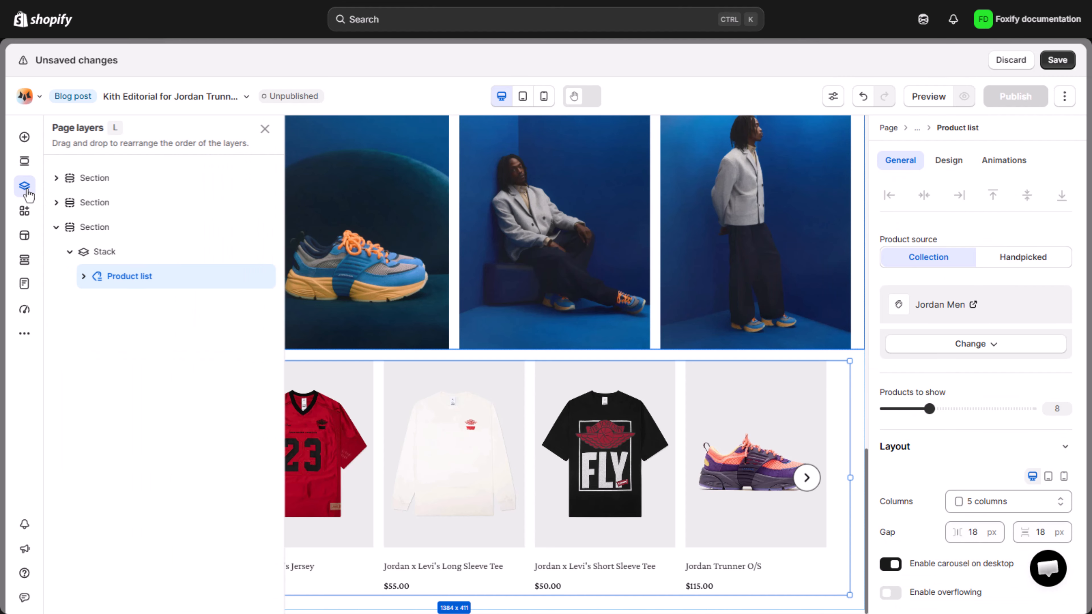
click(86, 276)
click(153, 301)
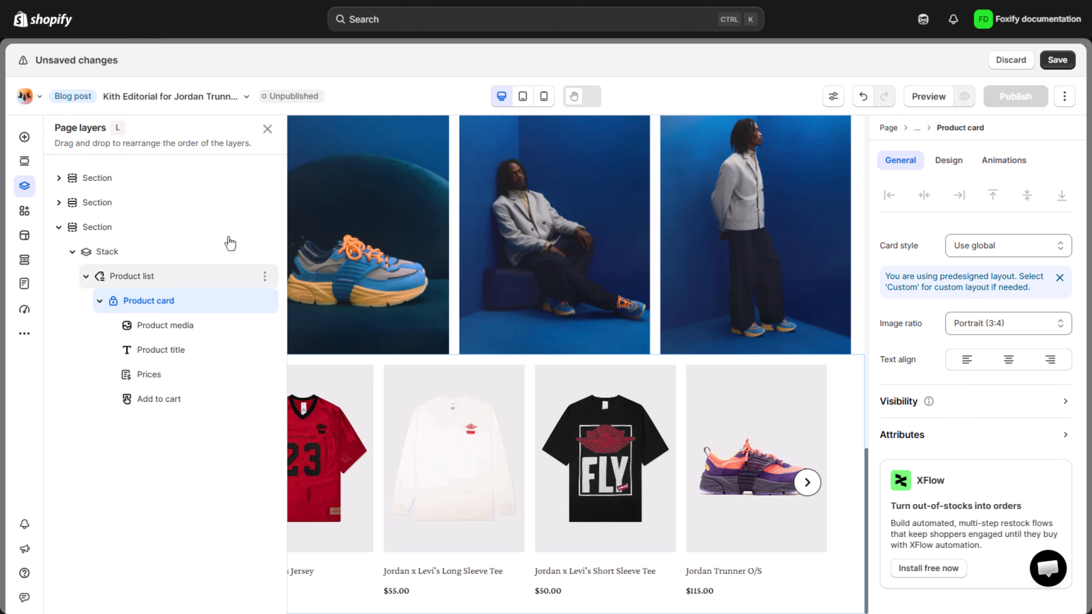
click(268, 130)
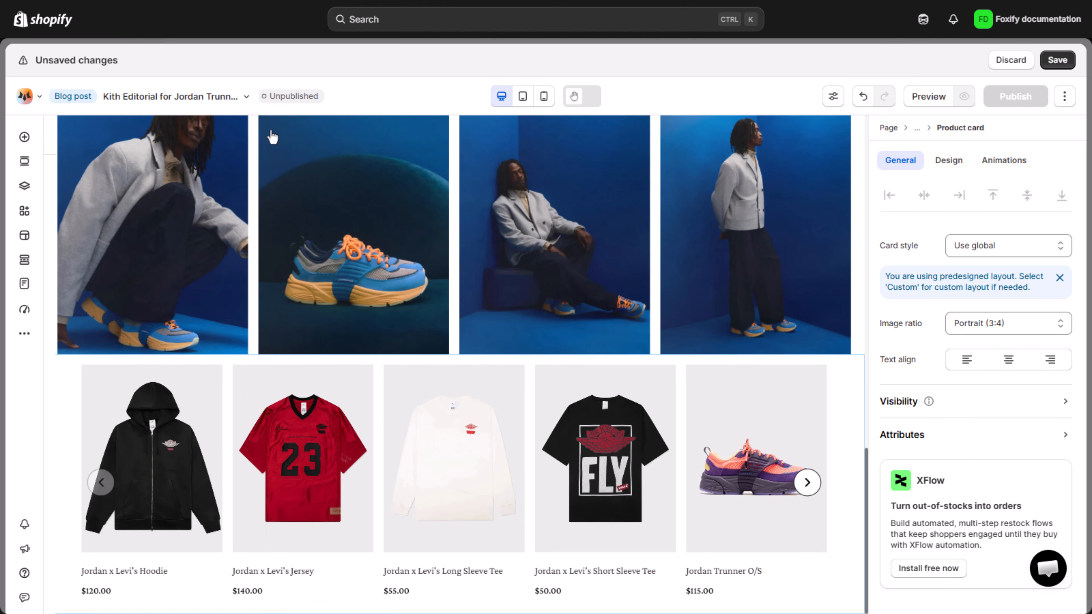
click(996, 254)
click(977, 447)
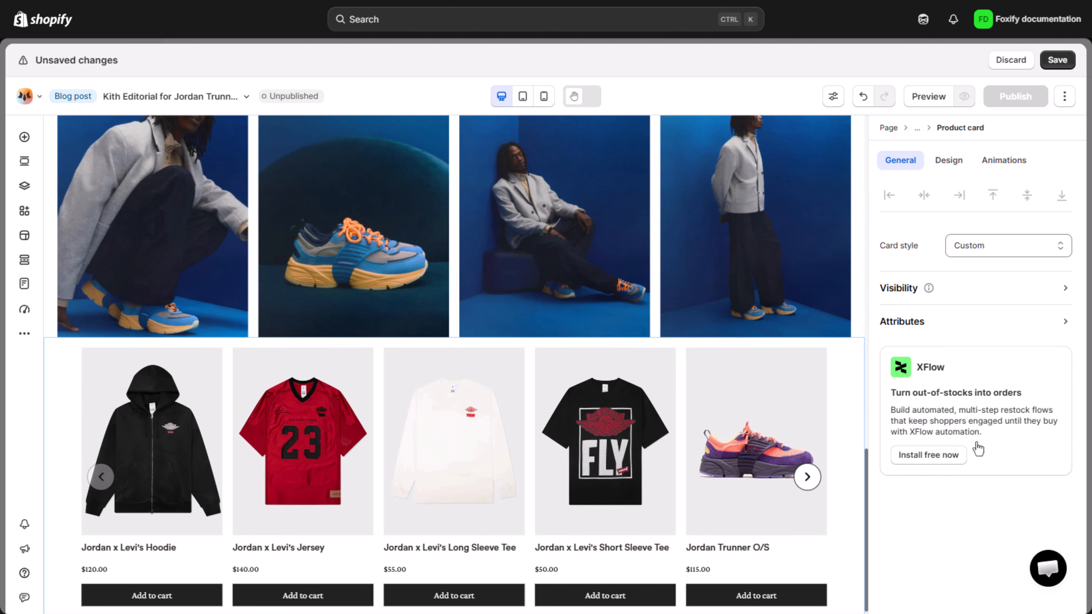
Set the product card's vertical gap to 0 px in its auto layout
click(949, 160)
scroll(944, 349, down, 3)
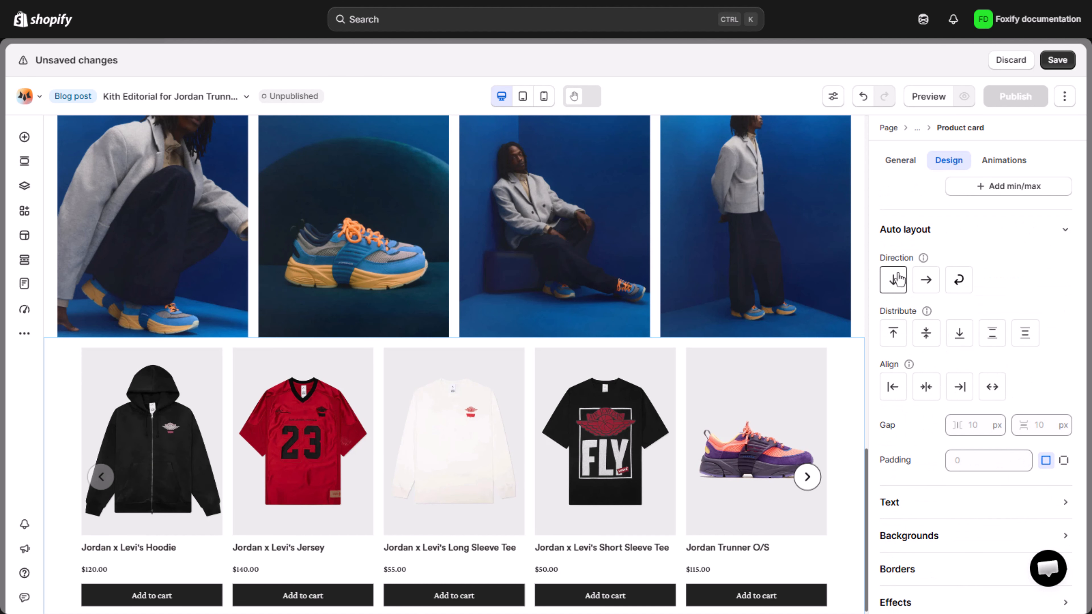
click(1031, 424)
text(0)
click(1043, 406)
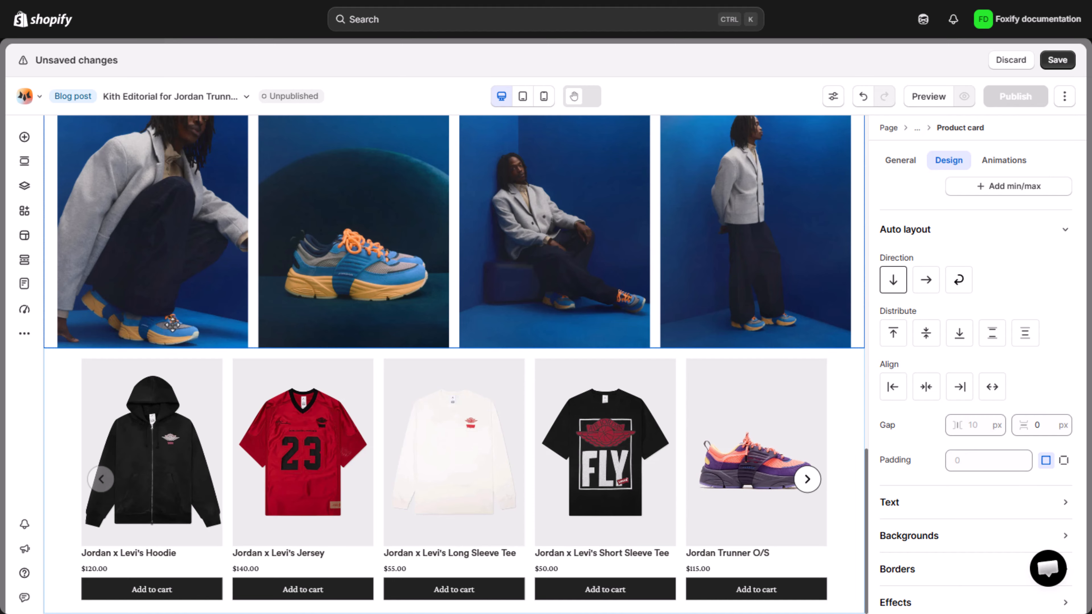
Set the product media's image ratio to Square (1:1) and enable showing the second image
click(171, 413)
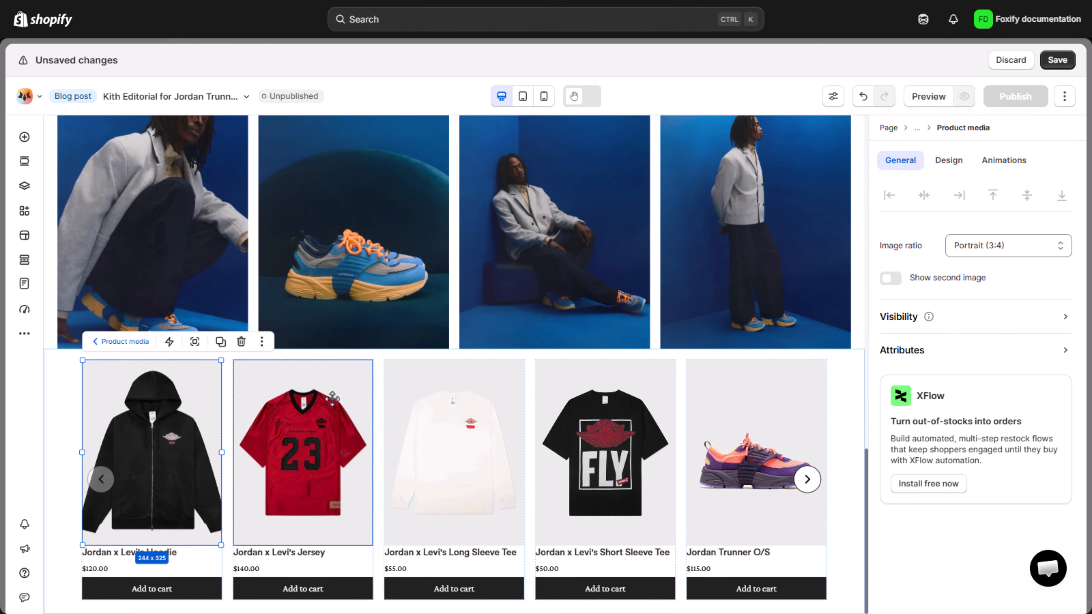
click(973, 255)
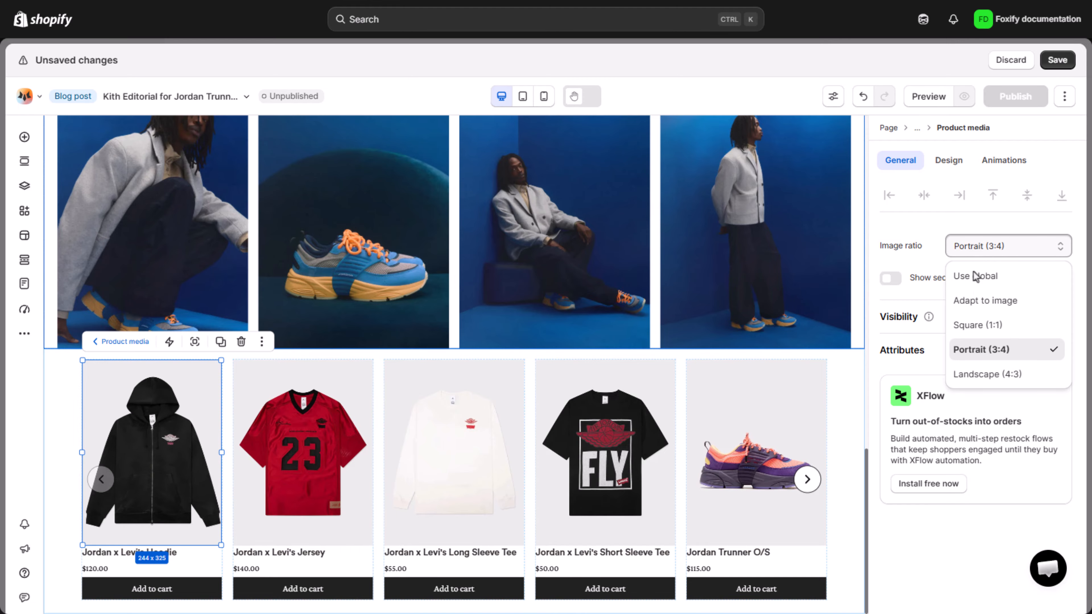
click(989, 323)
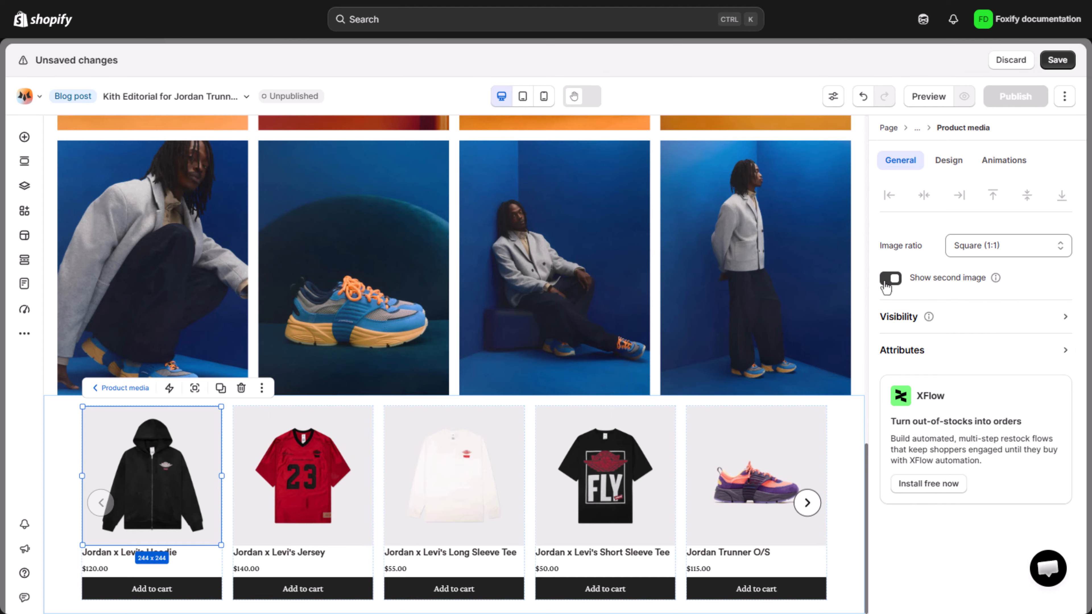
click(948, 170)
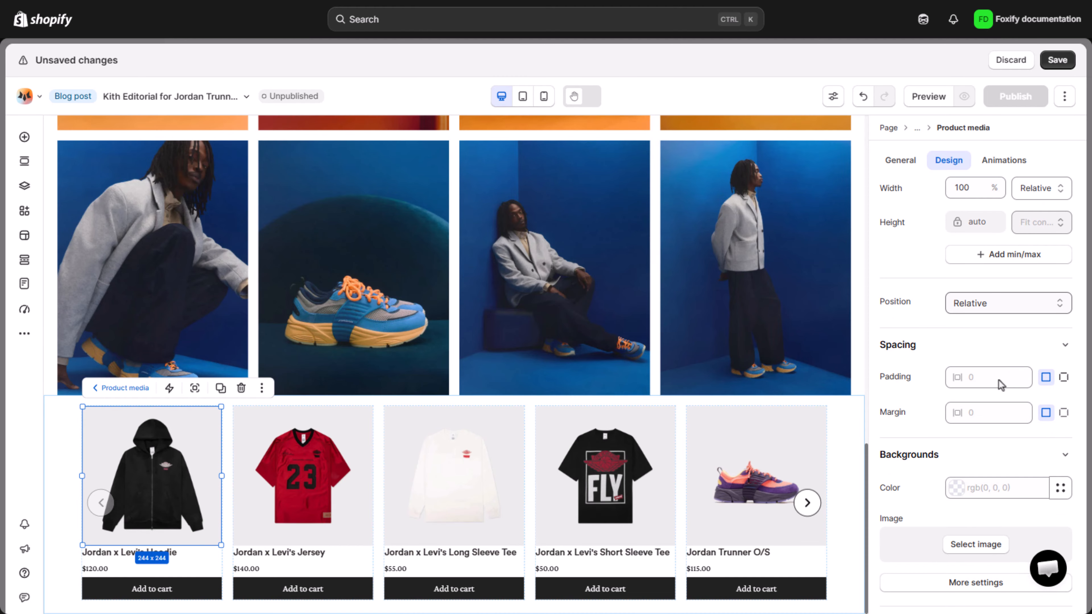
Set only the bottom margin of the product media to 12 px
click(1063, 413)
click(930, 473)
text(12)
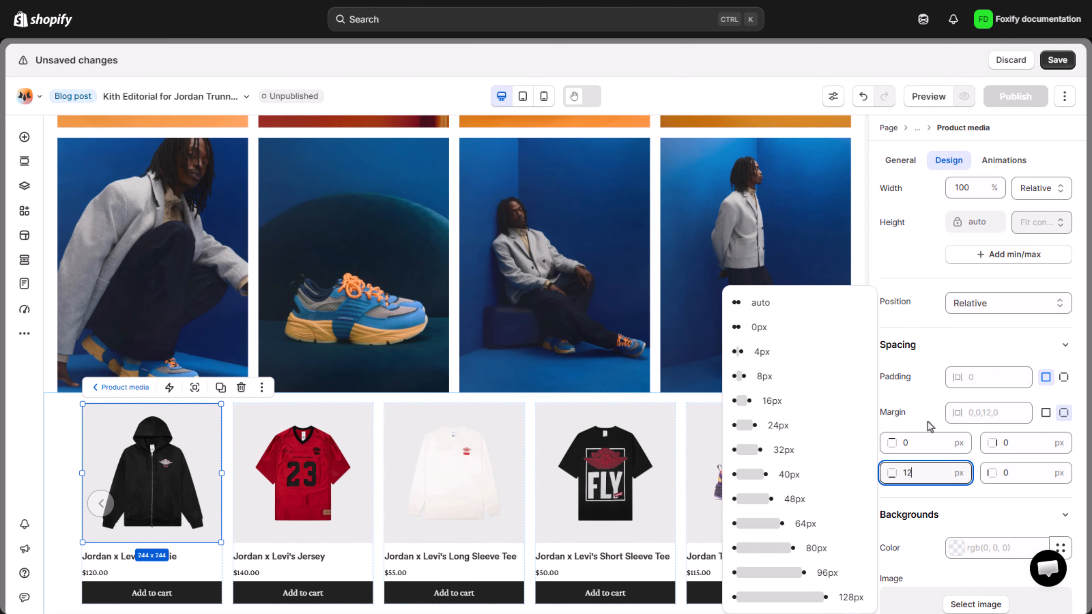
key(Return)
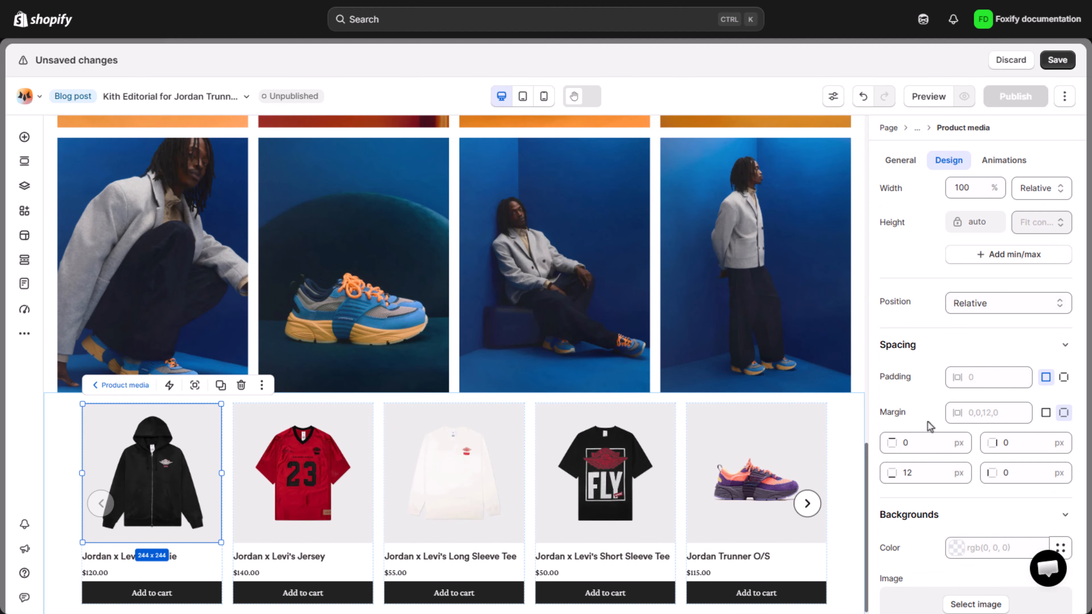
Select the product title in the product card and give it the text color rgb(51, 51, 51) and the Georgia font
click(115, 559)
click(948, 161)
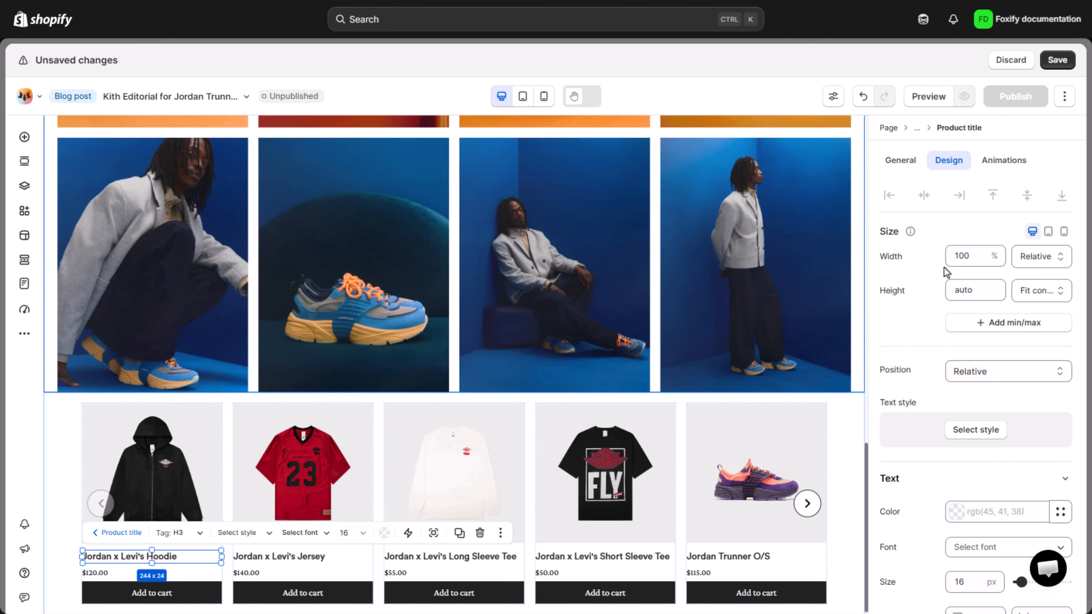
scroll(946, 271, down, 2)
click(1006, 443)
click(1009, 430)
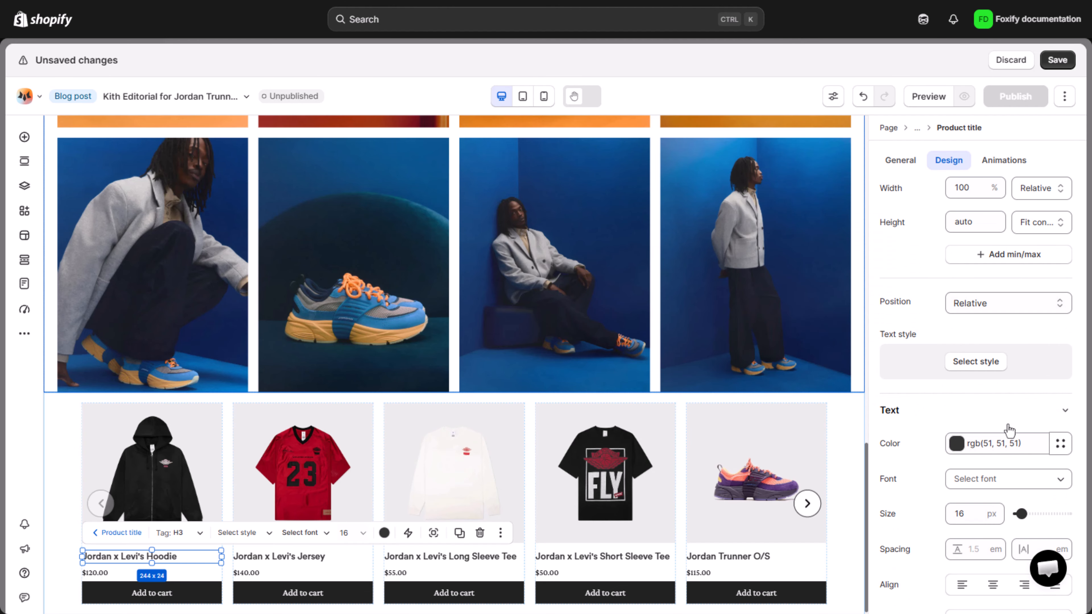
click(1007, 479)
click(799, 392)
Set the product title's text size to 14 px, with 1.25 em line height and 0.05 em letter spacing
click(970, 483)
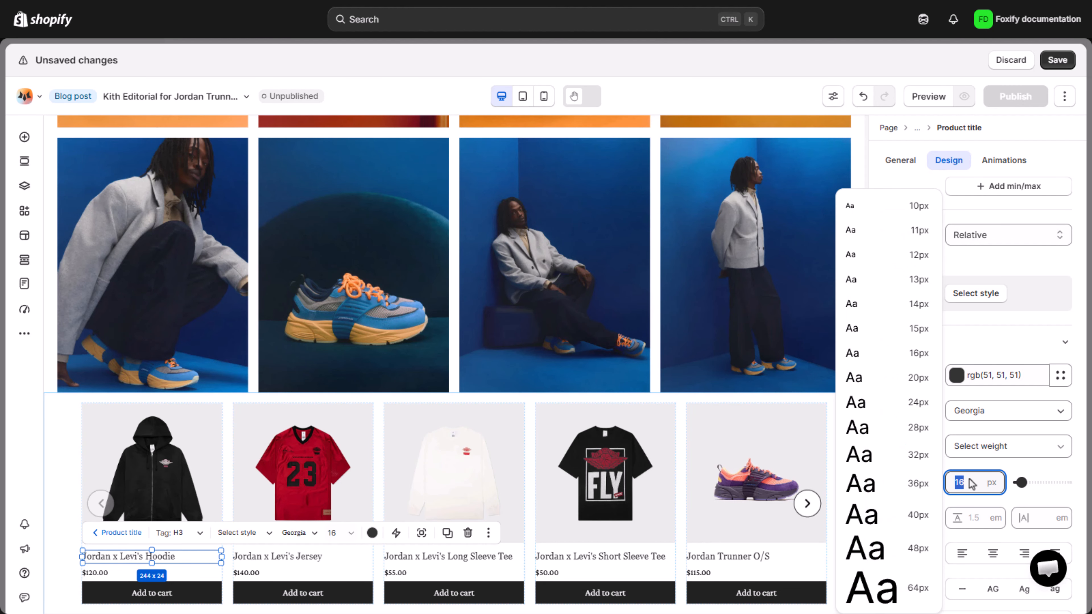
text(14)
scroll(979, 471, down, 1)
click(981, 450)
click(1047, 416)
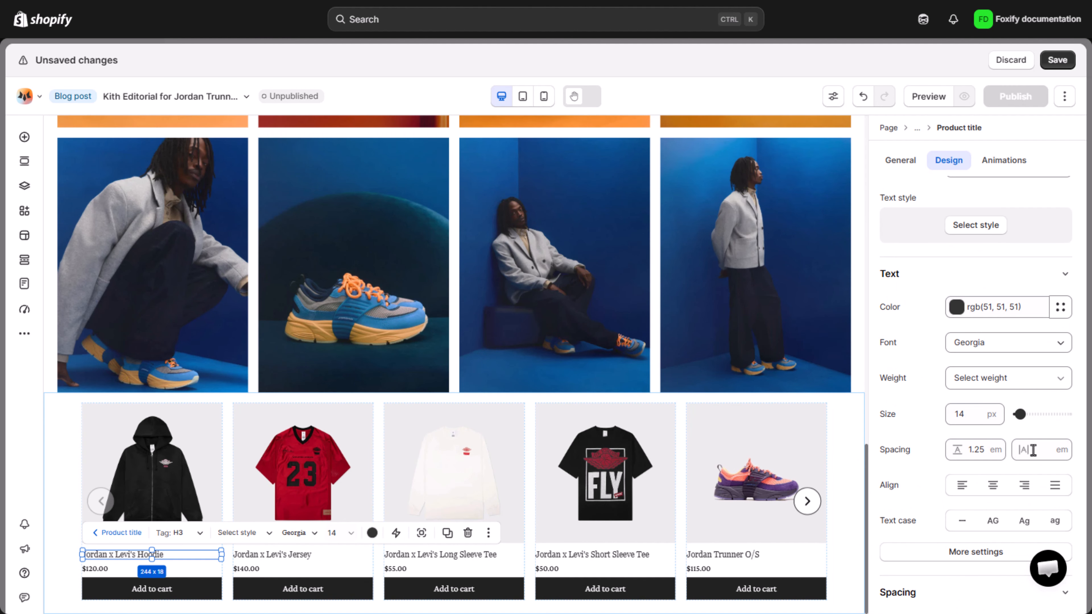
click(1033, 450)
click(986, 506)
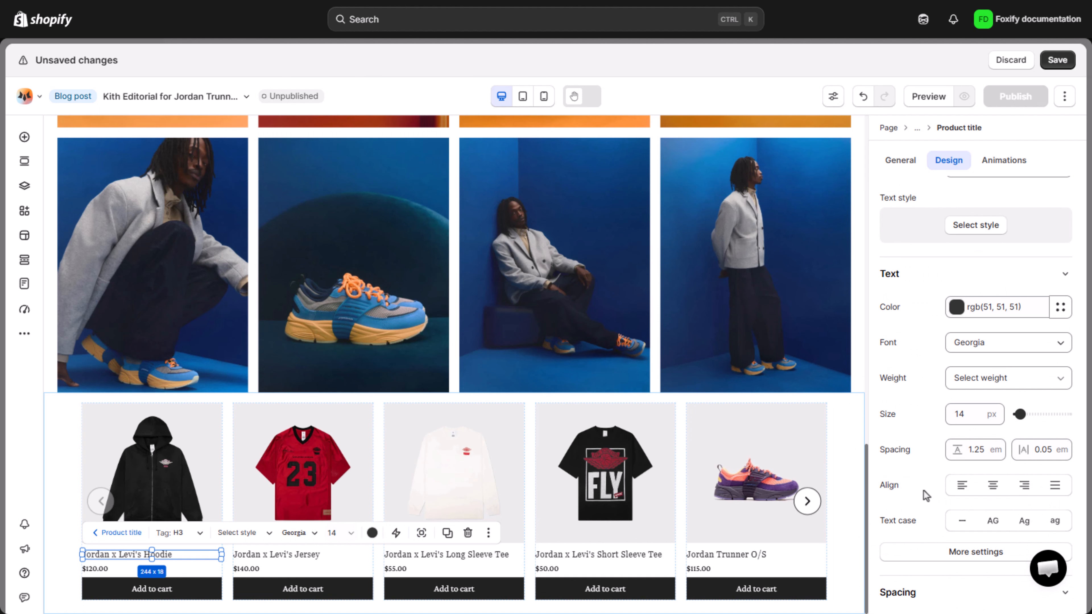
Review the sale badge and currency code options of the product card's prices
click(106, 570)
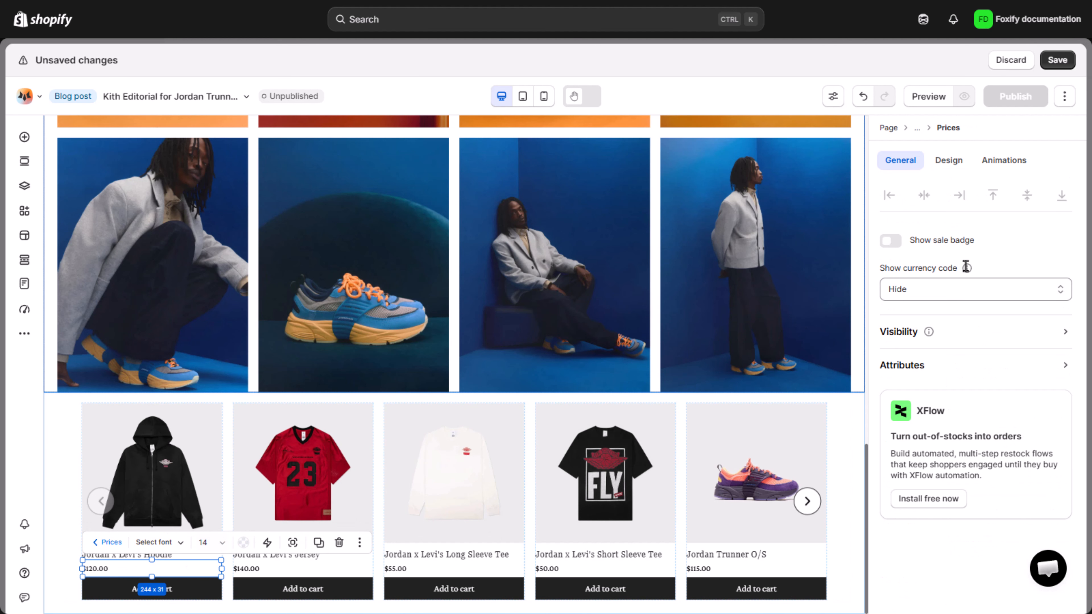
click(888, 241)
click(889, 242)
click(1008, 290)
click(924, 372)
Set the text color of the prices' element container to rgb(51, 51, 51)
click(949, 161)
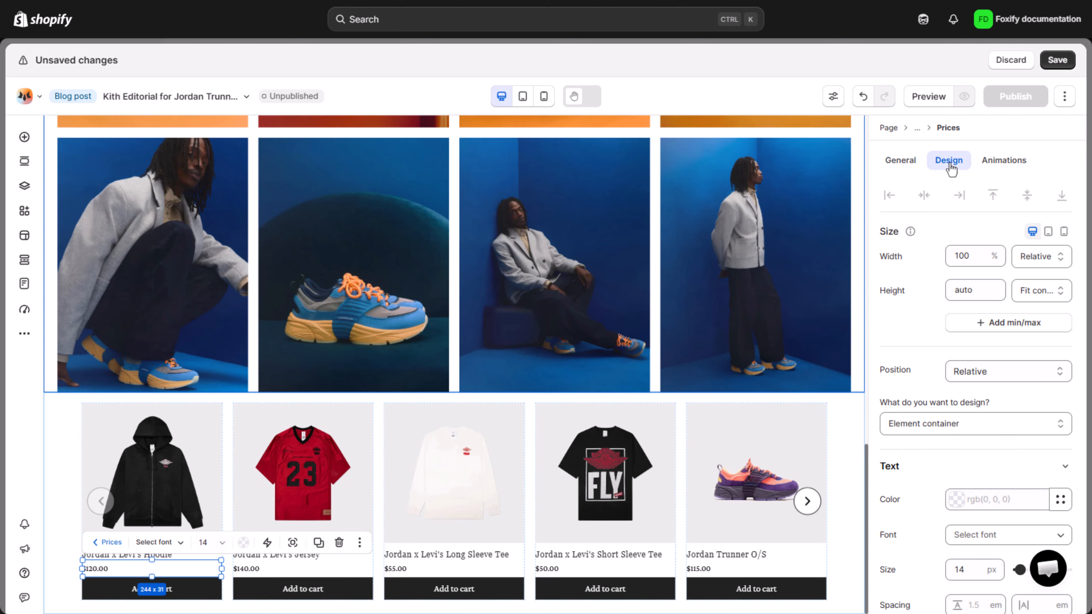
scroll(950, 288, down, 3)
click(969, 288)
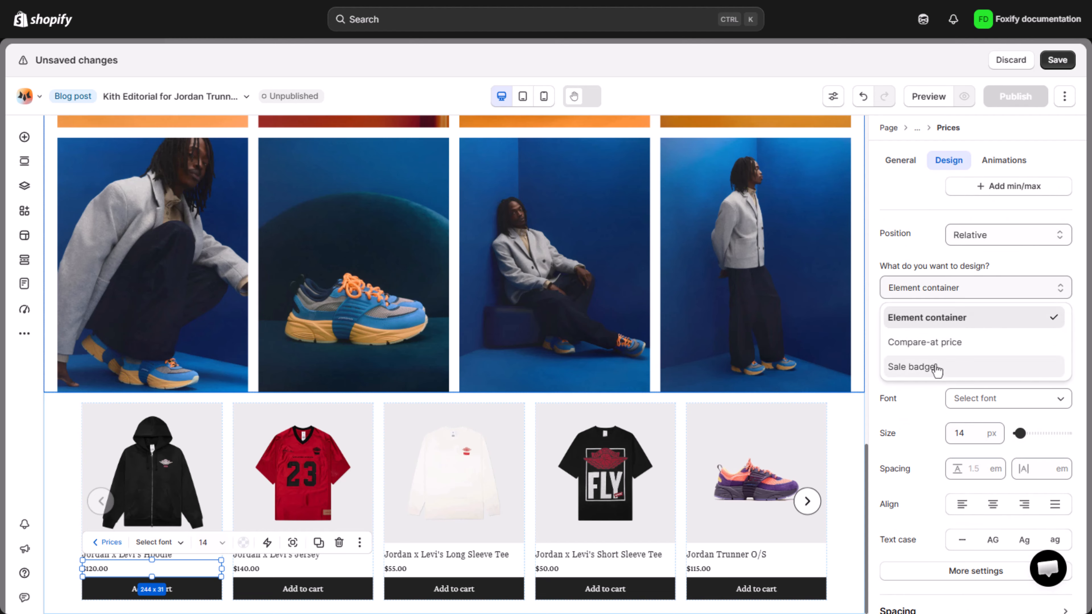
click(942, 319)
click(989, 359)
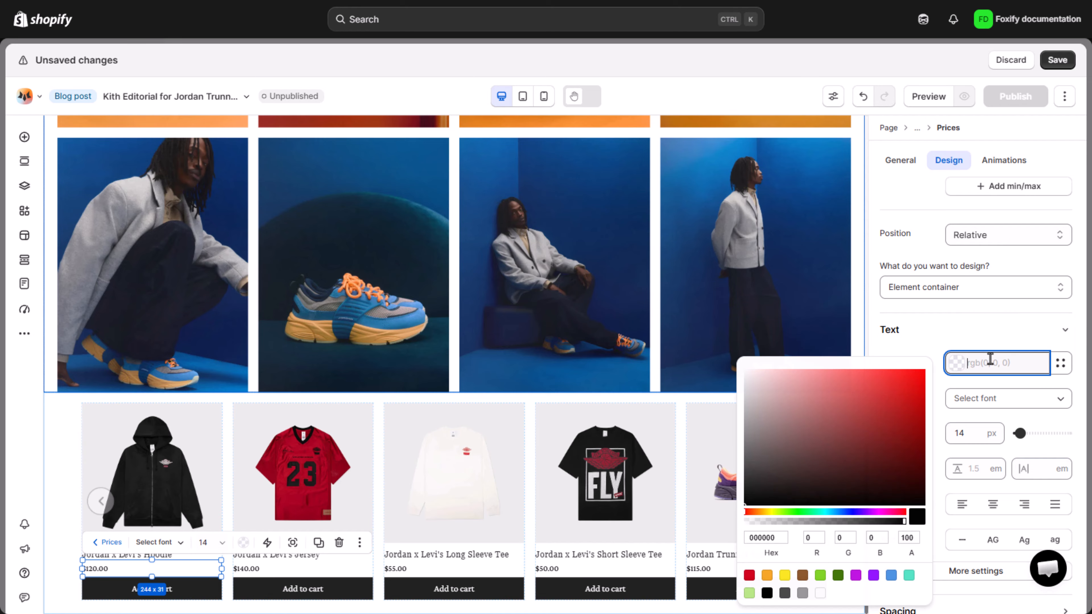
text(rgb(51, 51, 51))
key(Return)
Set the prices' font to Proxima-Nova at 12 px
click(988, 403)
text(pro)
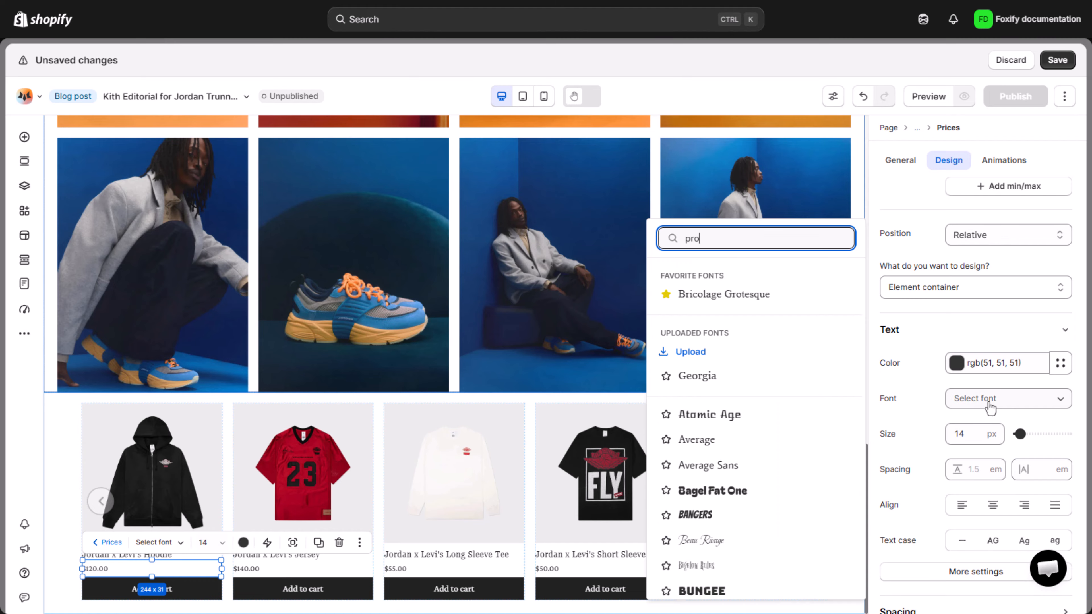
click(712, 373)
click(971, 470)
text(12)
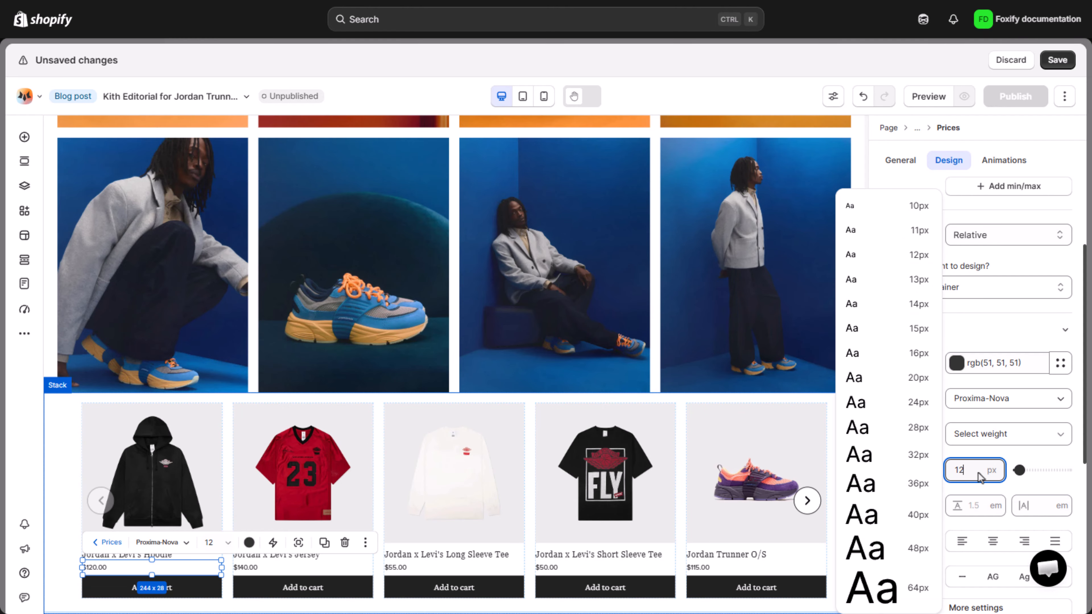
Set the prices' line height to 1.25 em and letter spacing to 0.05 em
scroll(982, 460, down, 1)
click(987, 439)
click(1026, 405)
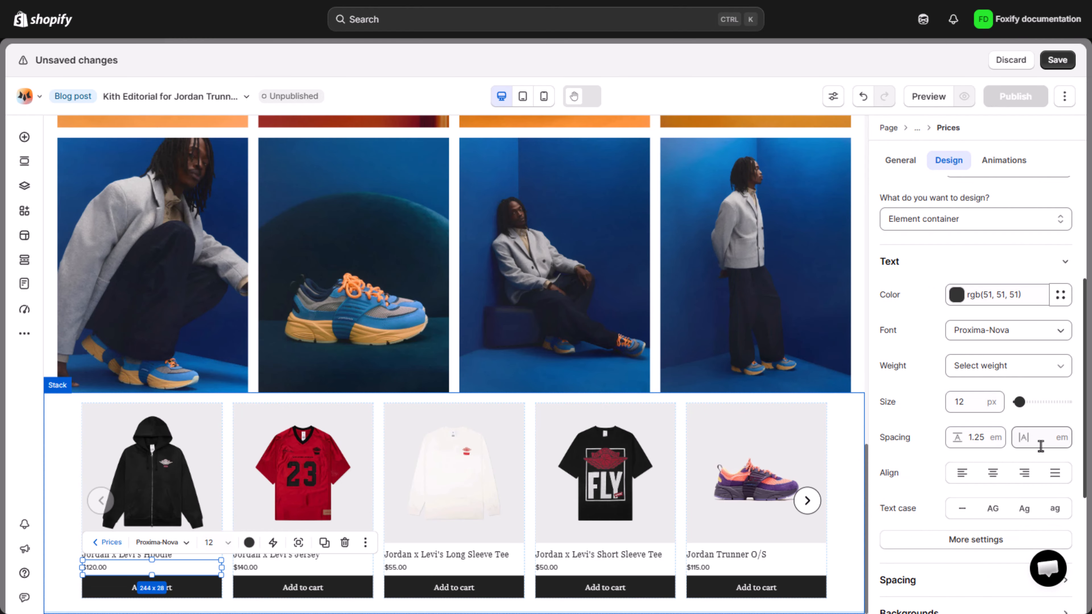
click(1044, 445)
click(978, 490)
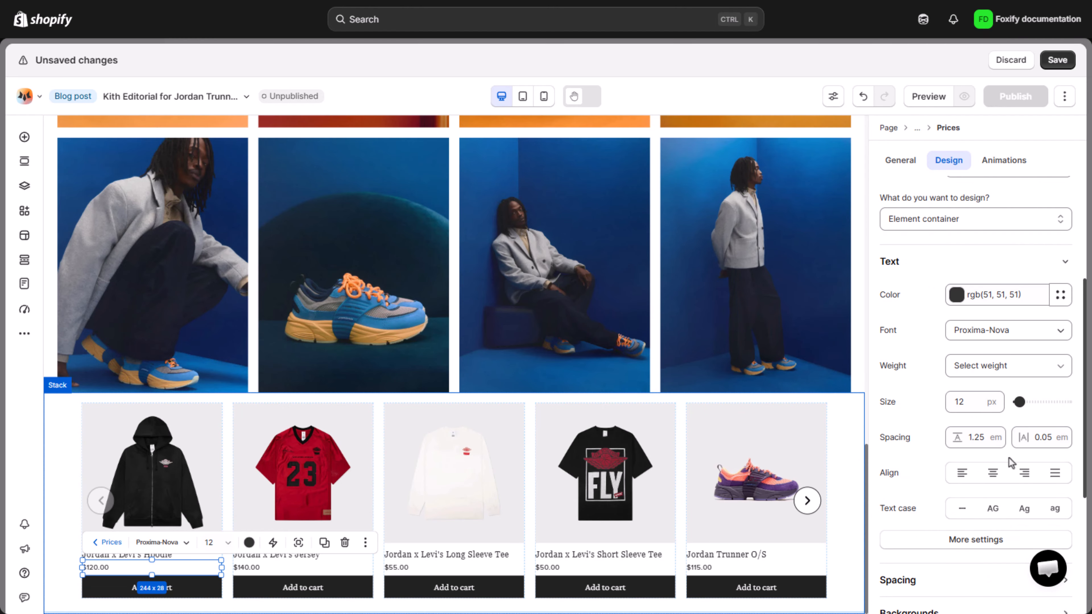
Delete the Add to cart element from the product card
click(151, 587)
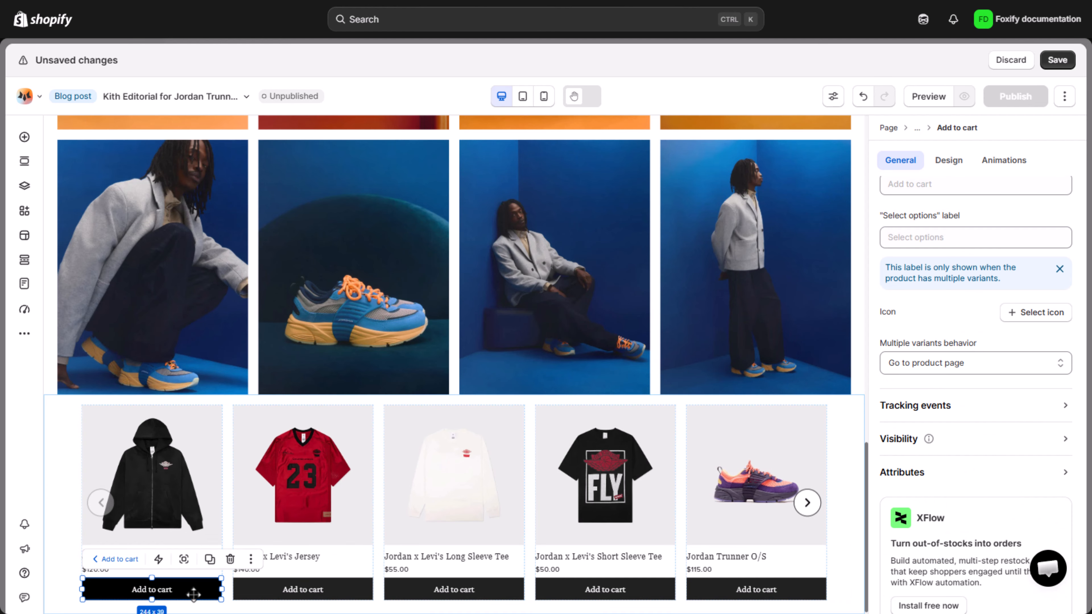
scroll(900, 377, up, 2)
click(24, 185)
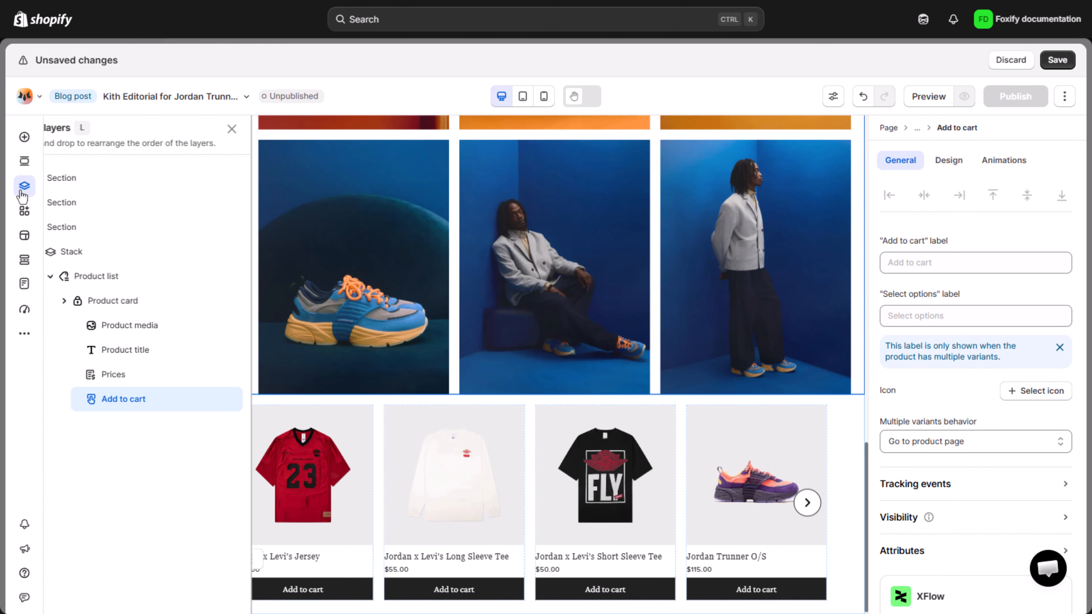
click(264, 399)
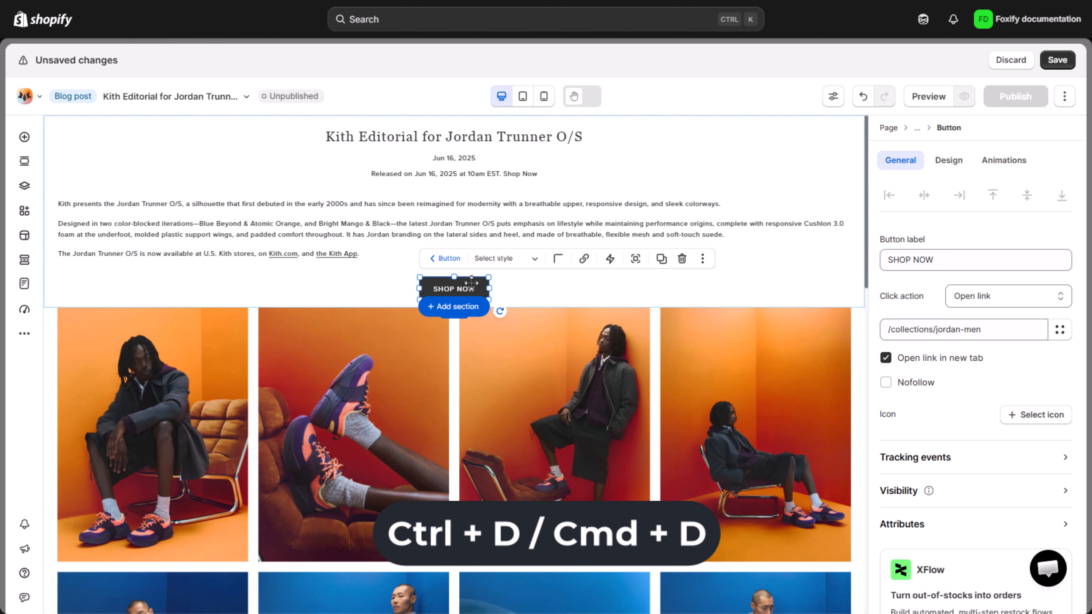
Place a duplicate of the SHOP NOW button below the product carousel and relabel the copy SHOP ALL
key(ctrl+d)
drag(454, 322, 464, 382)
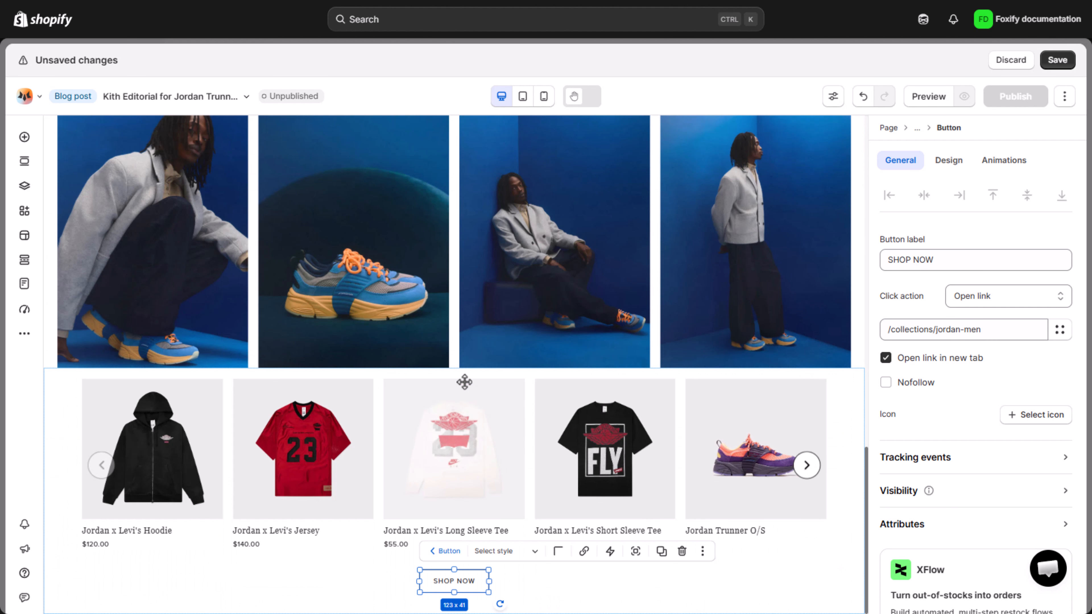
triple_click(943, 260)
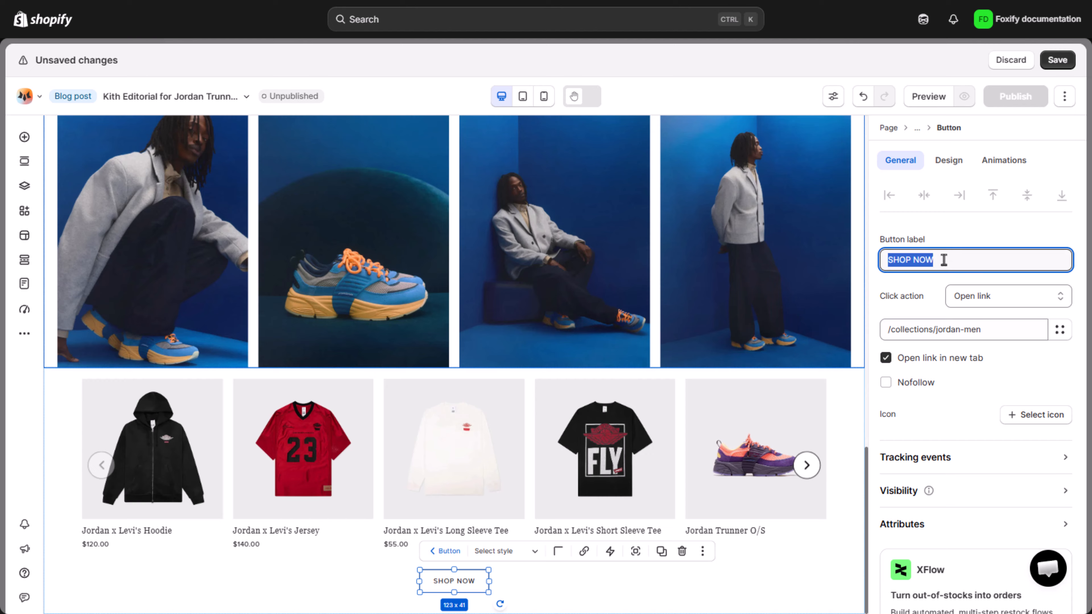
text(SHOP ALL)
click(930, 329)
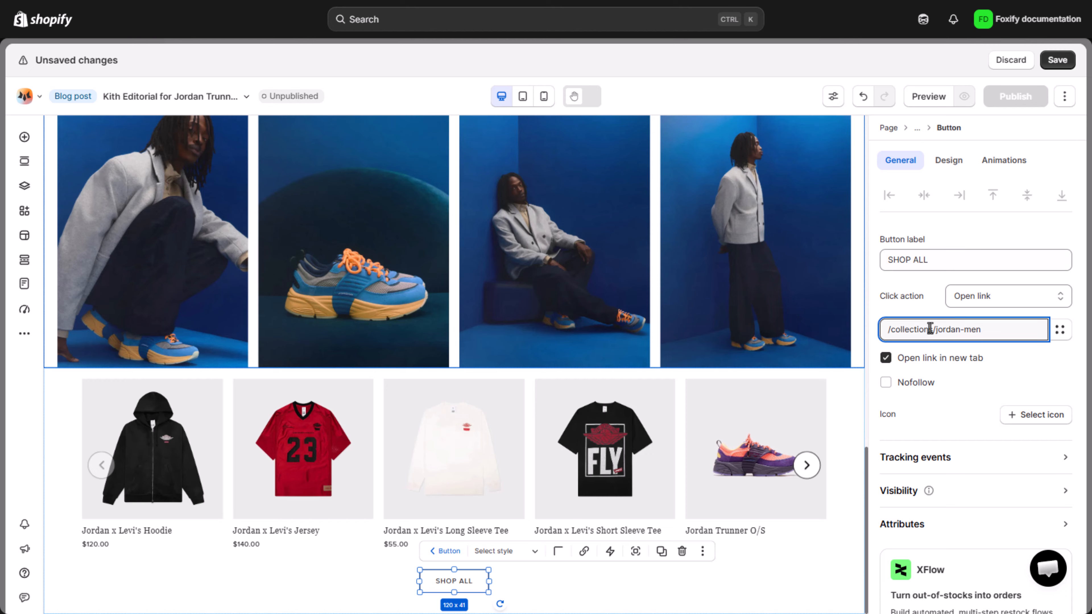
click(934, 312)
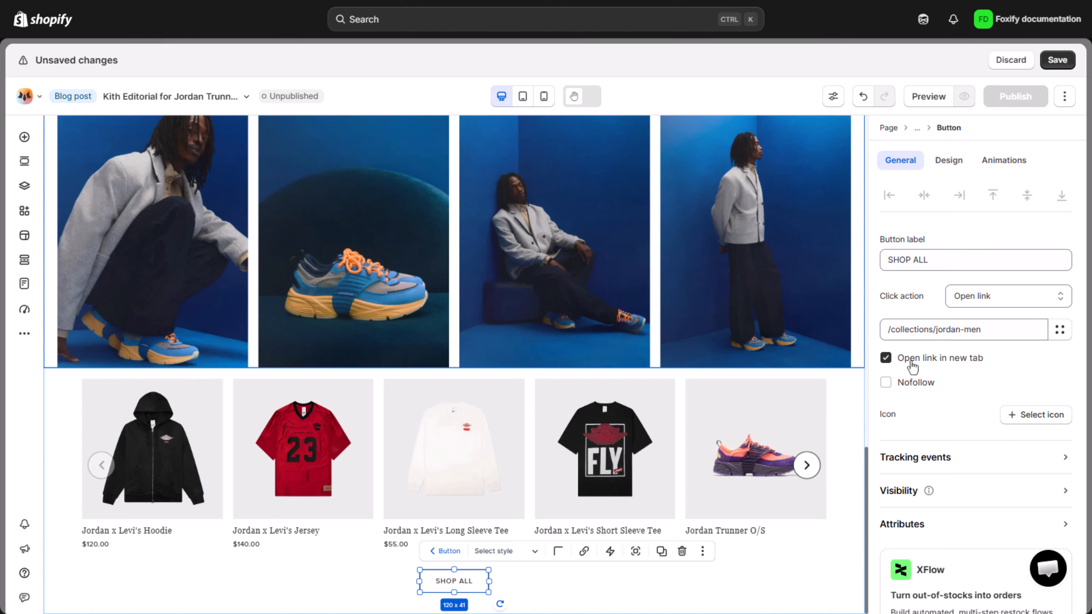
Review the SHOP ALL button's text design settings and select the stack that contains it
click(949, 160)
scroll(968, 318, down, 10)
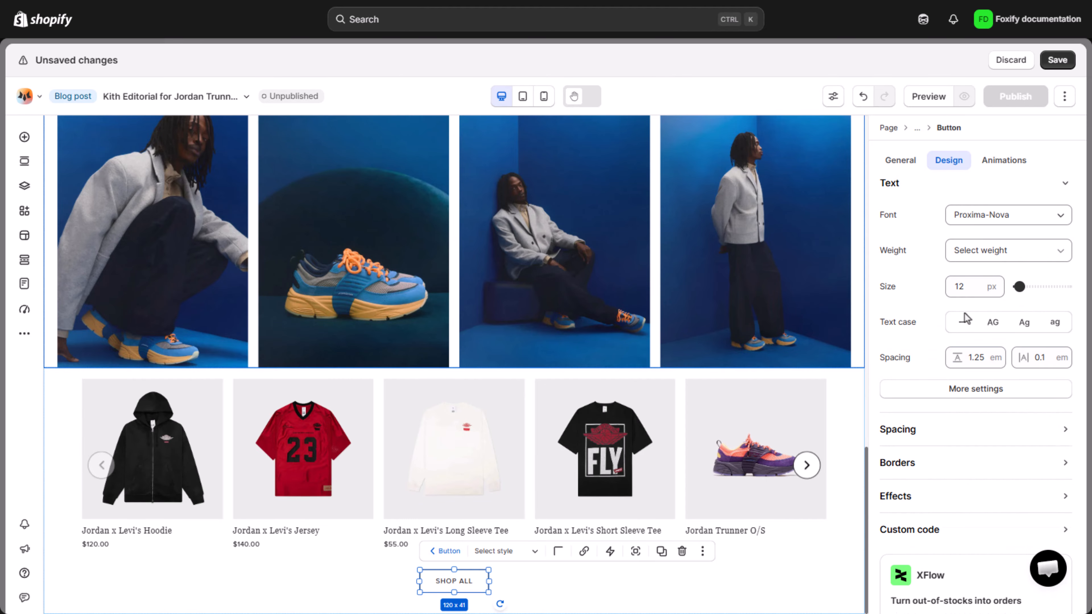
scroll(968, 316, up, 10)
click(910, 166)
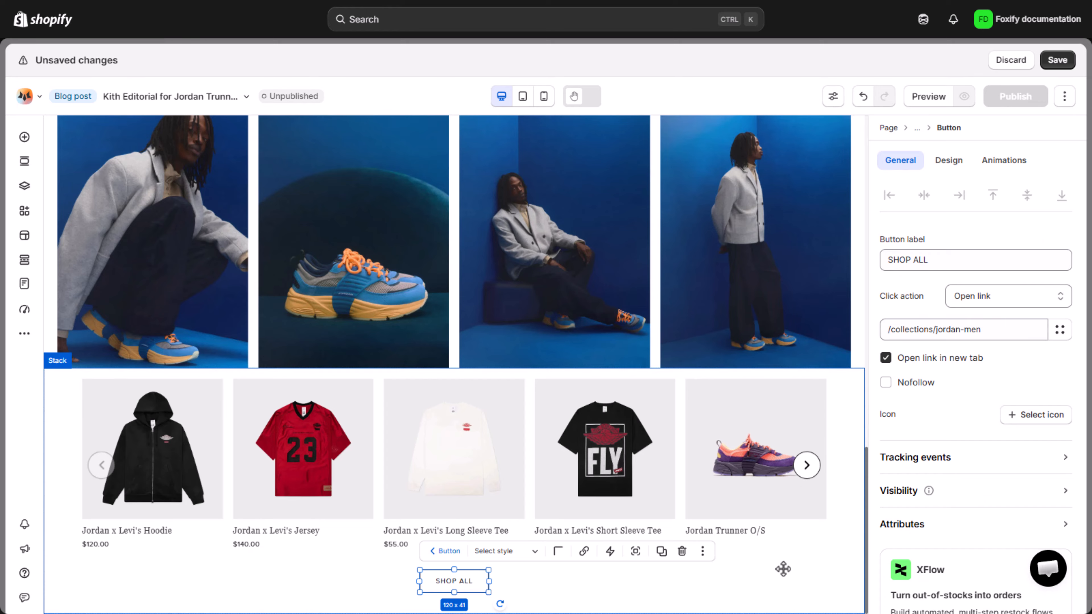
click(829, 576)
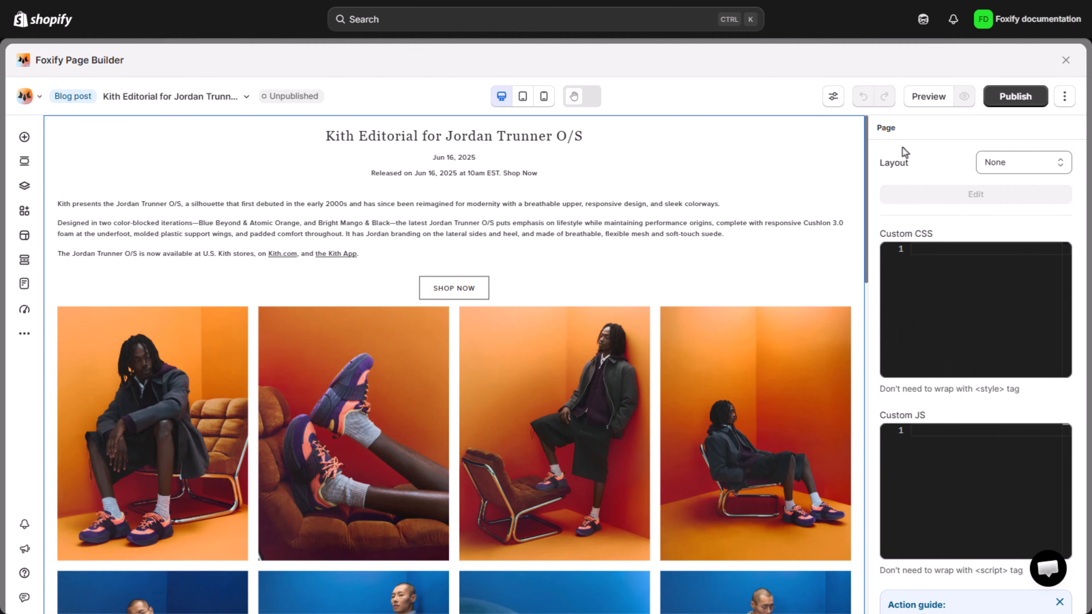
Check the page's layout in the tablet and mobile views and return to the desktop view
click(522, 98)
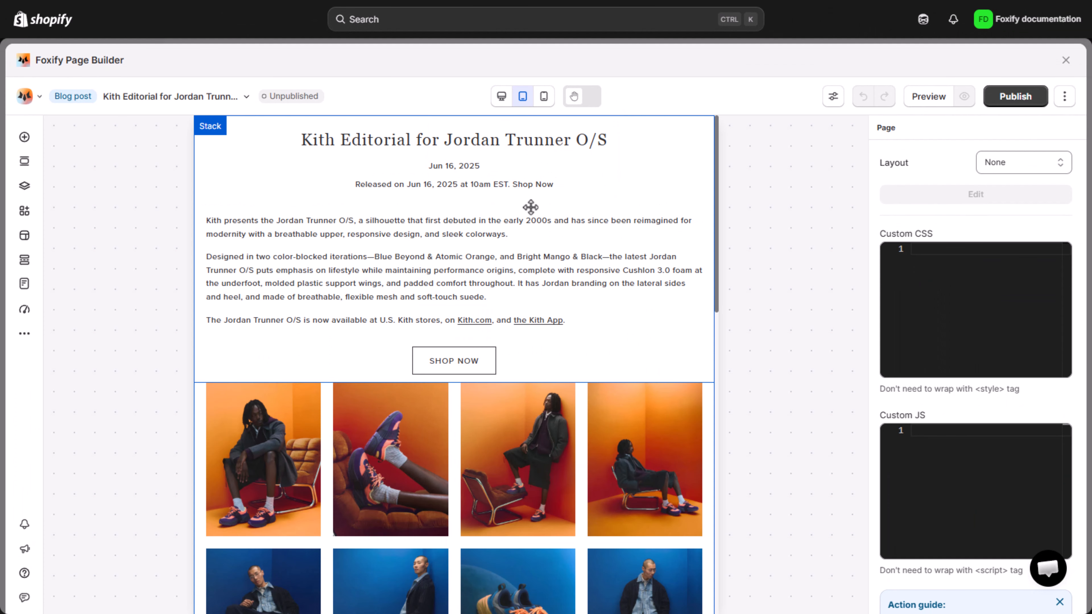
scroll(530, 208, down, 10)
scroll(531, 208, up, 10)
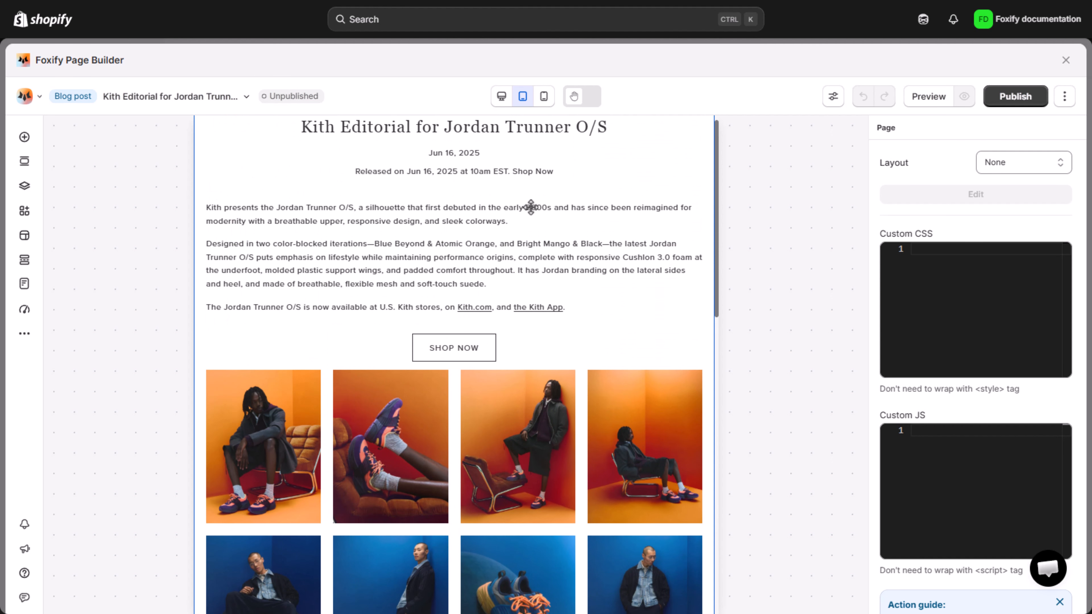
click(544, 96)
scroll(524, 205, down, 15)
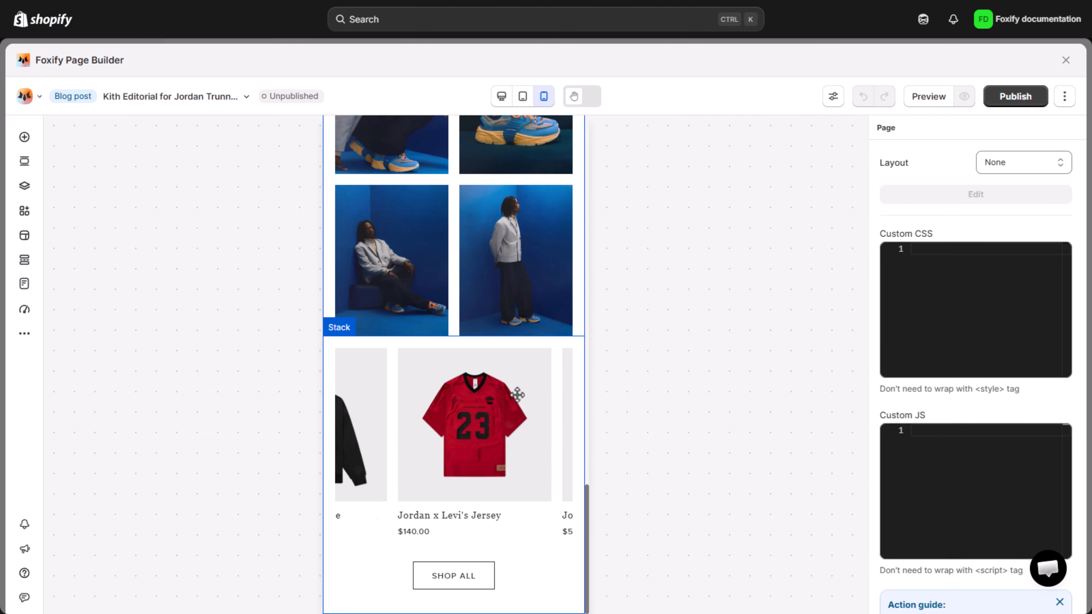
click(522, 97)
click(501, 96)
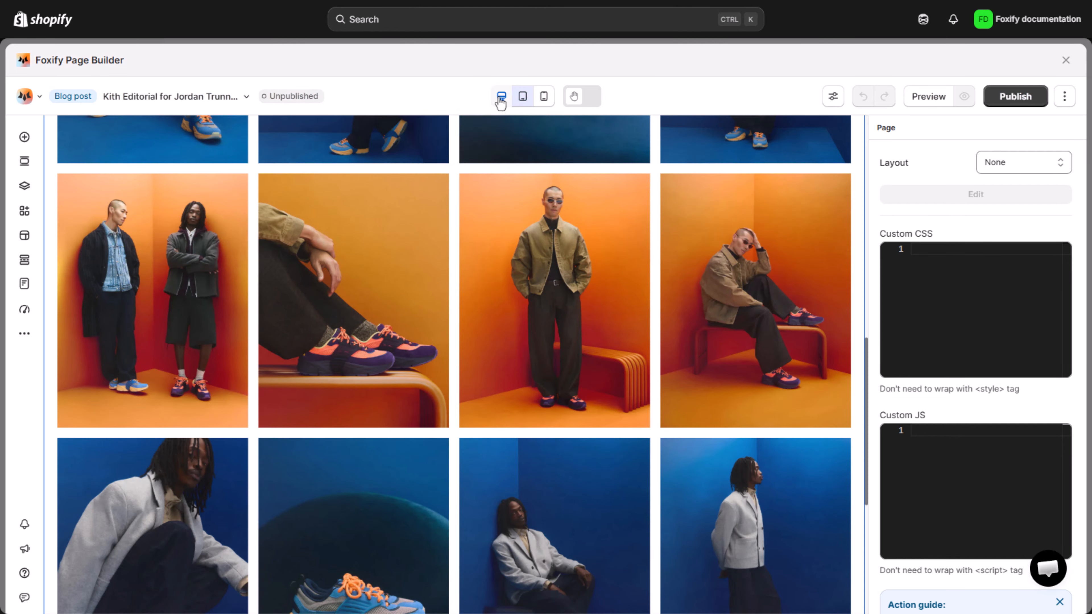
scroll(567, 271, up, 10)
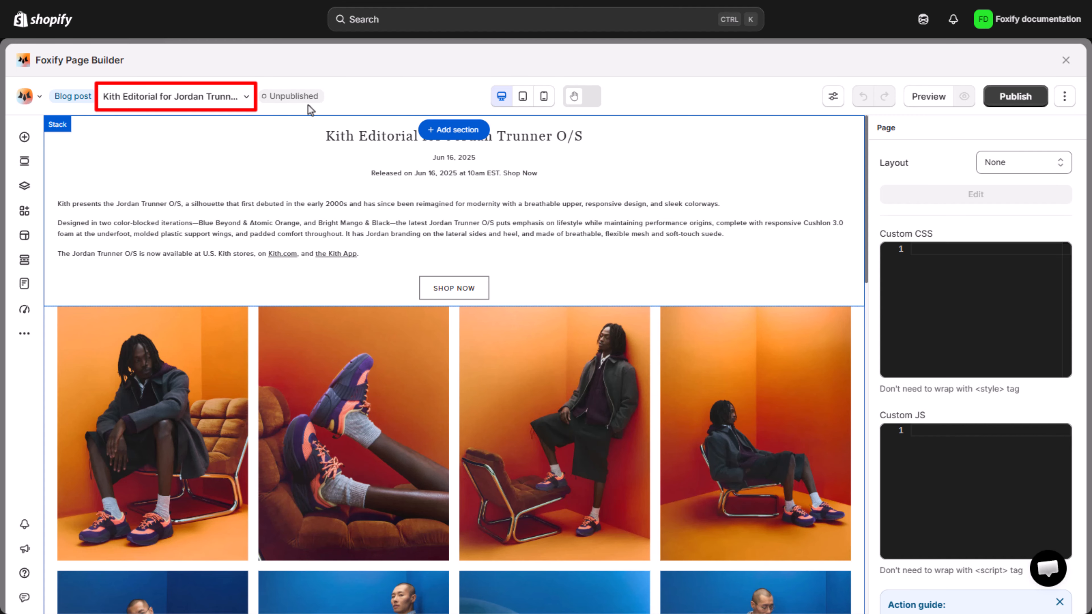
Assign the page to the News blog in the page settings
click(191, 103)
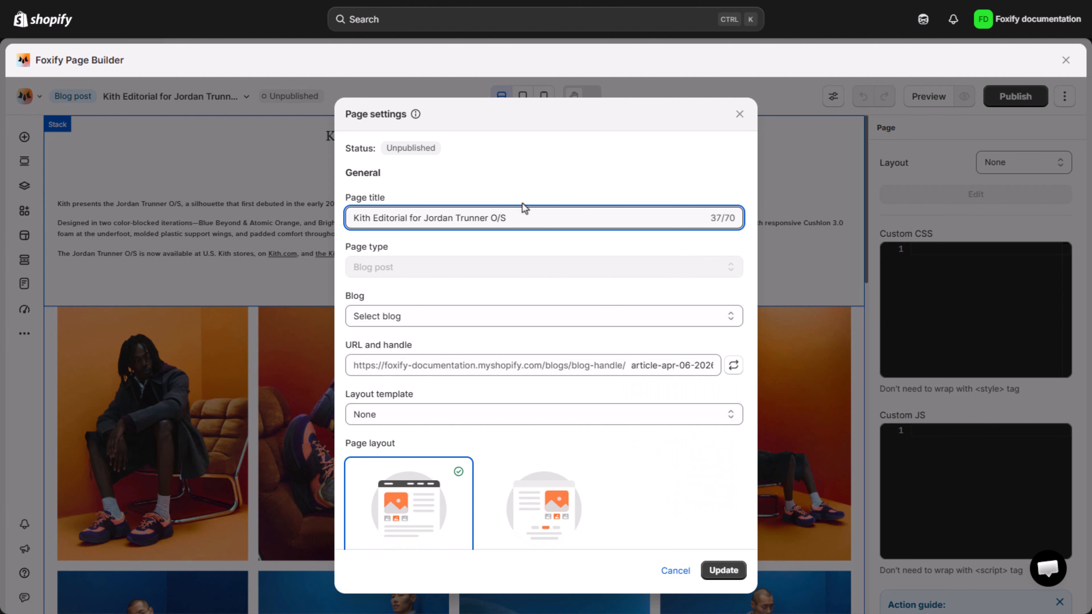
click(540, 316)
click(532, 356)
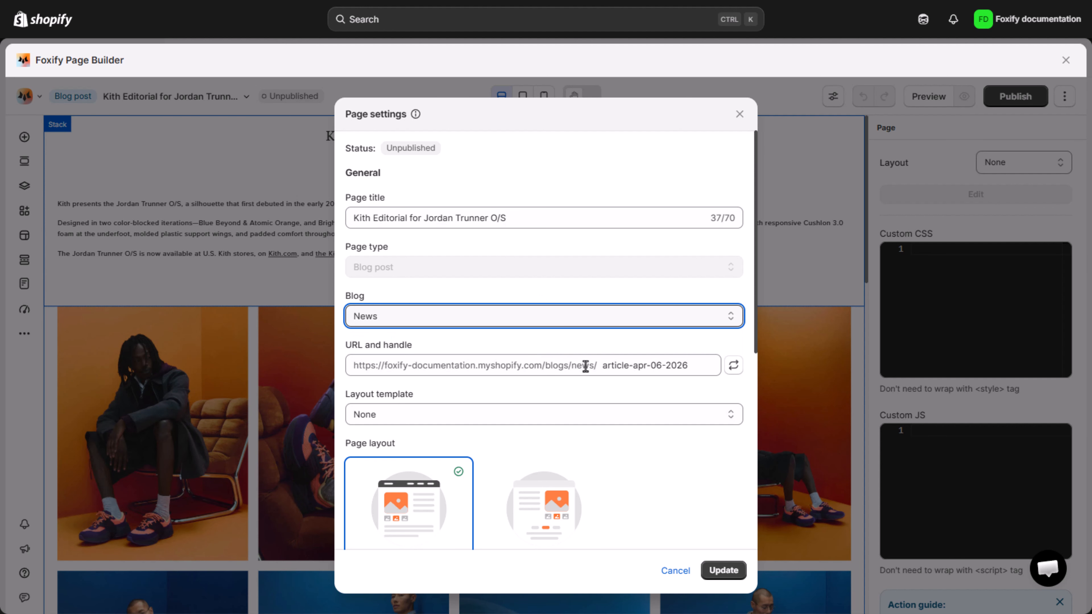
Set the page's URL handle to kith-editorial-for-jordan-trunner-o-s
click(605, 366)
key(ctrl+a)
text(kith-editorial-for-jordan-trunner-o-s)
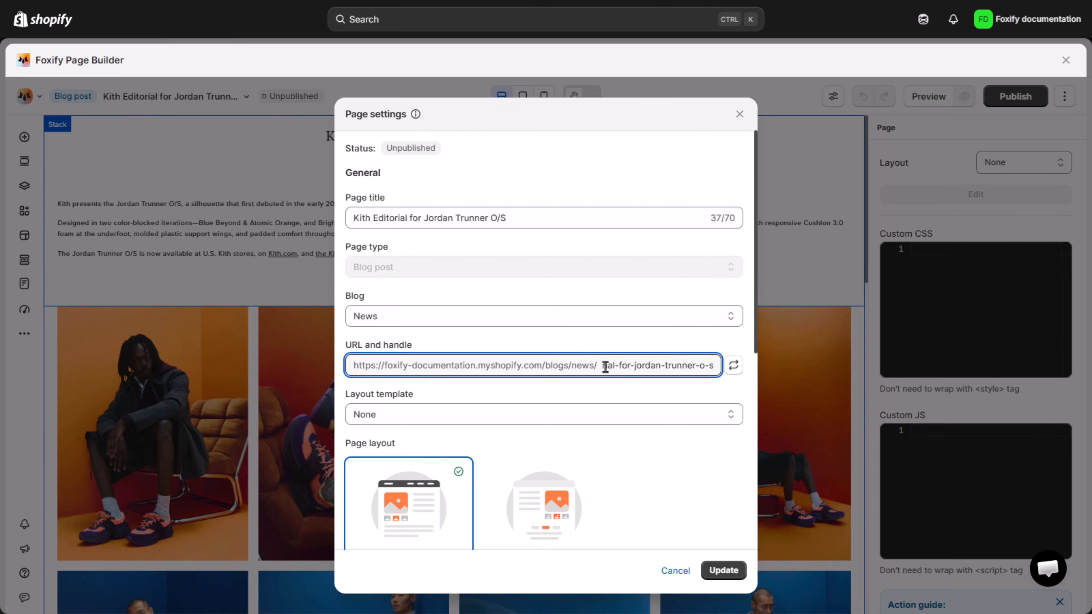
click(600, 389)
Check the layout template choices in the page settings, keeping None
scroll(597, 385, down, 2)
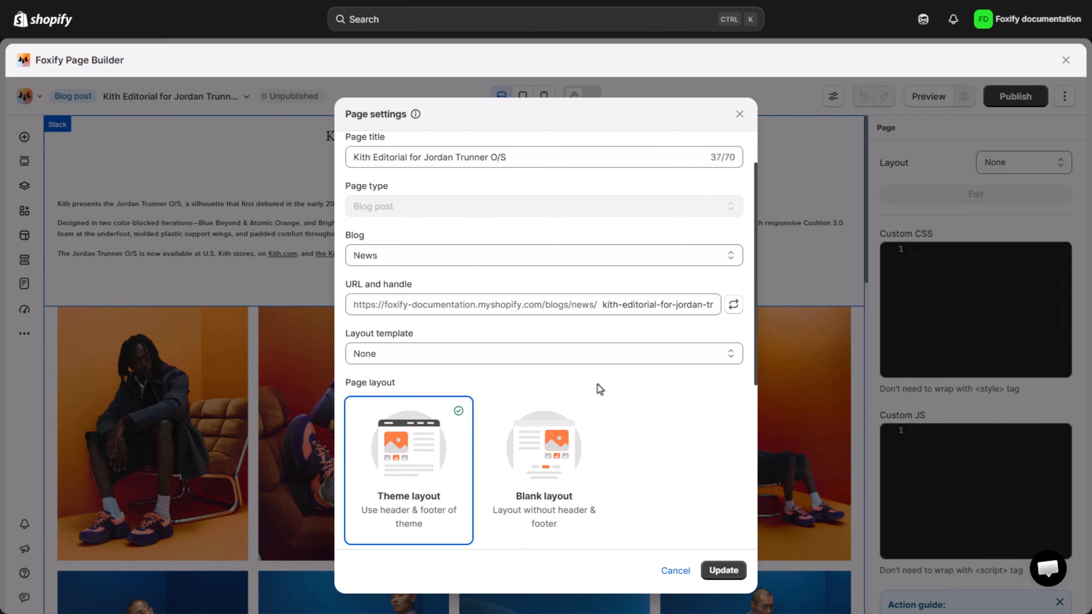
click(577, 351)
click(574, 367)
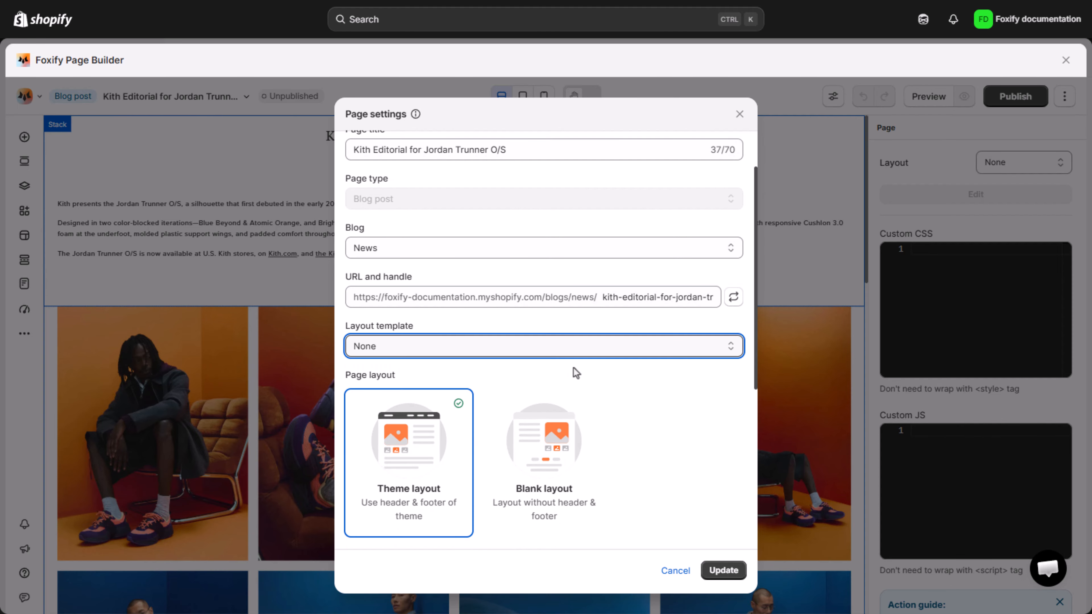
Try the Blank layout as the page layout and switch back to the Theme layout
scroll(574, 368, down, 2)
click(535, 385)
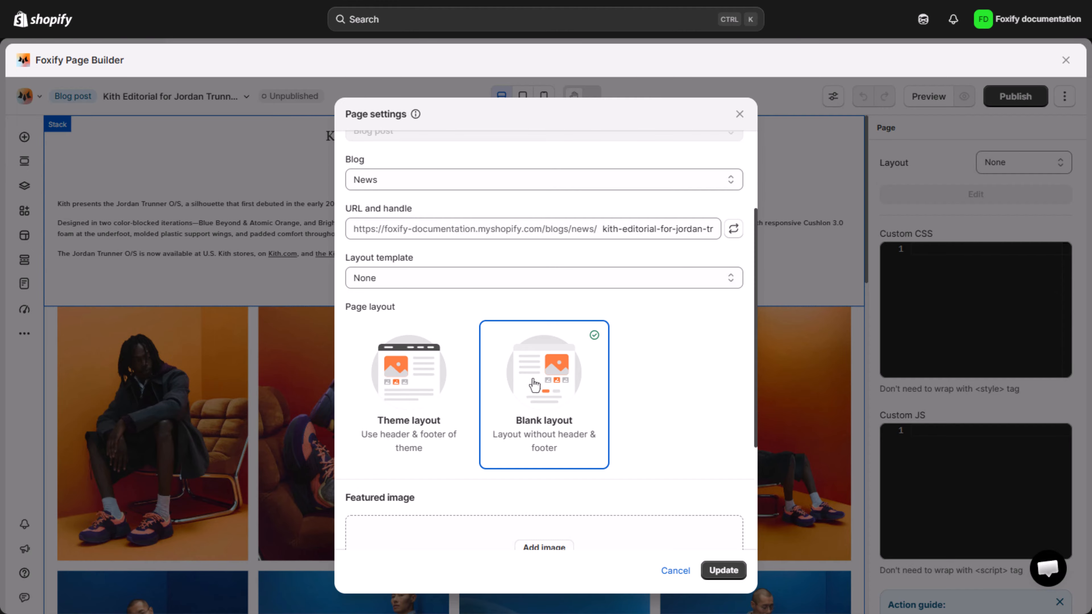
click(404, 385)
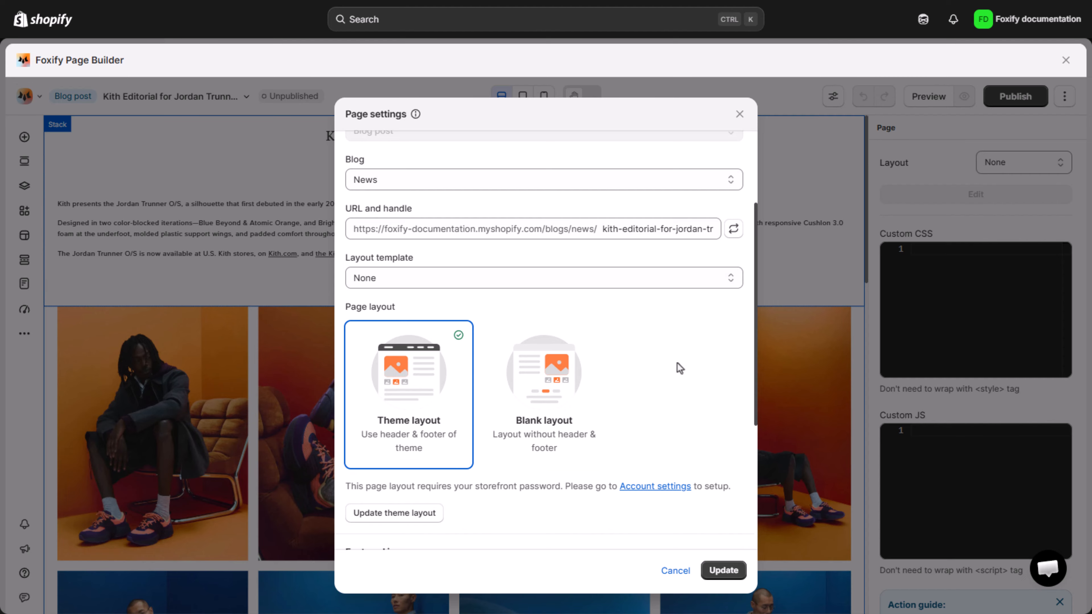
Upload "Kith Editorial for Jordan Trunner OS.jpg" as the page's featured image
scroll(677, 363, down, 7)
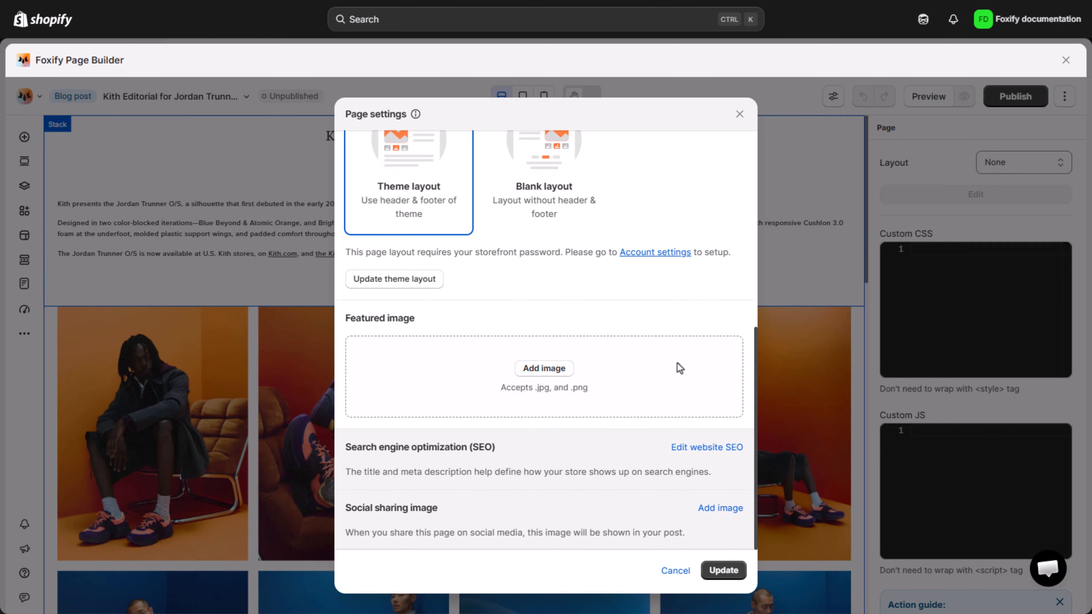
click(529, 373)
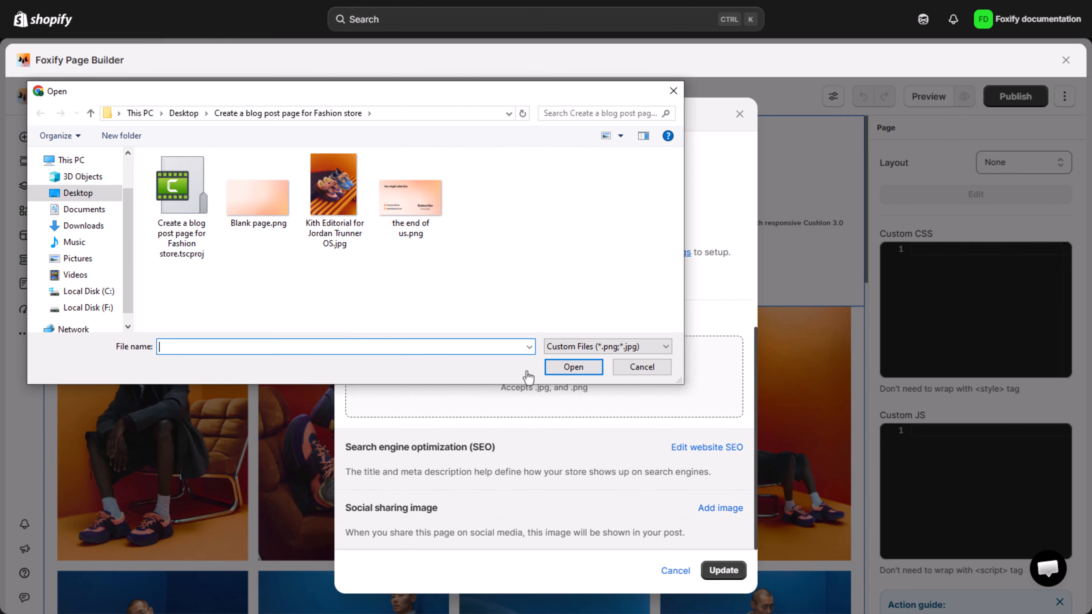
click(340, 202)
click(574, 366)
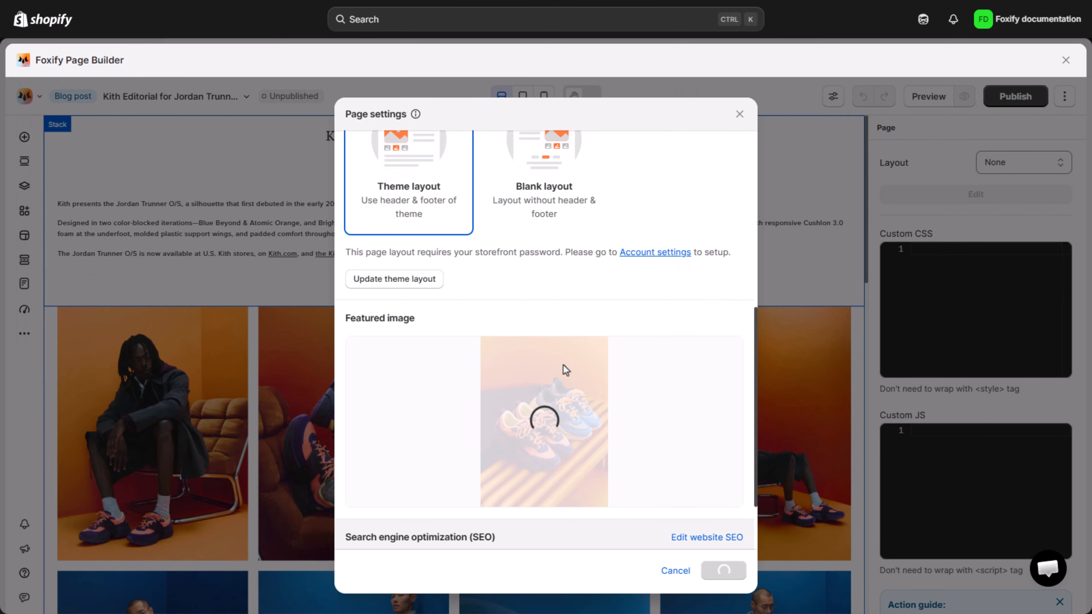
Set the SEO title to "Kith Editorial for Jordan Trunner O/S" and fill the SEO description with the article's opening text
scroll(566, 370, down, 2)
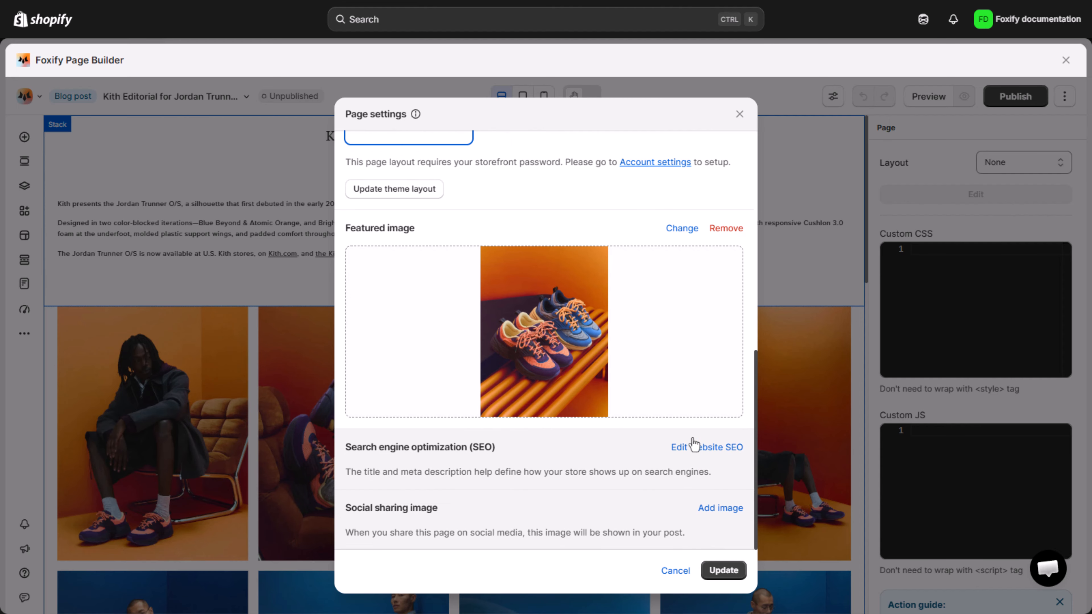
click(707, 448)
scroll(708, 451, down, 3)
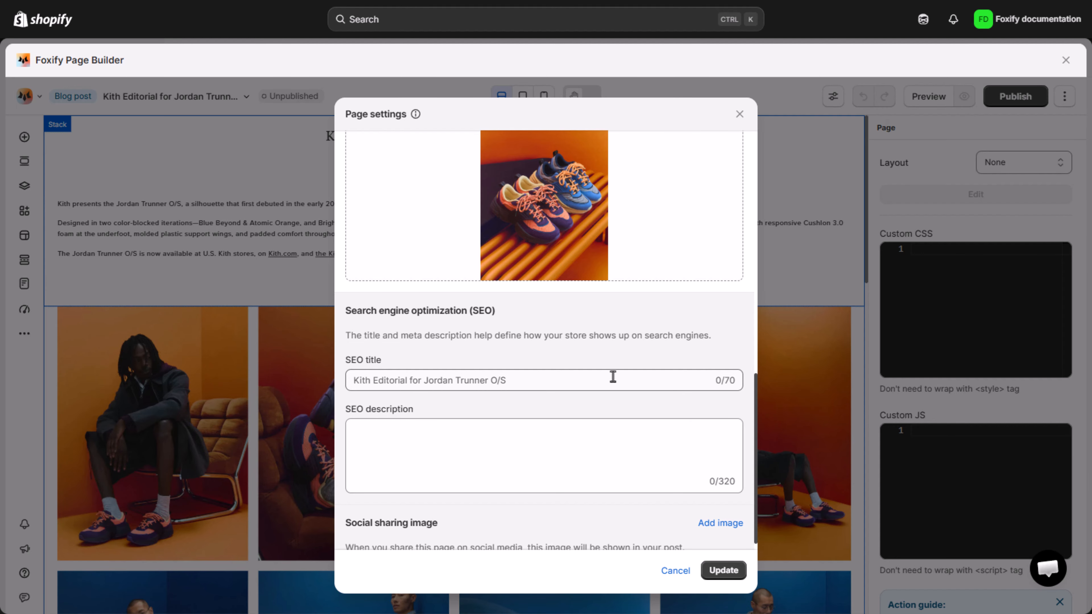
click(637, 380)
click(639, 423)
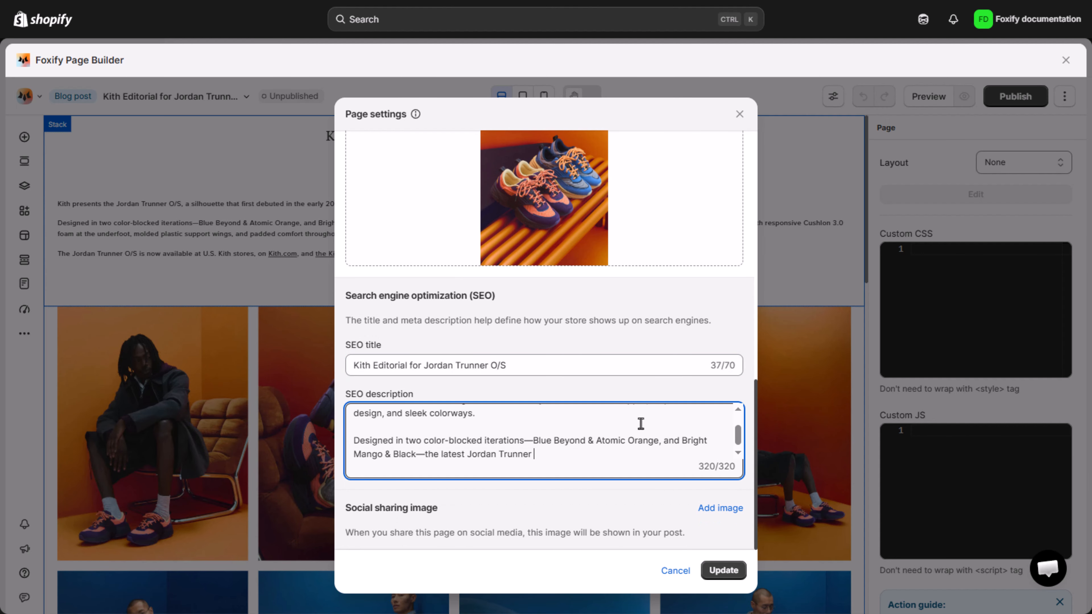
click(636, 395)
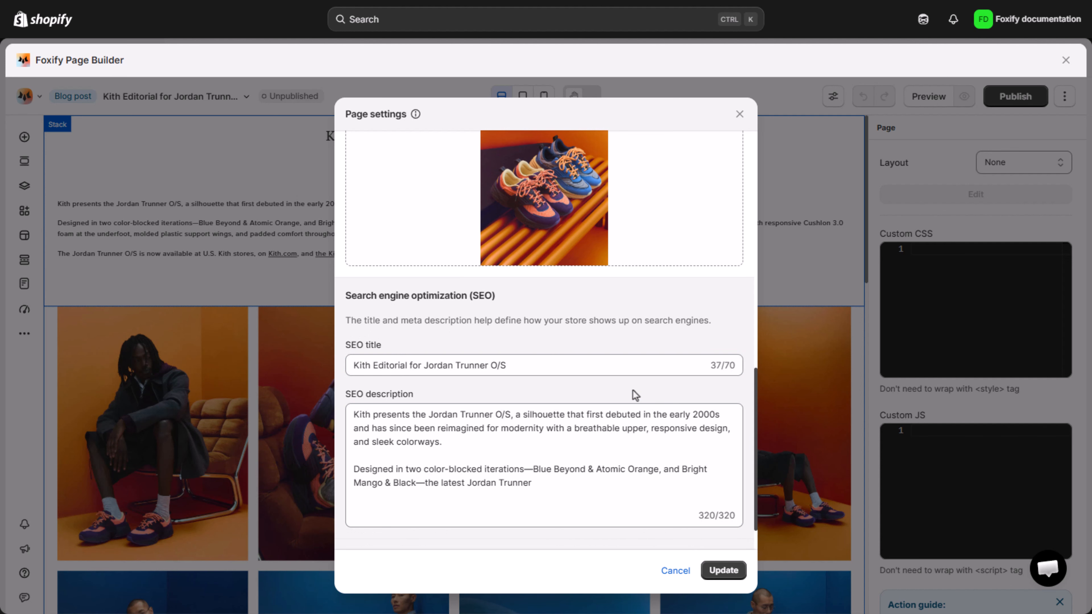
Upload "Kith Editorial for Jordan Trunner OS.jpg" as the social sharing image and save the page settings
scroll(636, 395, down, 1)
click(703, 511)
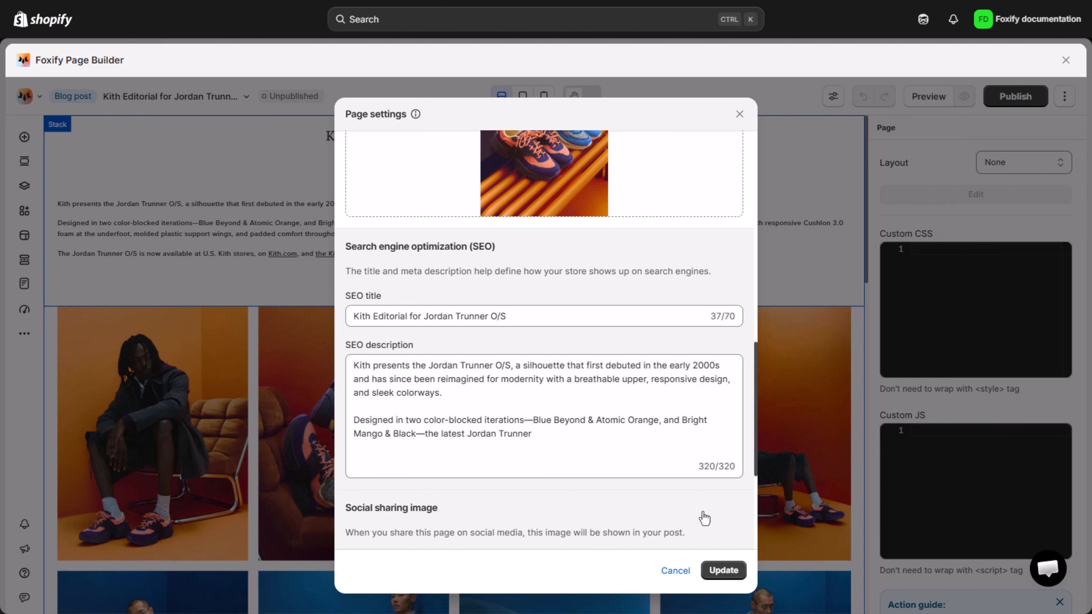
scroll(585, 500, down, 5)
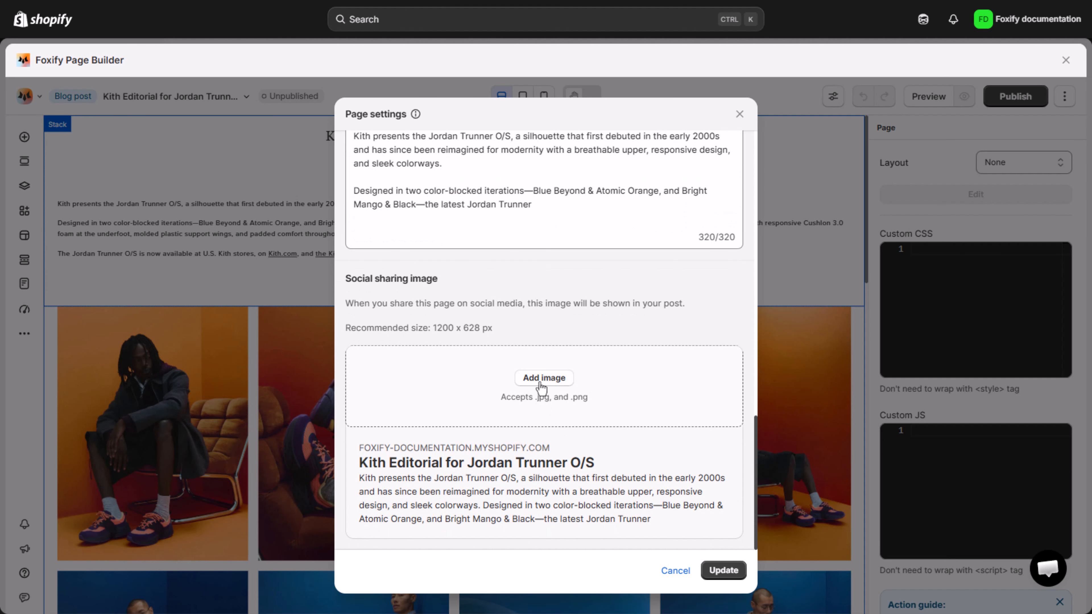
click(542, 378)
click(340, 207)
click(566, 367)
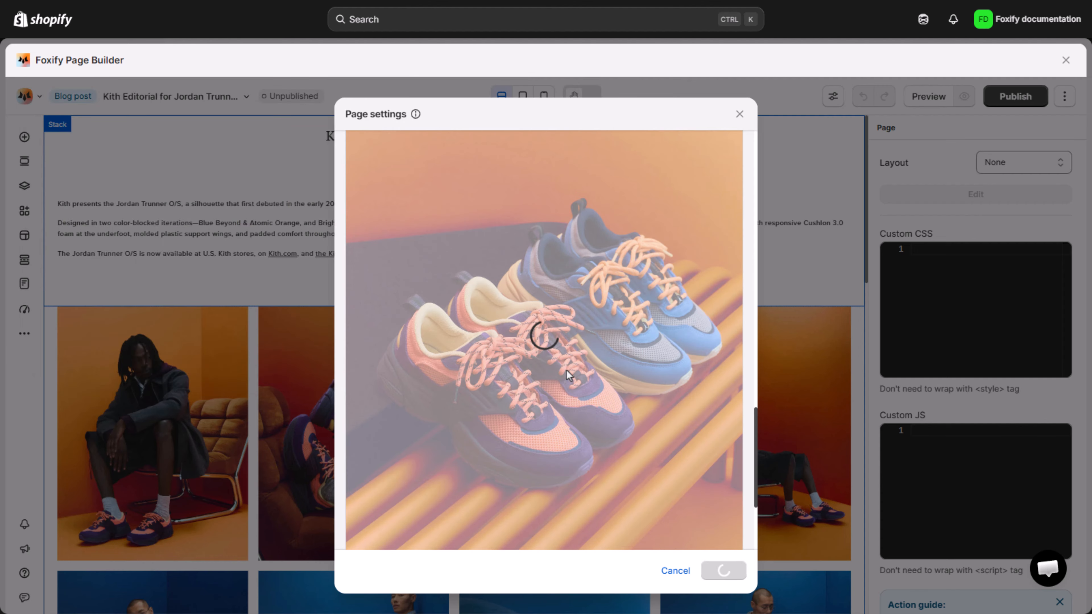
scroll(566, 371, down, 4)
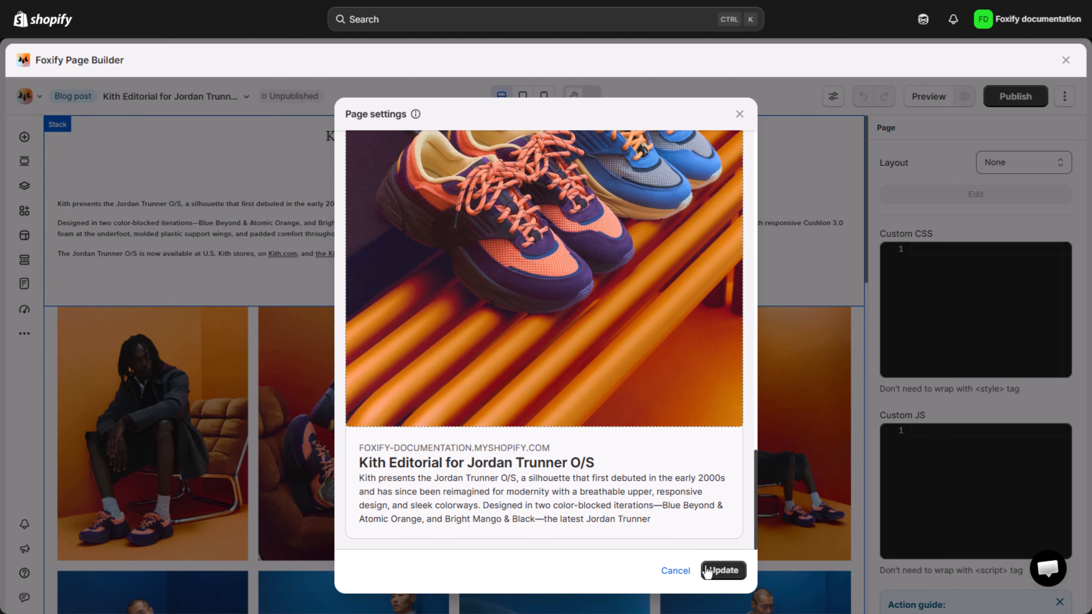
click(724, 570)
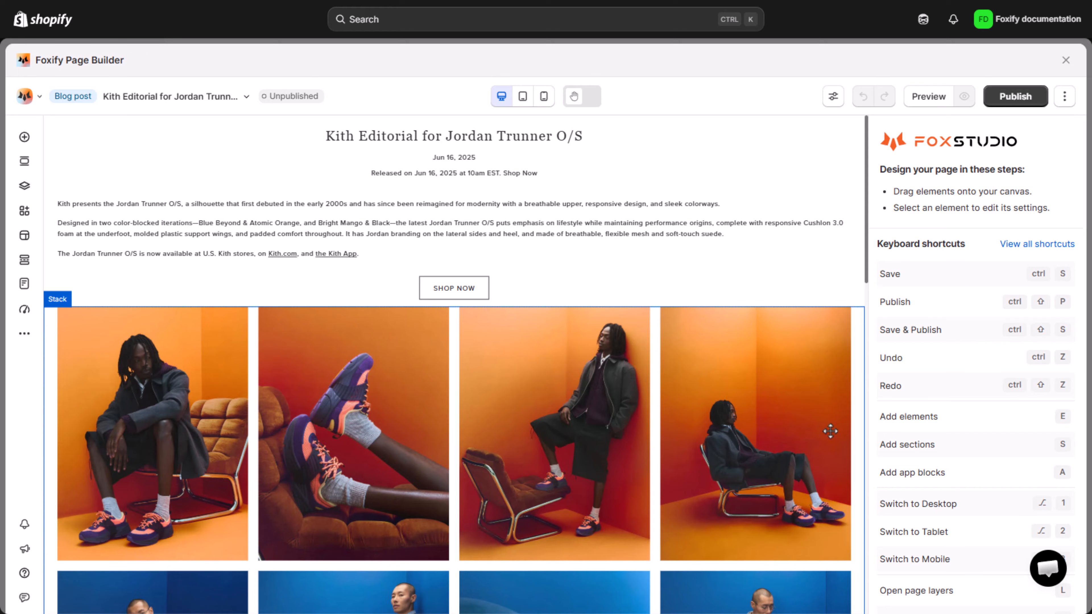
Publish the blog post page and open its live version in the storefront
click(1019, 104)
click(1028, 254)
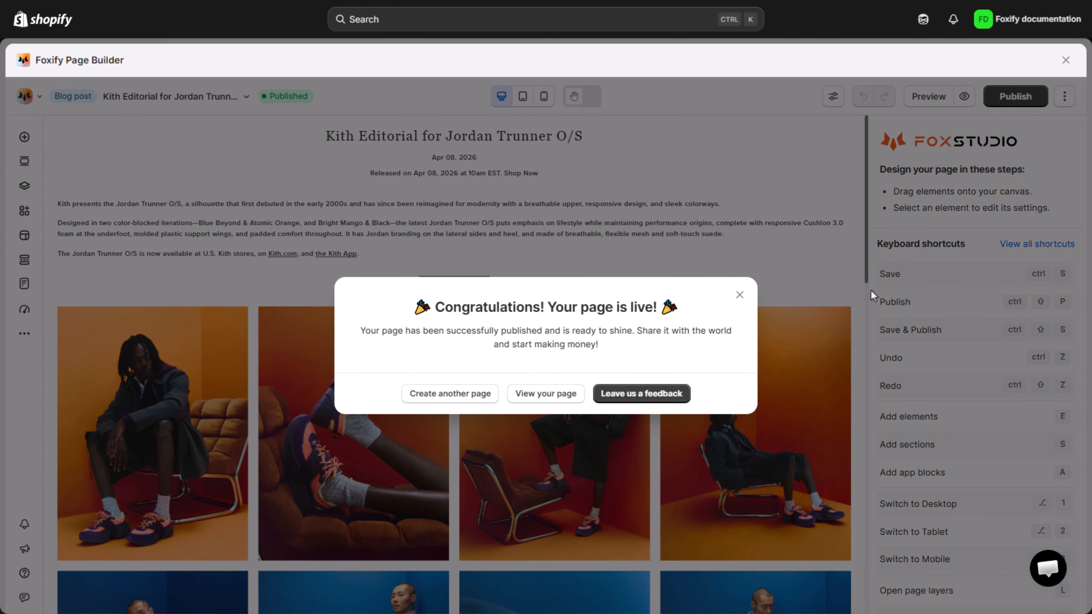
click(549, 400)
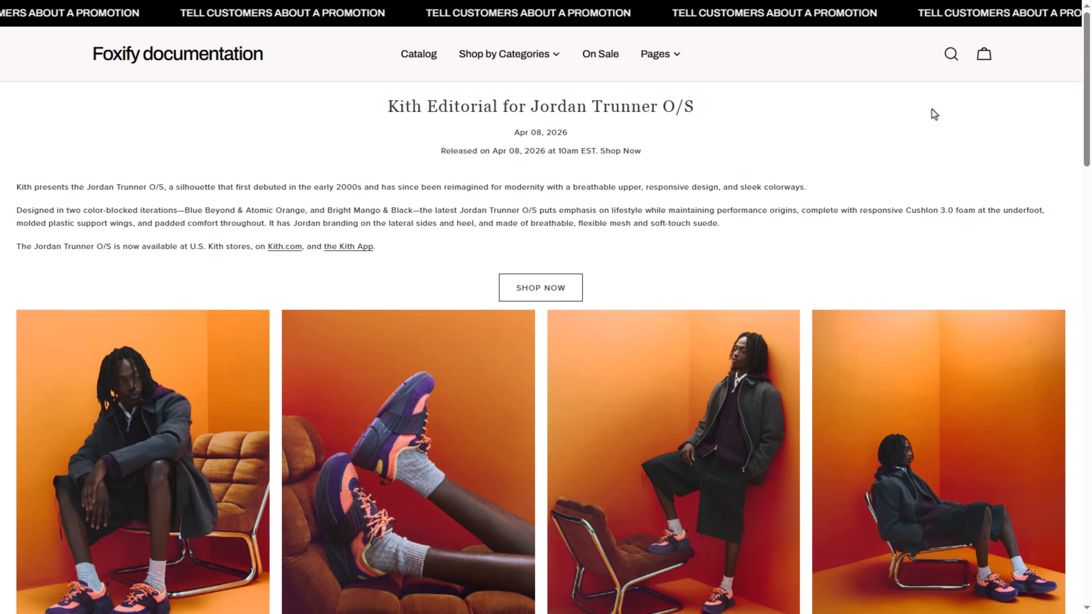
Review the live page from the article text through the image gallery to the product carousel, advancing the carousel, and return to the start
scroll(837, 134, down, 20)
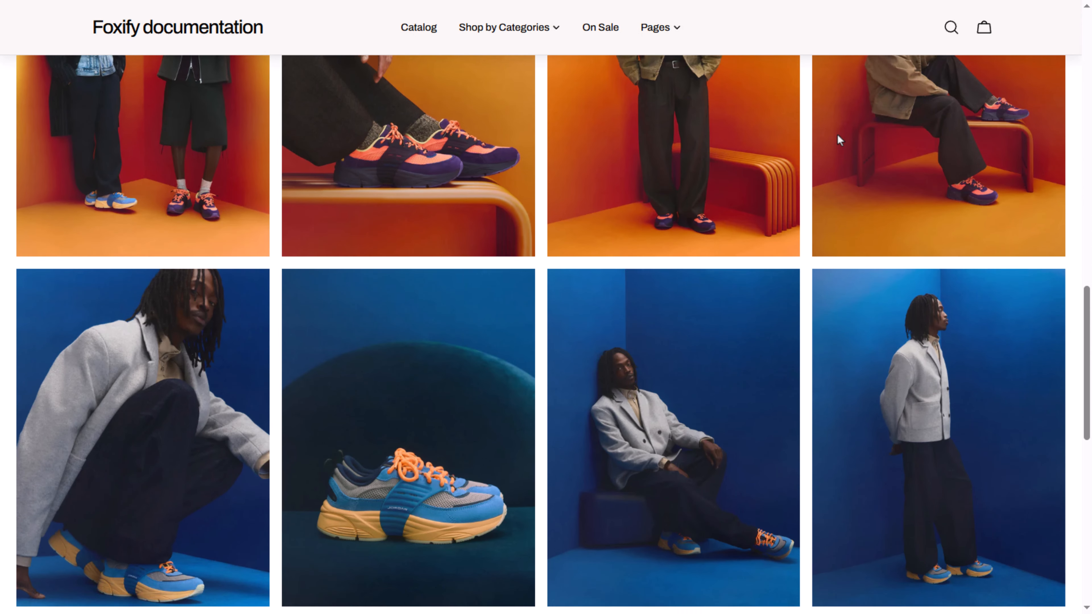
scroll(837, 134, down, 10)
click(1014, 253)
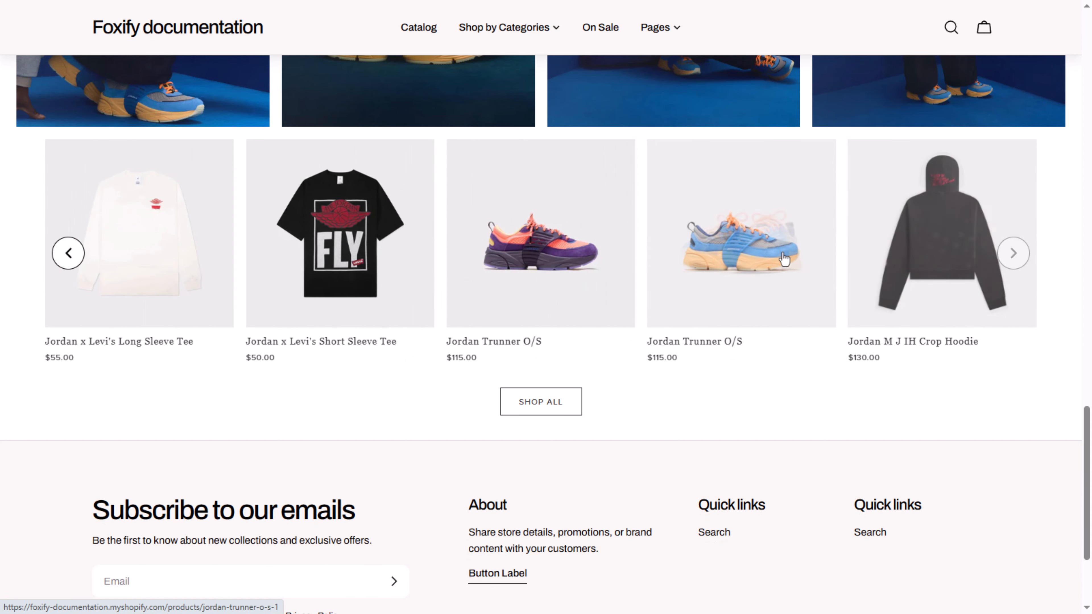
scroll(232, 255, up, 15)
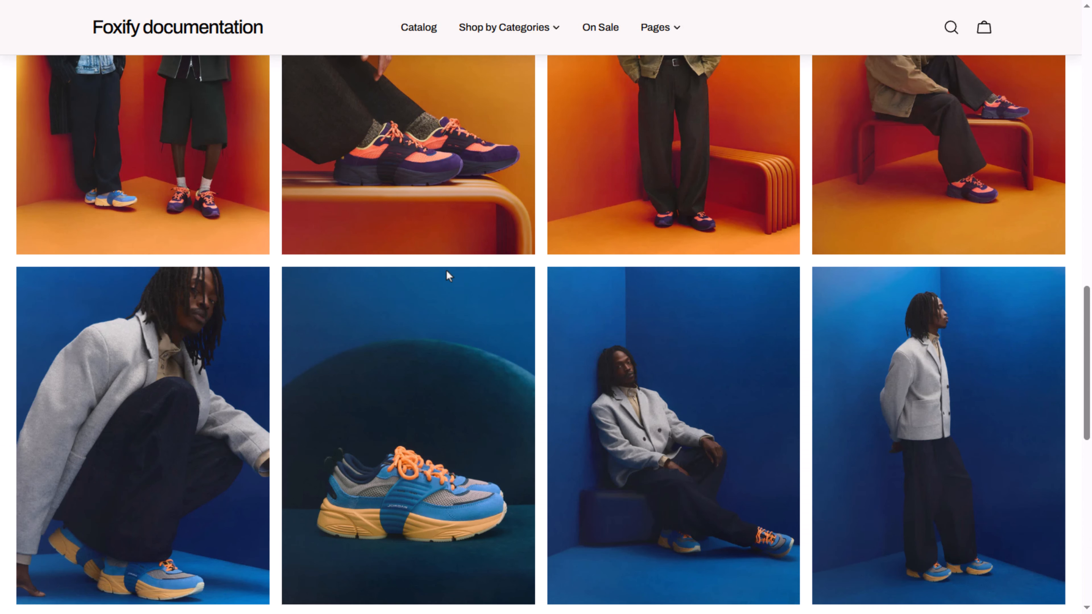
scroll(674, 270, up, 10)
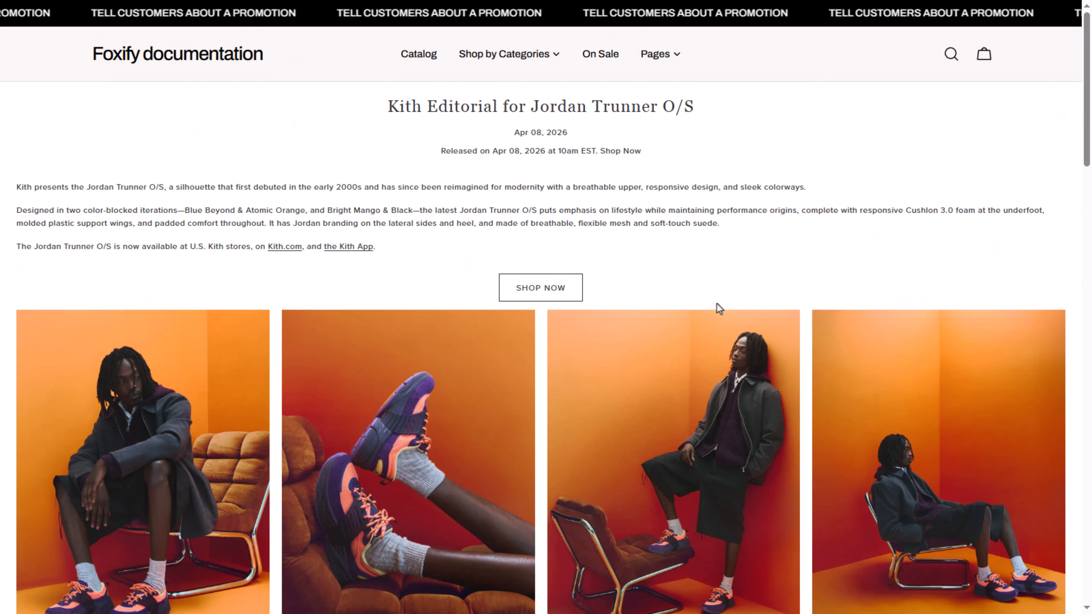